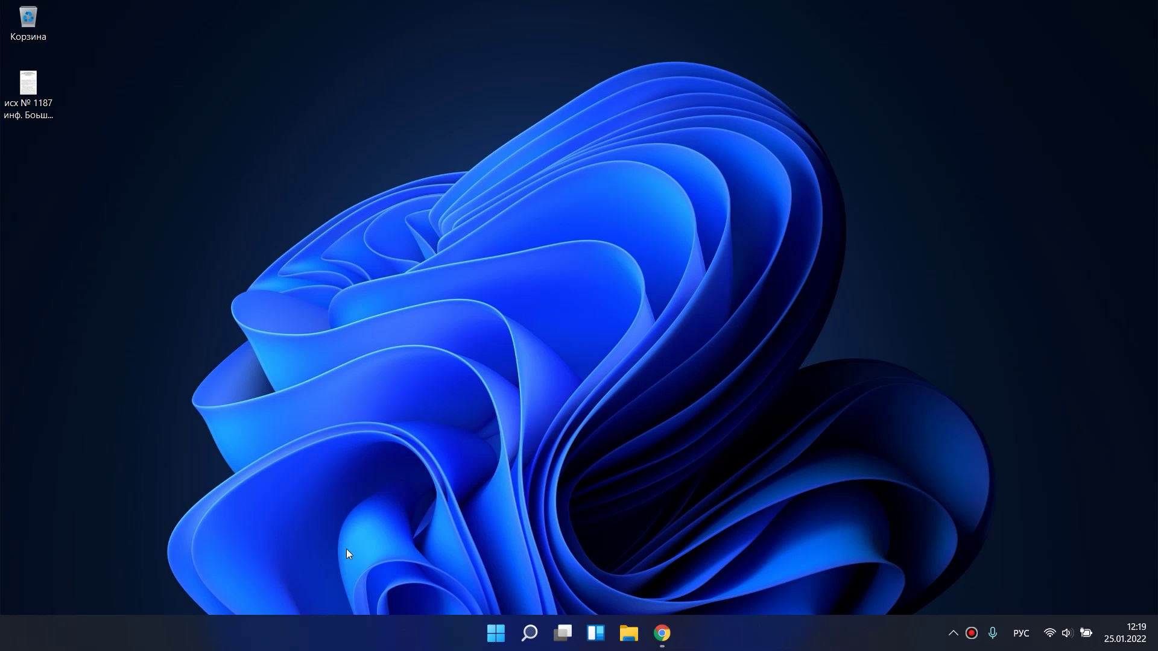
- Install WhatsApp Desktop from the Microsoft Store and open it from the recommended apps
mouse_move(524, 634)
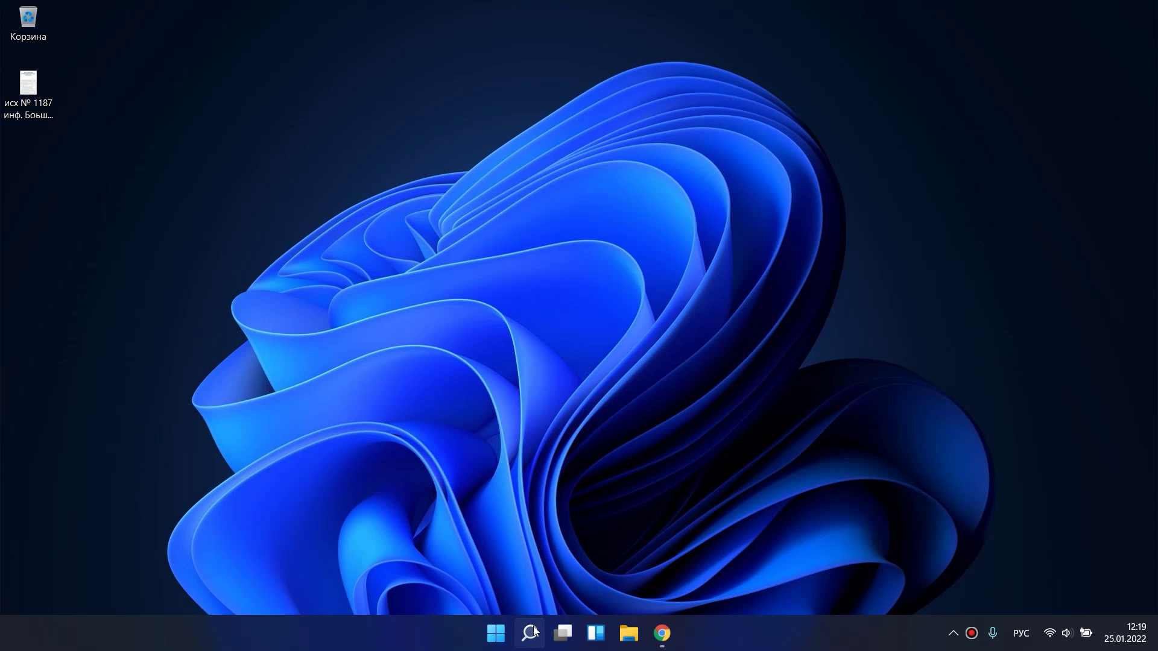
left_click(534, 632)
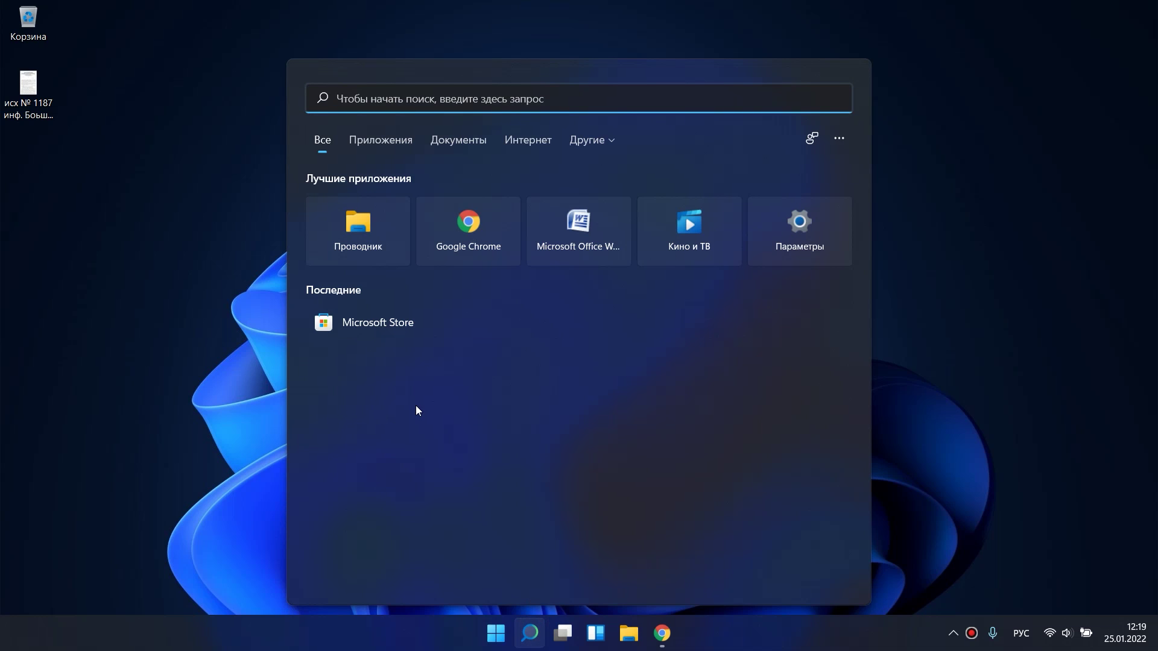
left_click(371, 326)
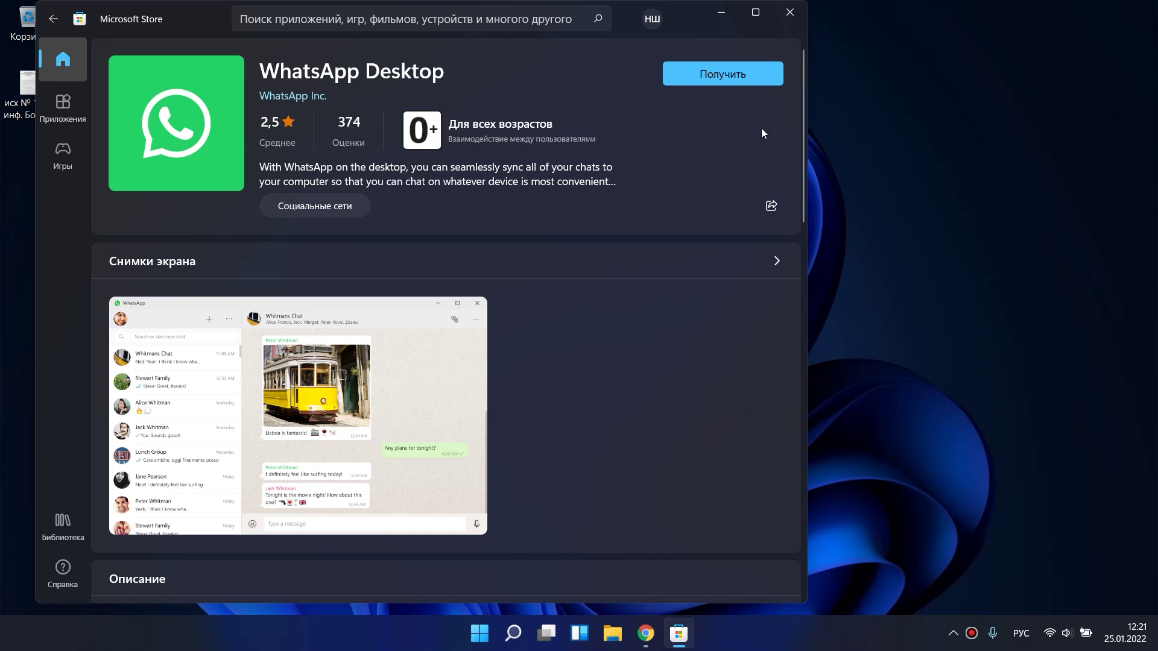
left_click(722, 82)
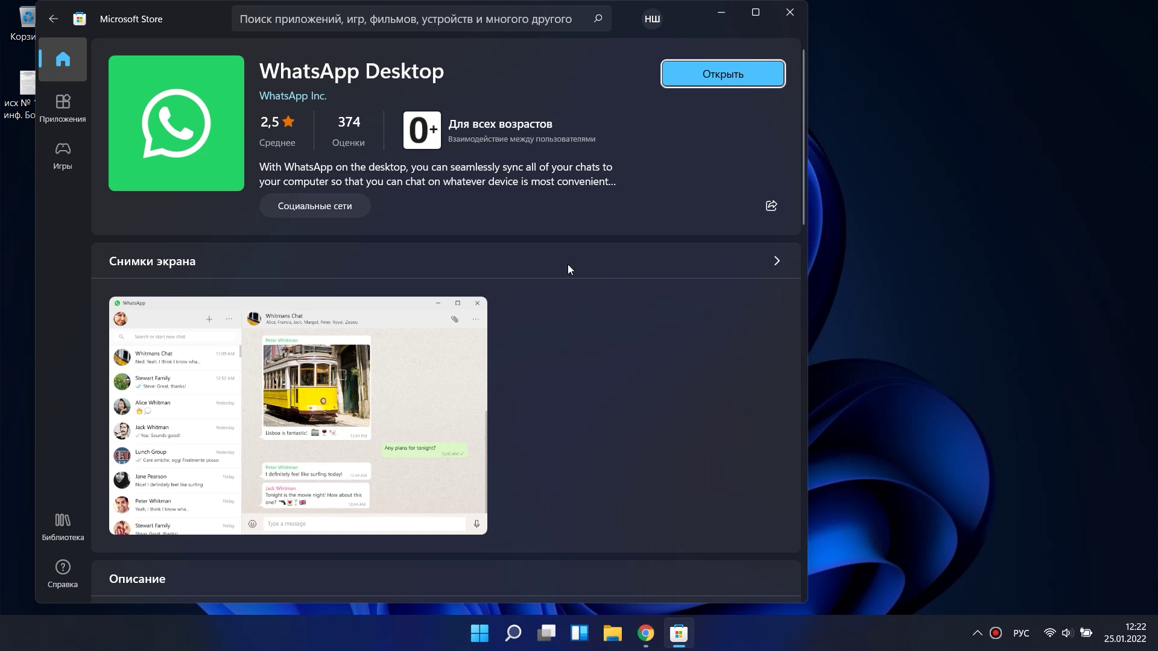
left_click(478, 639)
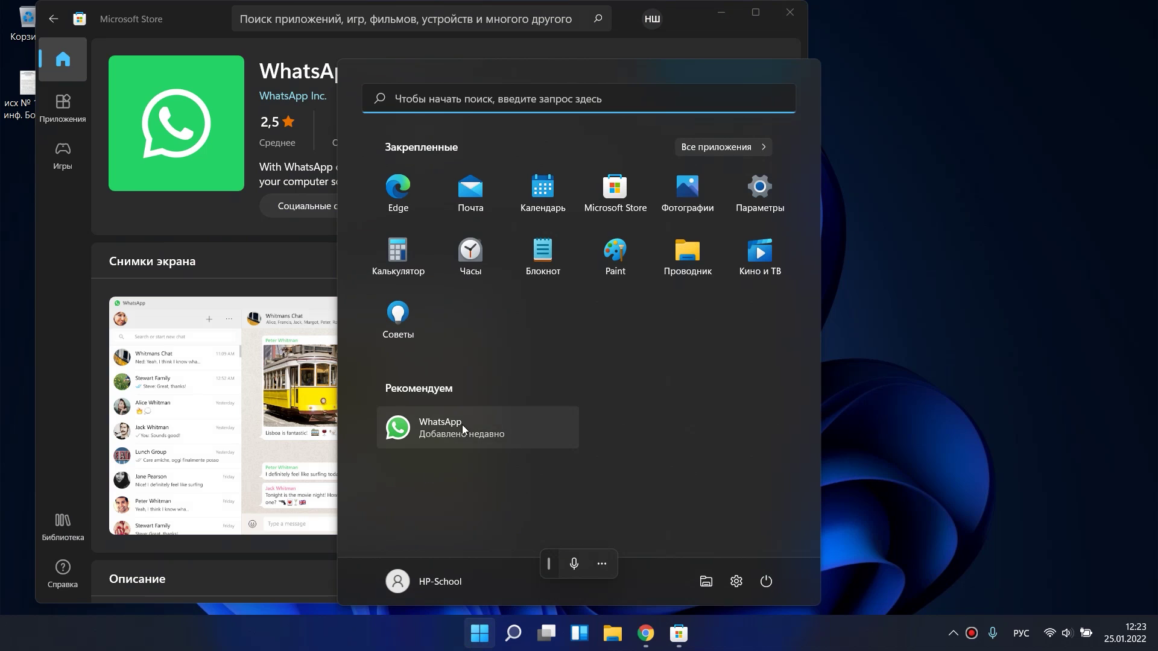
left_click(441, 426)
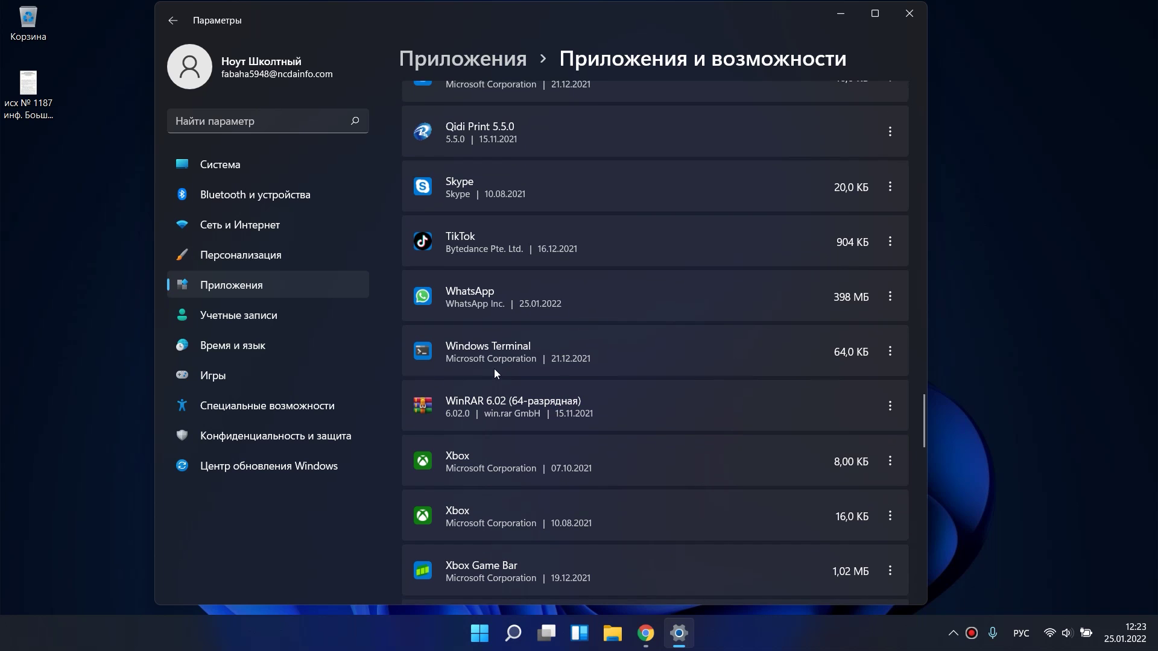
- Find WhatsApp in the installed apps list of the Windows settings and open its options
scroll(495, 370, "down", 1)
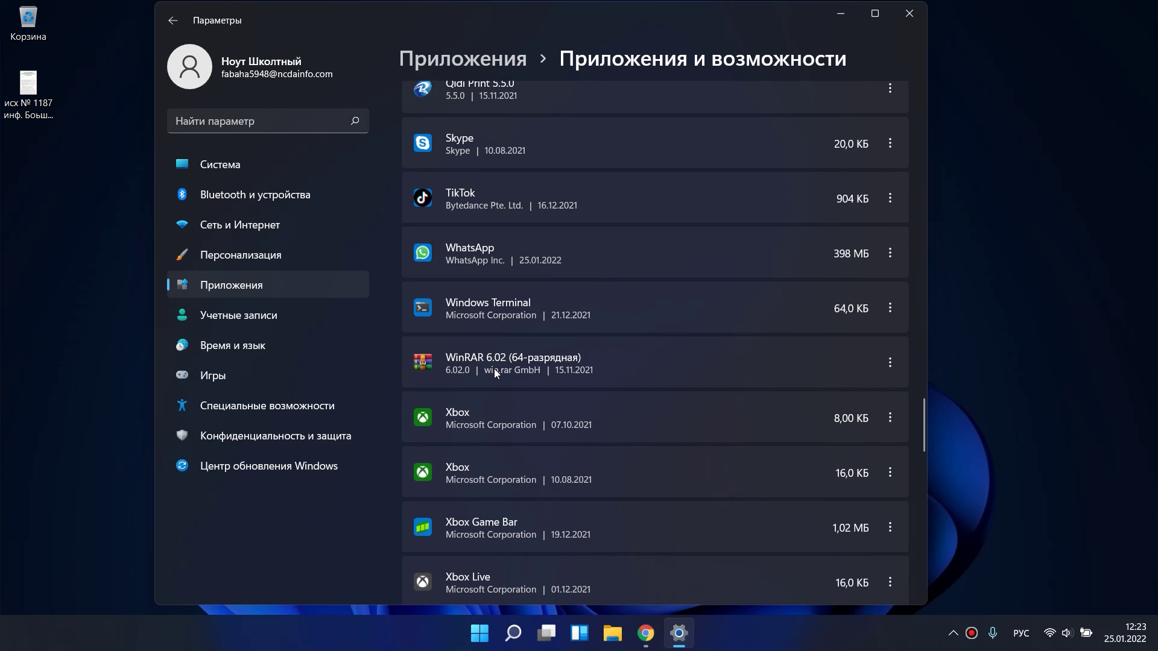
scroll(494, 368, "up", 1)
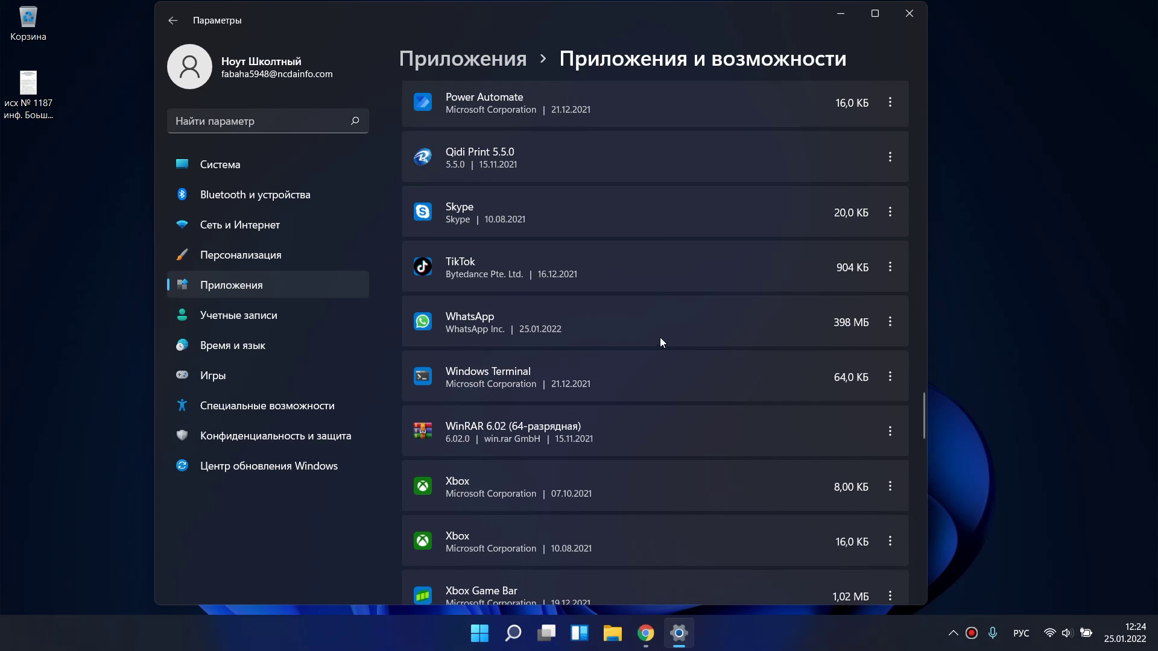
left_click(889, 323)
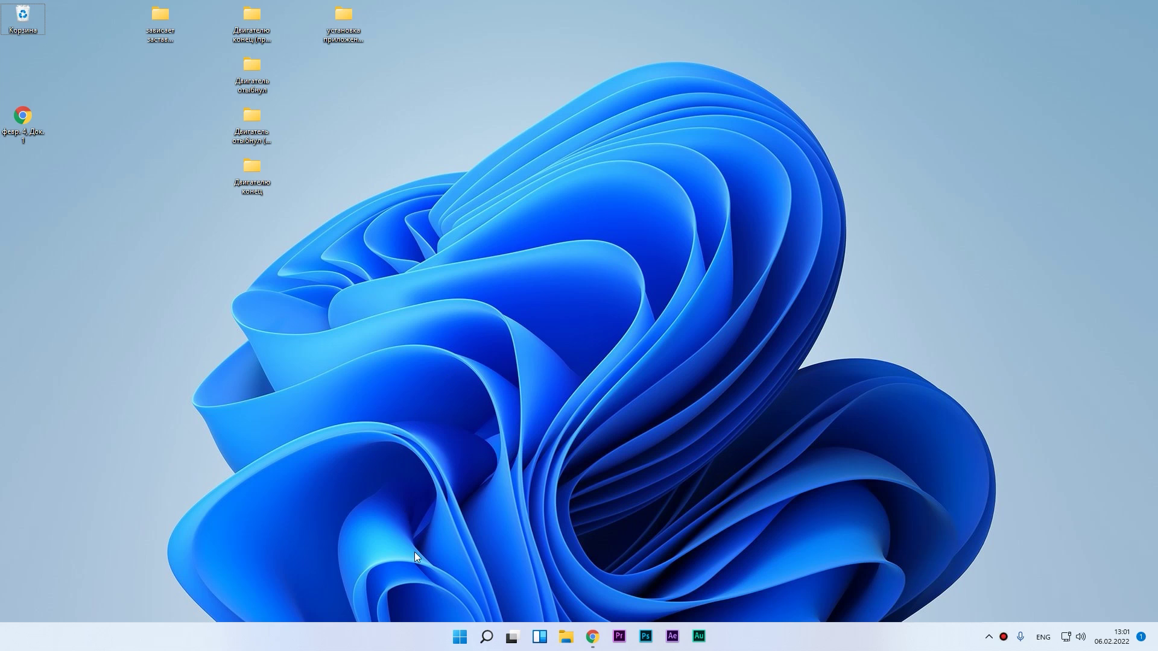
- Check in Task Manager's CPU performance details whether virtualization is enabled, and close Task Manager
right_click(462, 640)
left_click(402, 493)
left_click(153, 103)
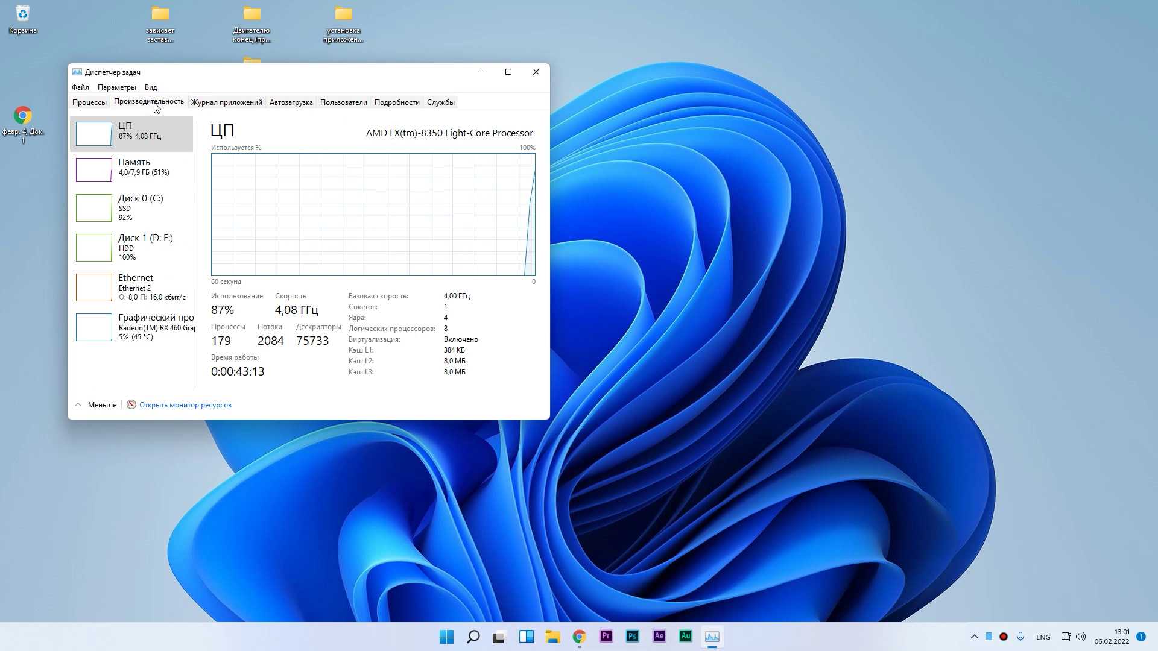
left_click(127, 140)
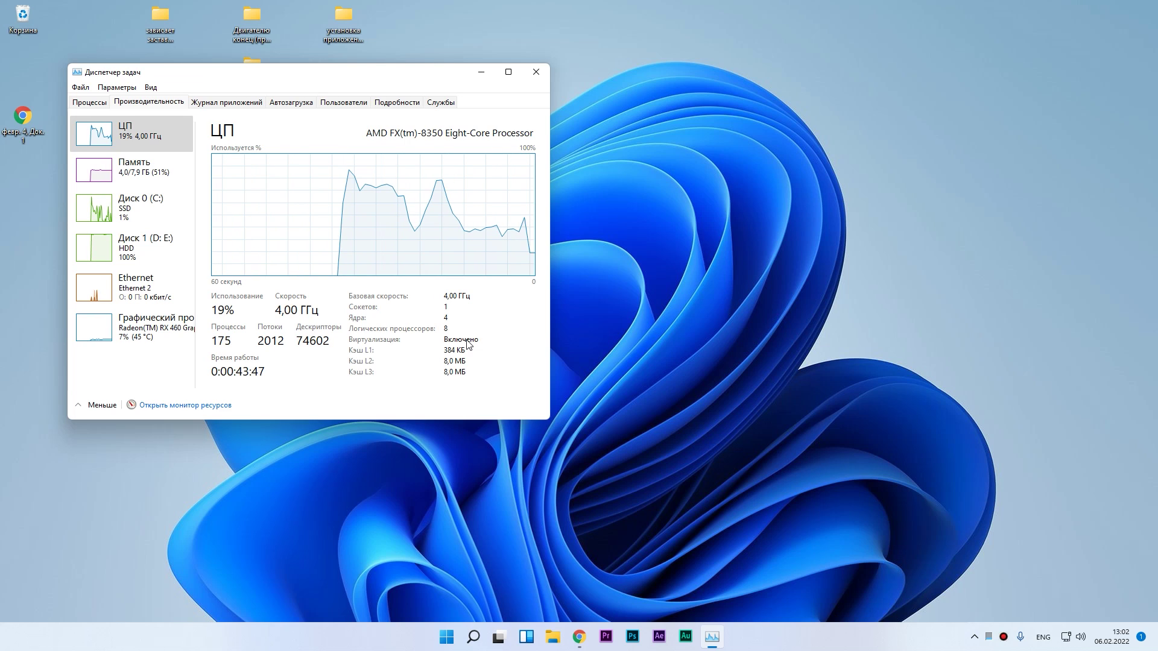
key("alt+F4")
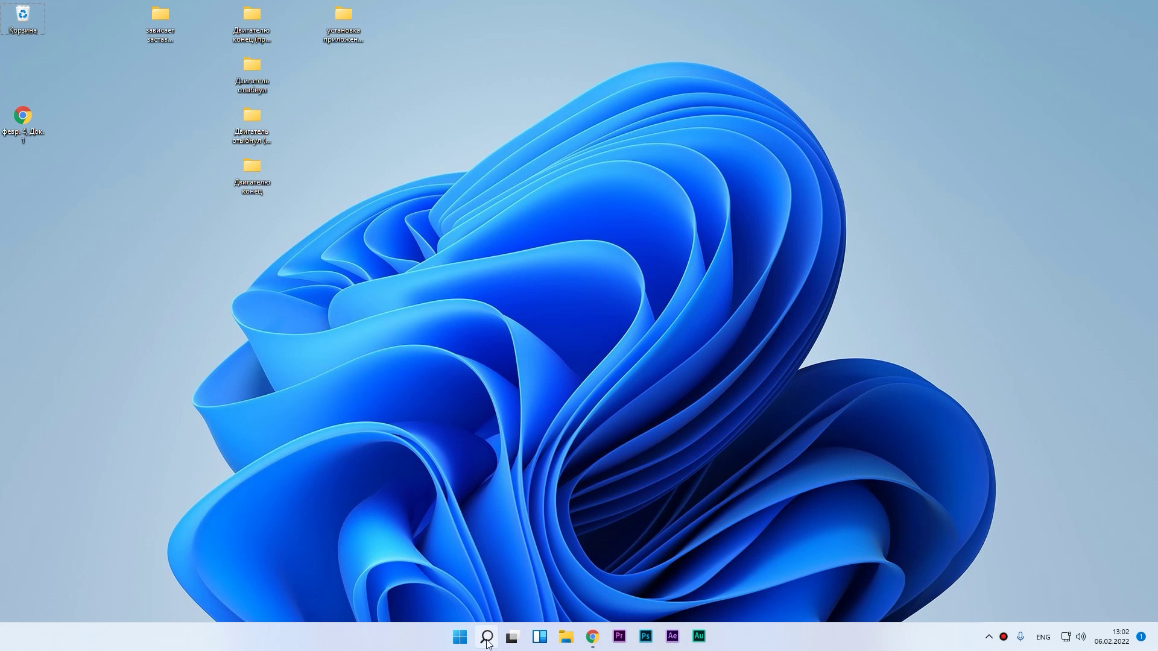
- Search Windows for "включен" and open the dialog for turning Windows components on or off
left_click(488, 637)
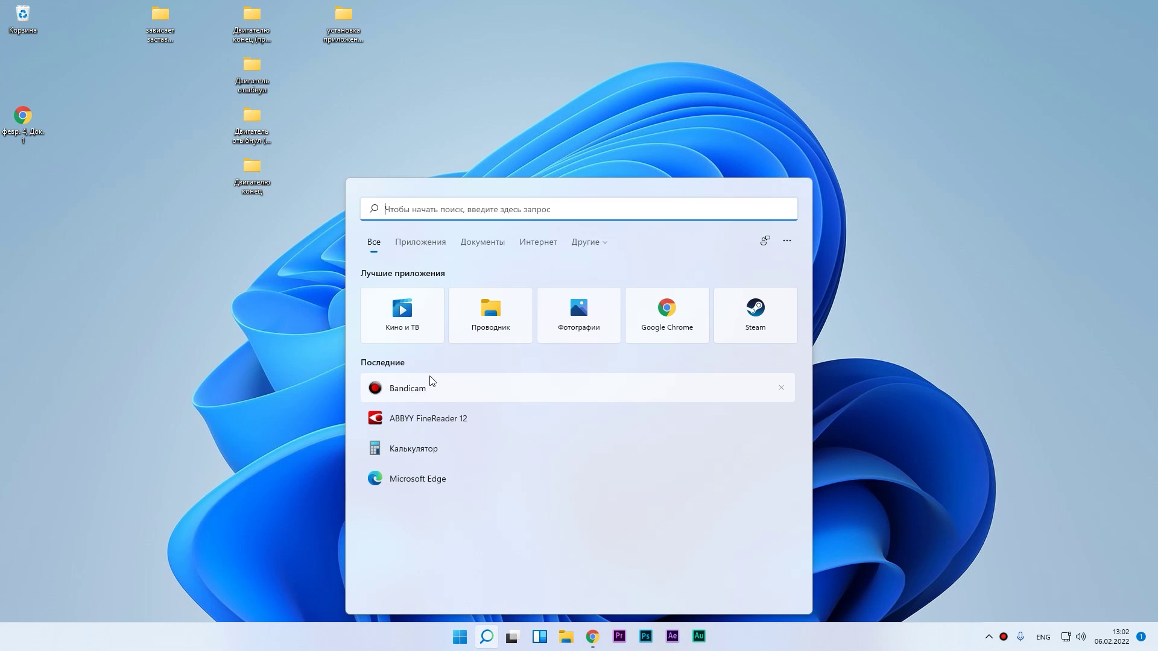
key("alt+shift")
type("включен")
left_click(432, 356)
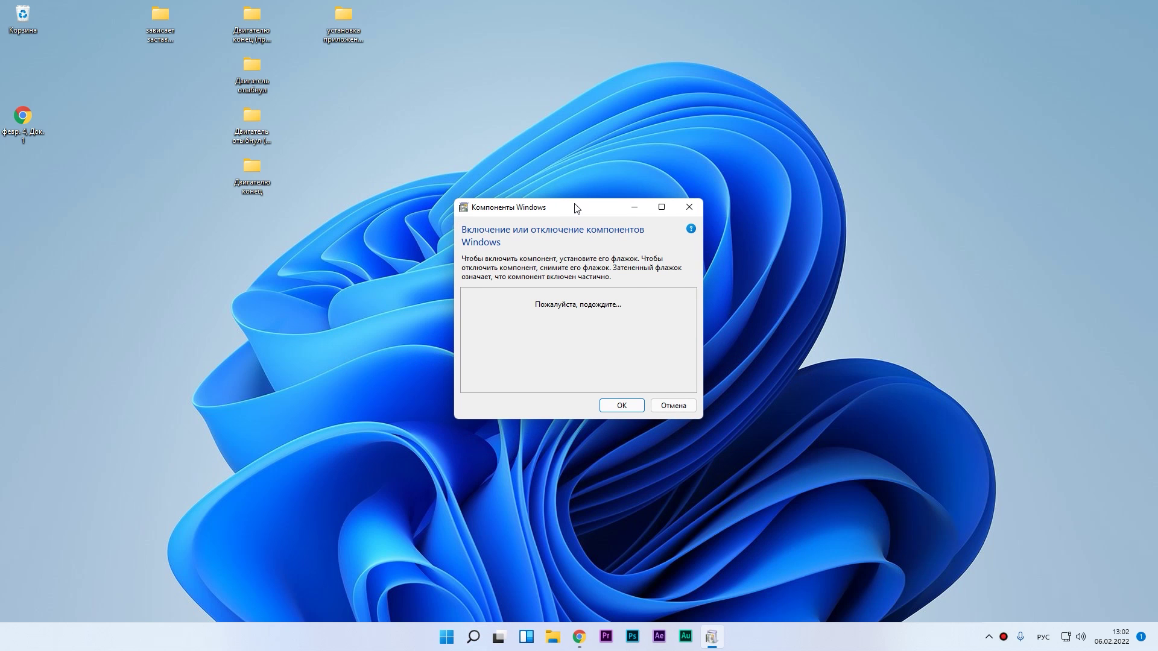
- Enable the "Платформа виртуальной машины" component in the Windows components list and apply the change
left_click(573, 209)
left_click_drag(573, 209, 539, 180)
scroll(520, 312, "down", 2)
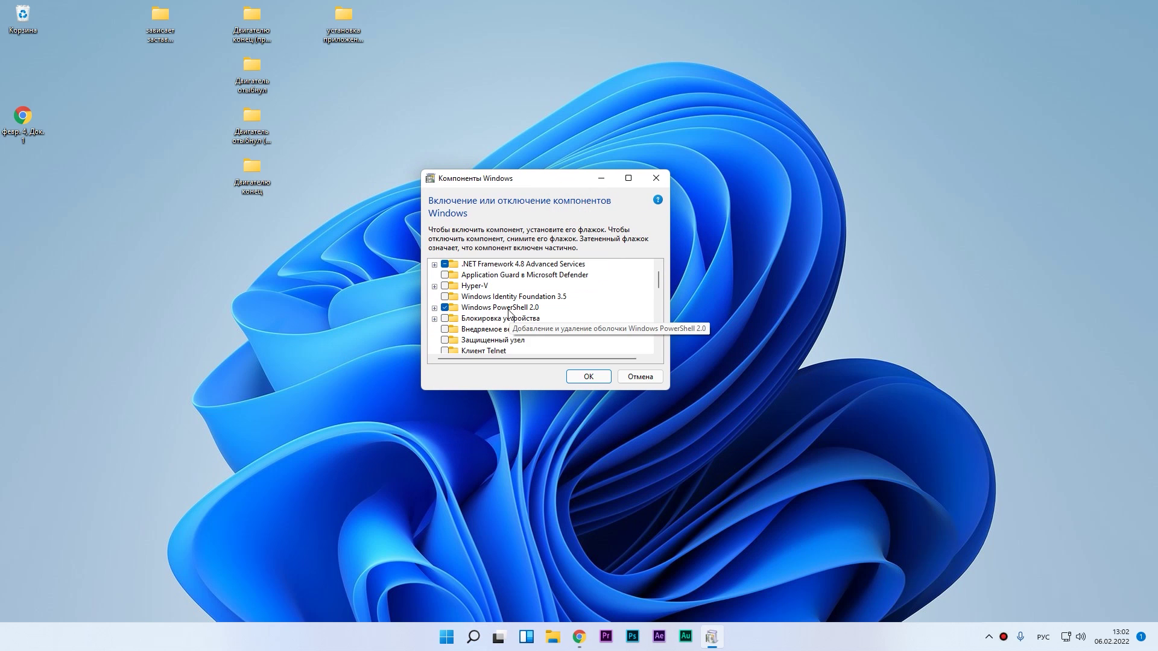
scroll(520, 312, "down", 3)
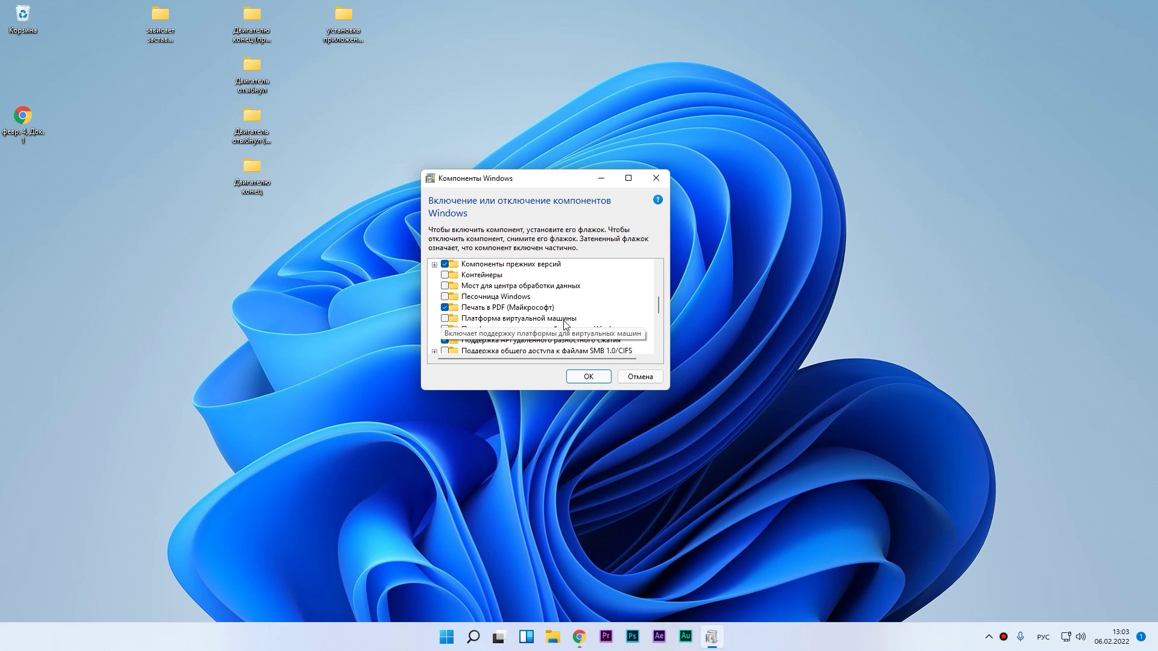
left_click(446, 319)
left_click(585, 377)
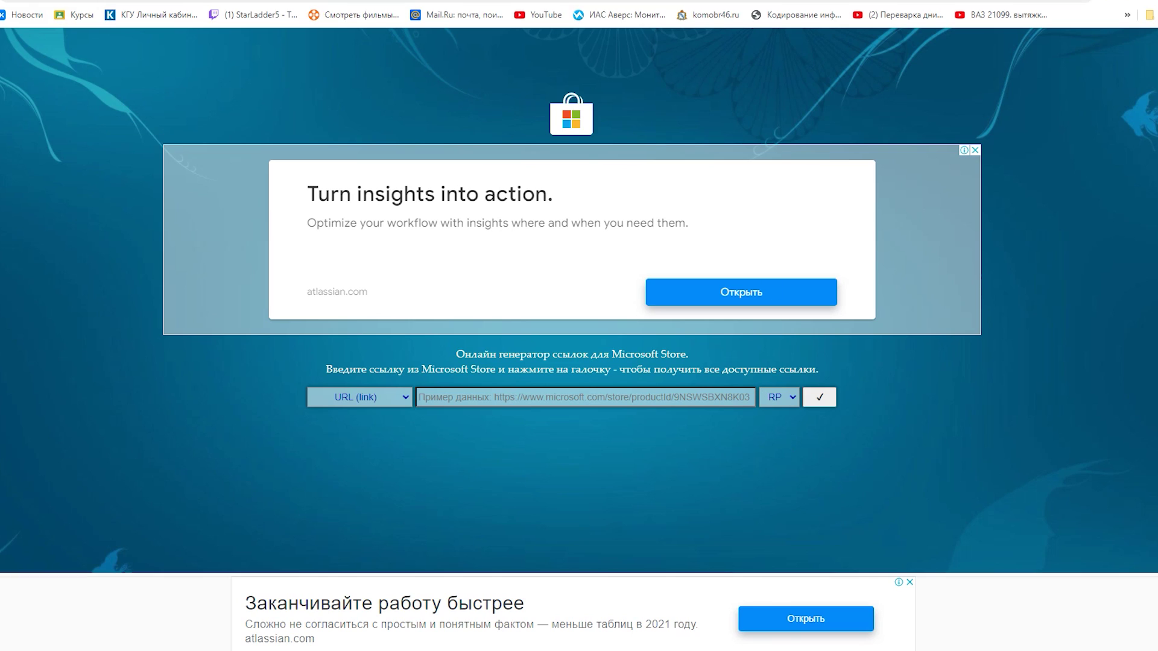
left_click(446, 402)
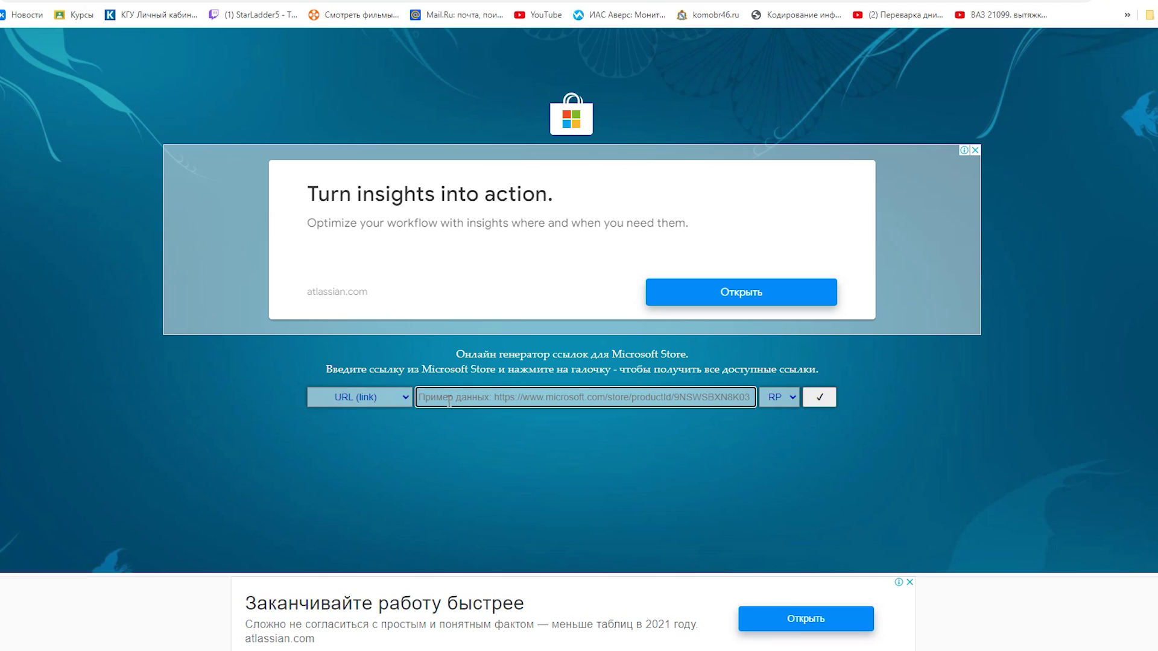
type("https://www.microsoft.com/store/productId/9P3395VX91NR")
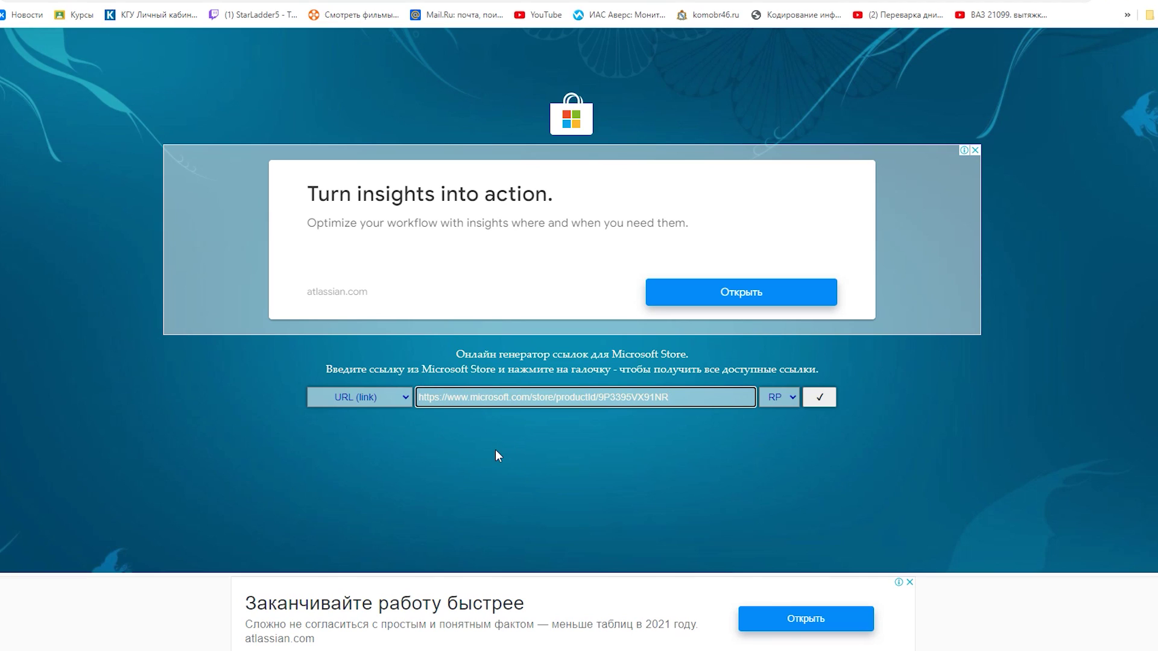
left_click(819, 397)
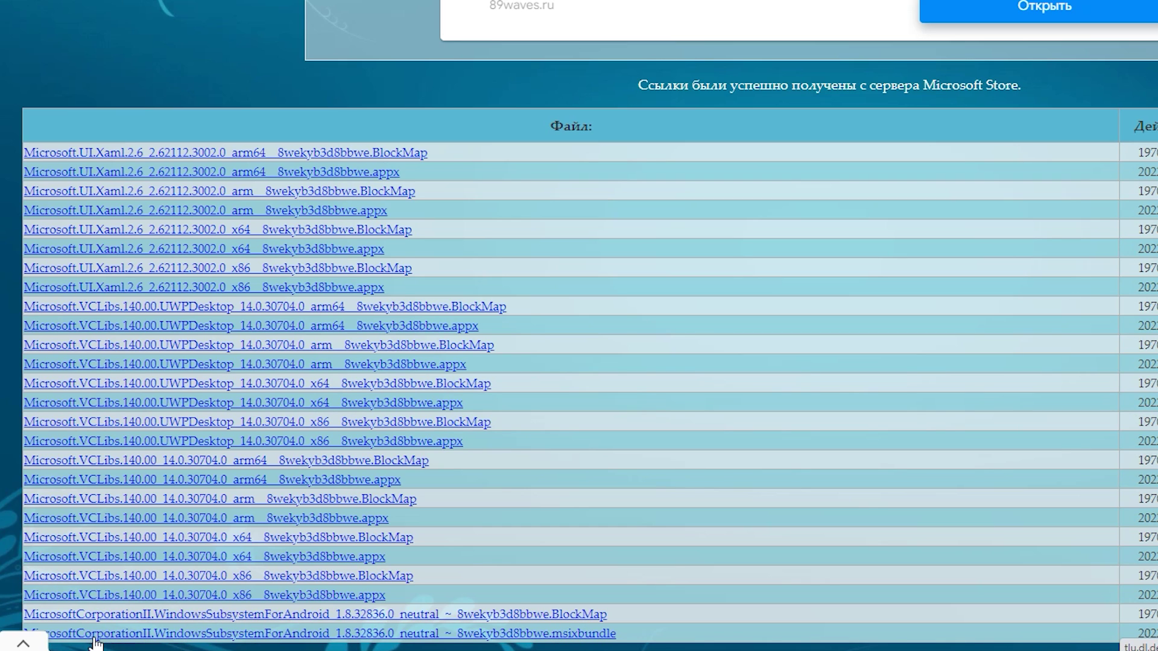
- Download the WindowsSubsystemForAndroid_1.8.32836.0 msixbundle from the generated links and dismiss the advertisement
left_click(184, 634)
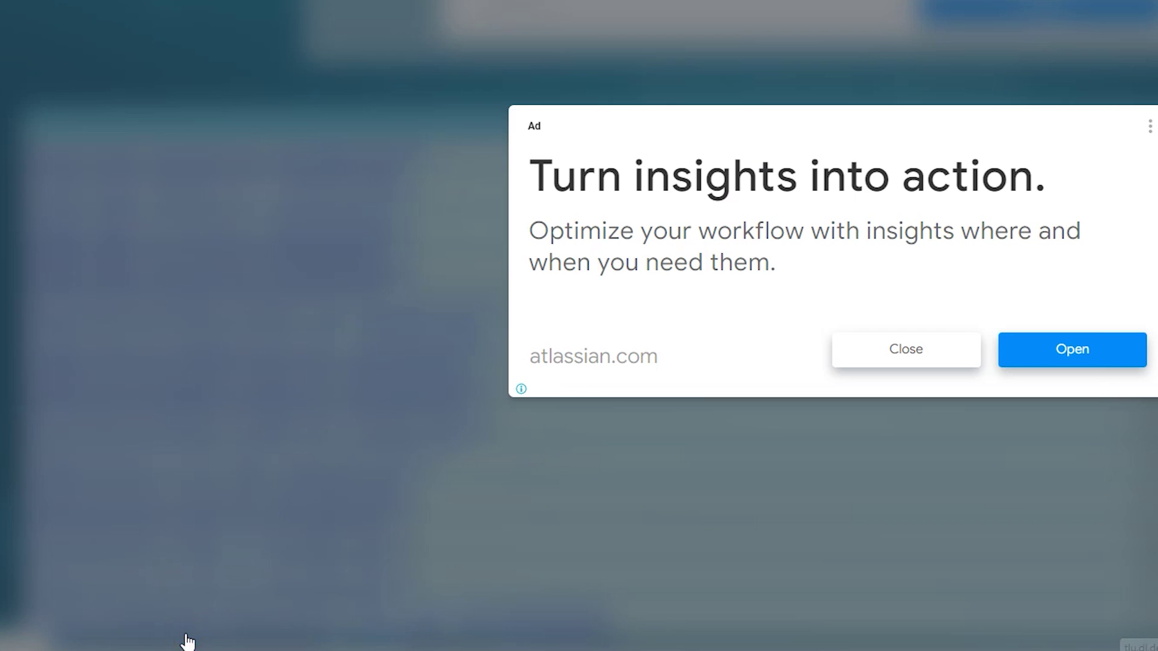
left_click(763, 475)
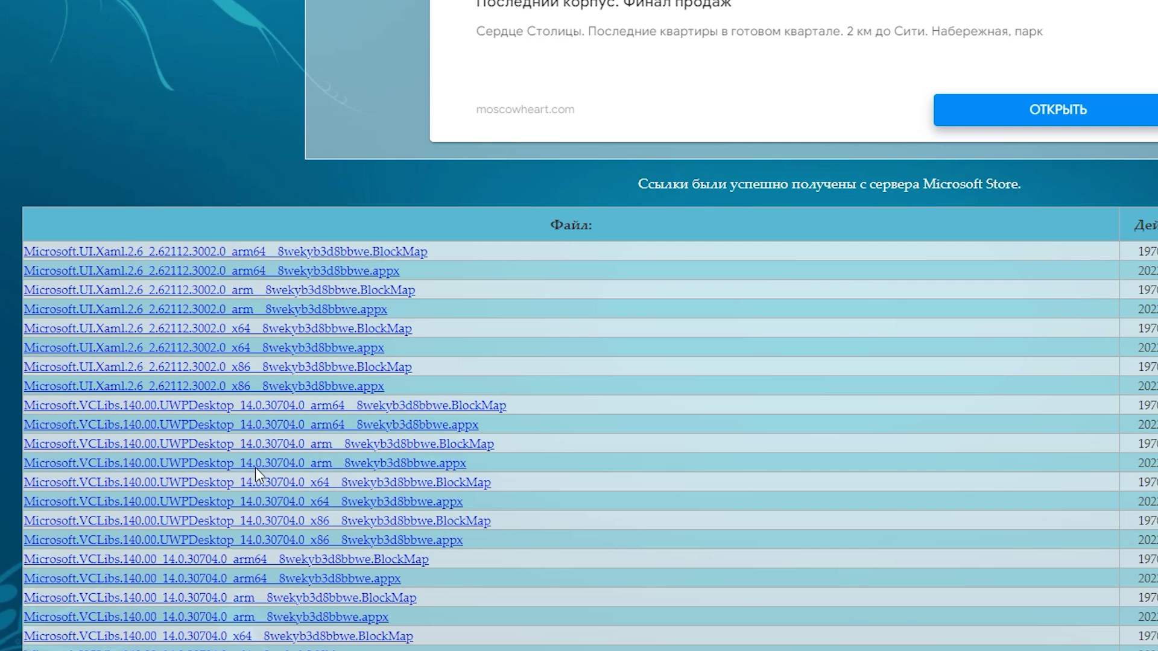
scroll(255, 468, "down", 1)
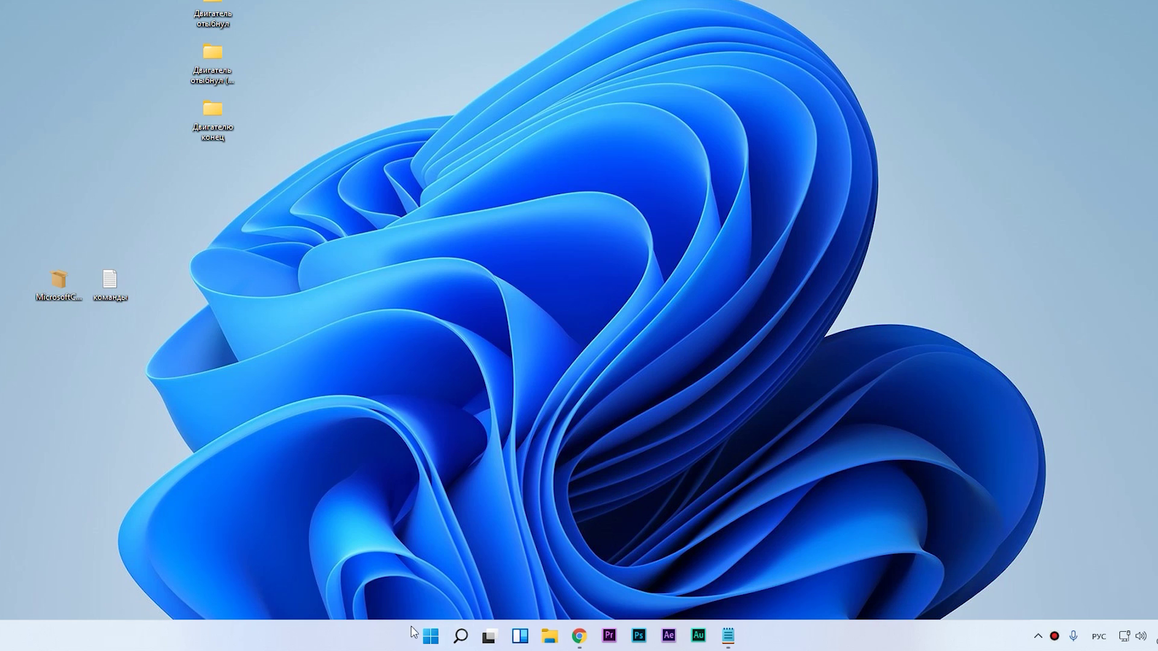
- Search Windows for "power" and start Windows PowerShell as administrator
left_click(457, 637)
type("з")
key("BackSpace")
key("alt+shift")
type("power")
right_click(433, 365)
left_click(486, 380)
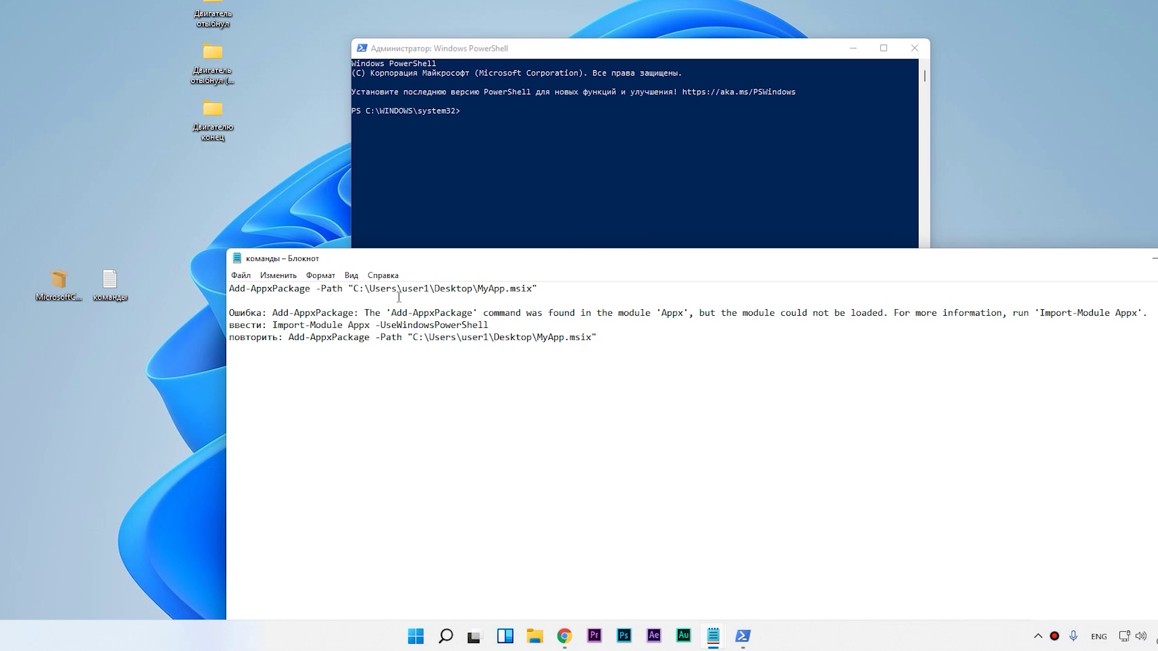
- Copy the full path of the Windows Subsystem for Android package on the desktop
left_click_drag(229, 288, 323, 298)
left_click(446, 290)
right_click(65, 283)
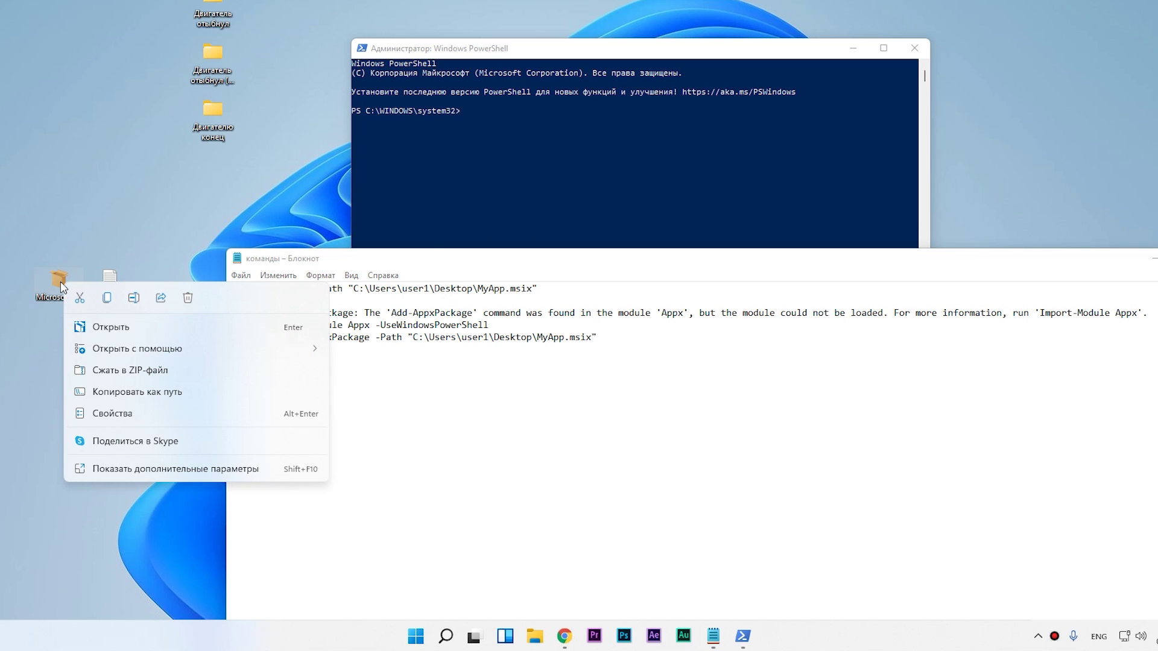
left_click(143, 471)
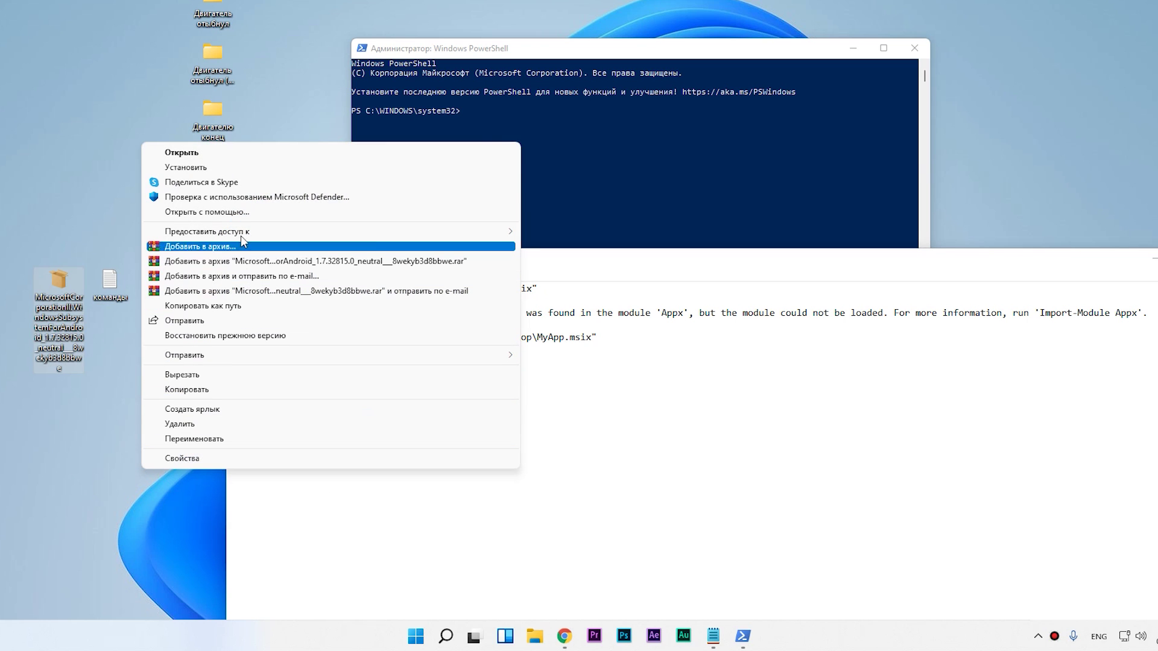
left_click(234, 306)
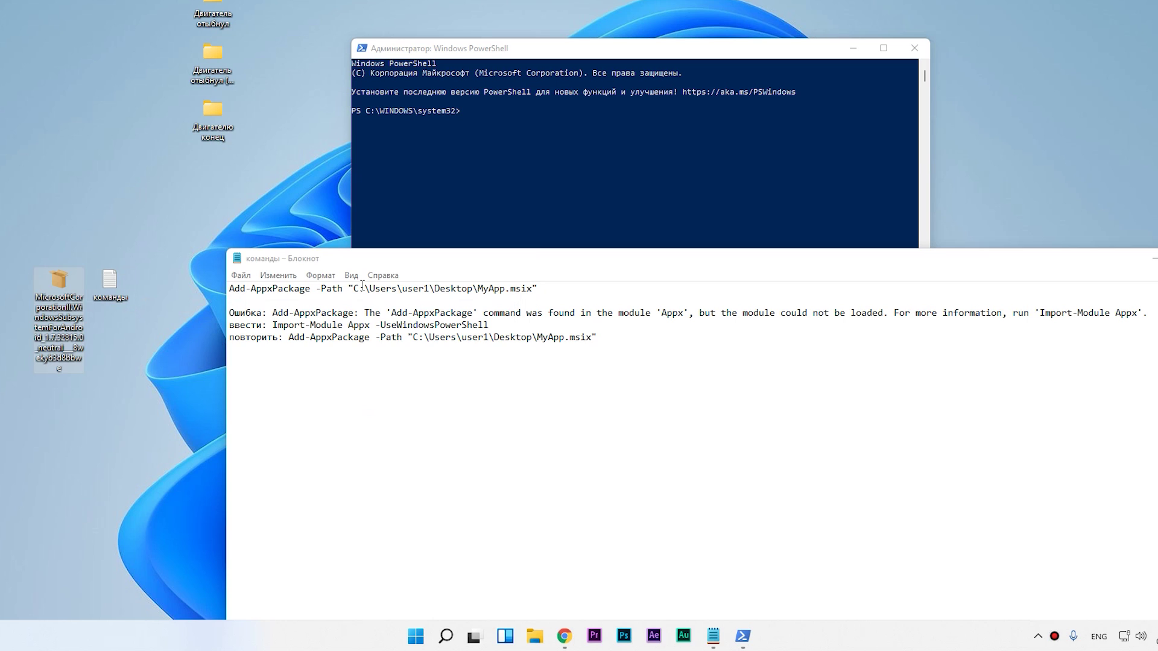
- Replace the sample path in the first Add-AppxPackage command in Notepad with the copied package path, removing the duplicate opening quote
left_click_drag(353, 290, 531, 291)
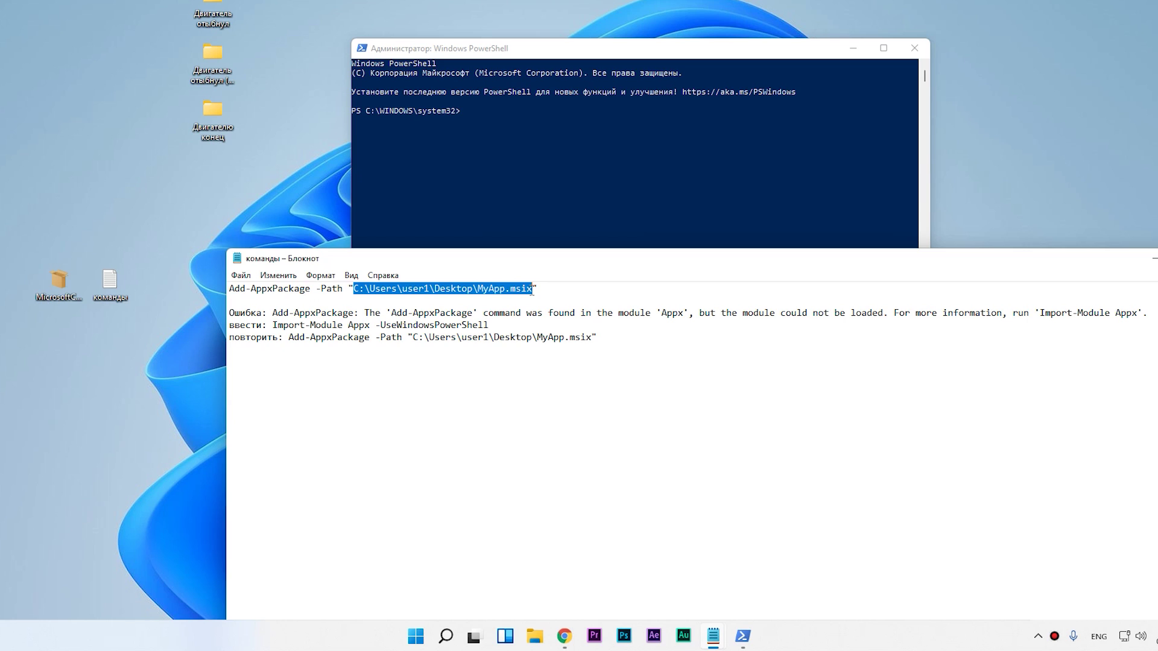
type("\"C:\\Users\\HARE\\Desktop\\MicrosoftCorporationII.WindowsSubsystemForAndroid_1.7.32815.0_neutral___8wekyb3d8bbwe.Msixbundle\"")
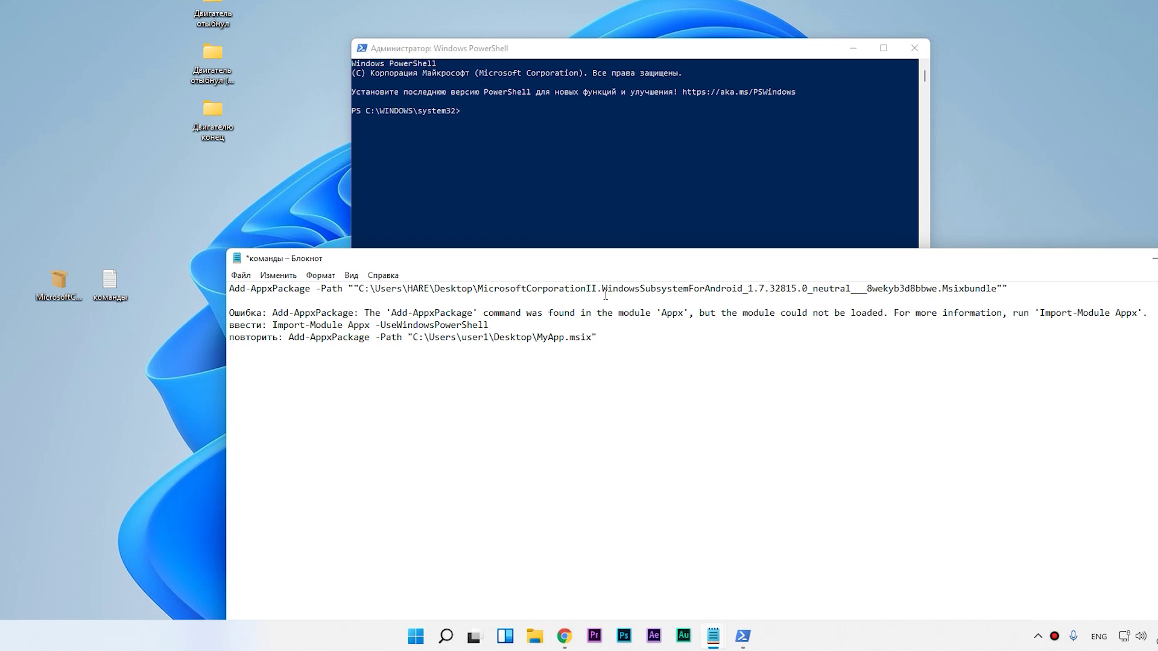
left_click(356, 289)
key("BackSpace")
- Run the edited Add-AppxPackage command from Notepad in PowerShell and check the Start menu for Windows Subsystem for Android
left_click_drag(1025, 293, 219, 282)
key("super+c")
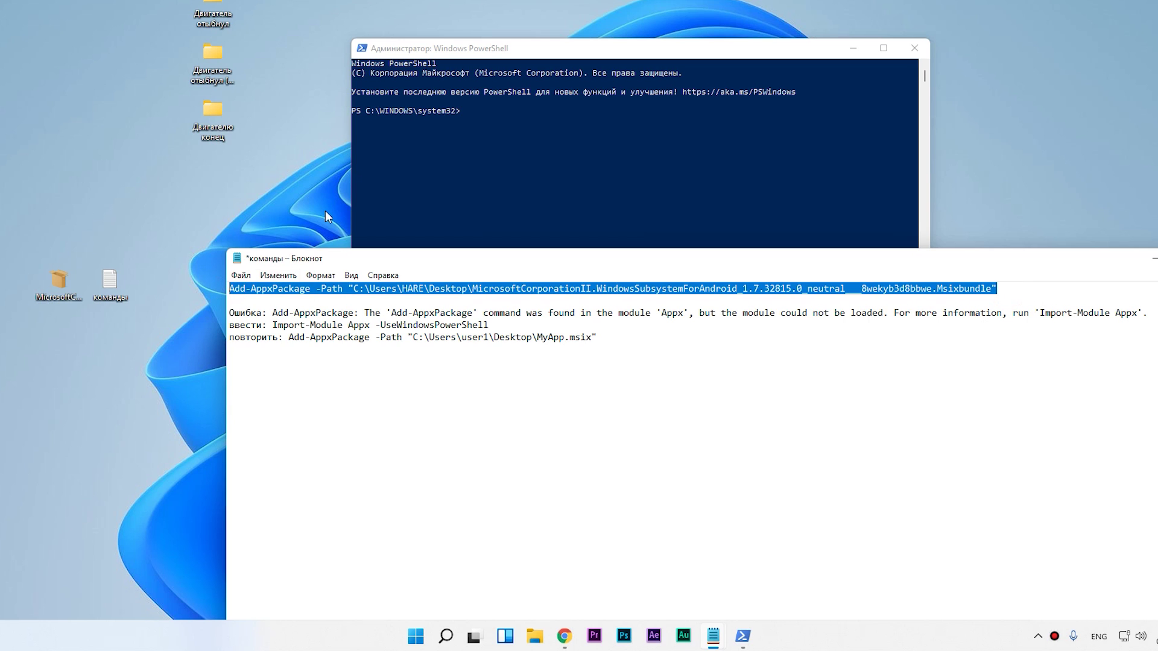
left_click(400, 135)
left_click(483, 119)
right_click(469, 113)
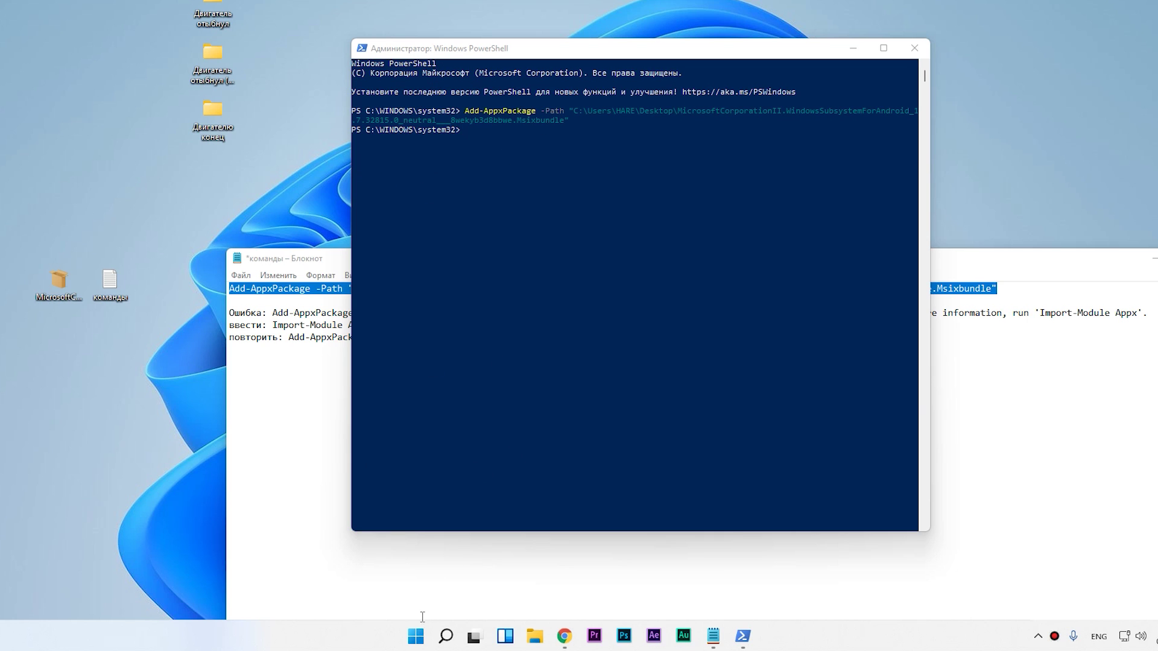
left_click(416, 637)
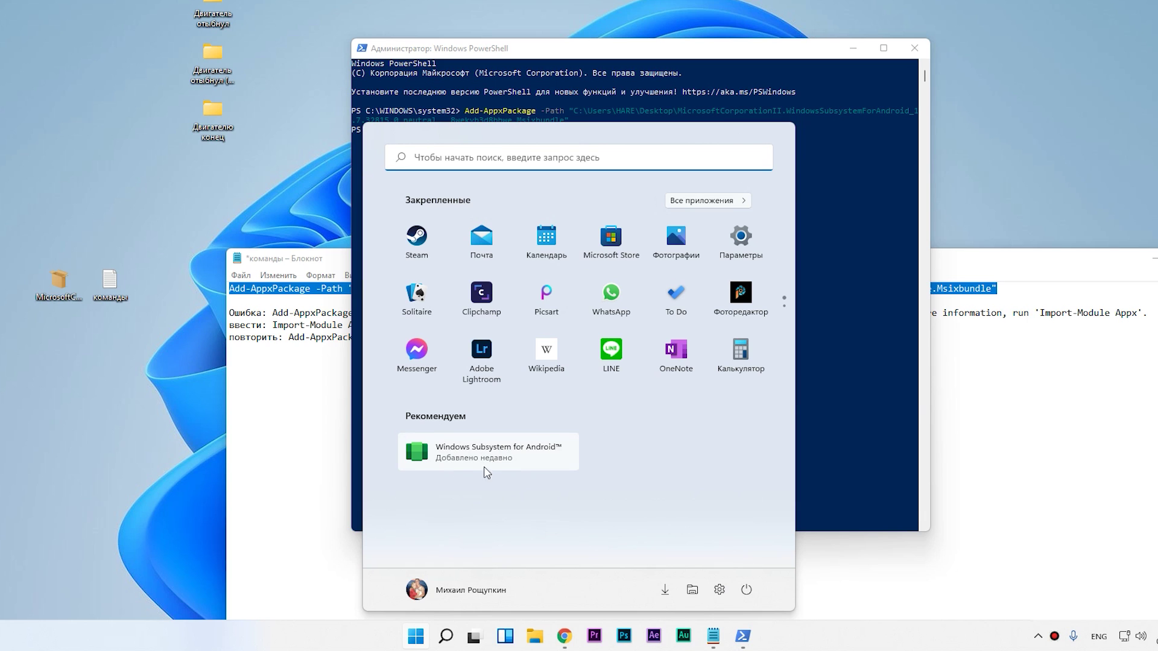
left_click(287, 320)
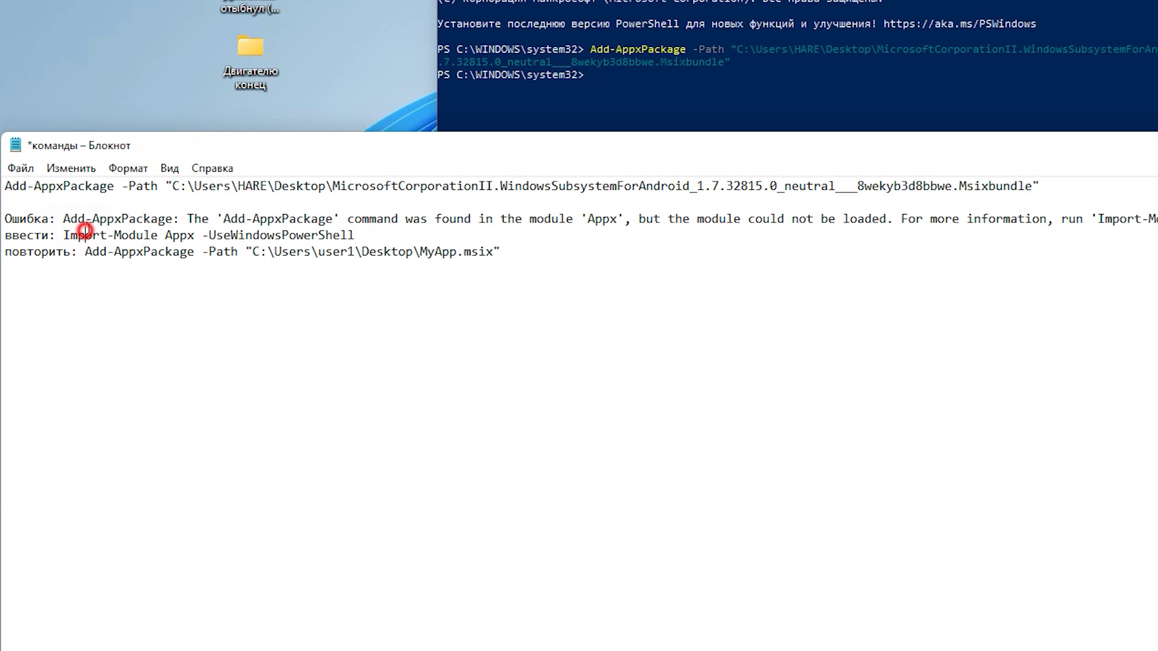
- Review the Notepad notes on the Add-AppxPackage error, the Import-Module Appx -UseWindowsPowerShell fix and the command to repeat
left_click_drag(64, 219, 1155, 220)
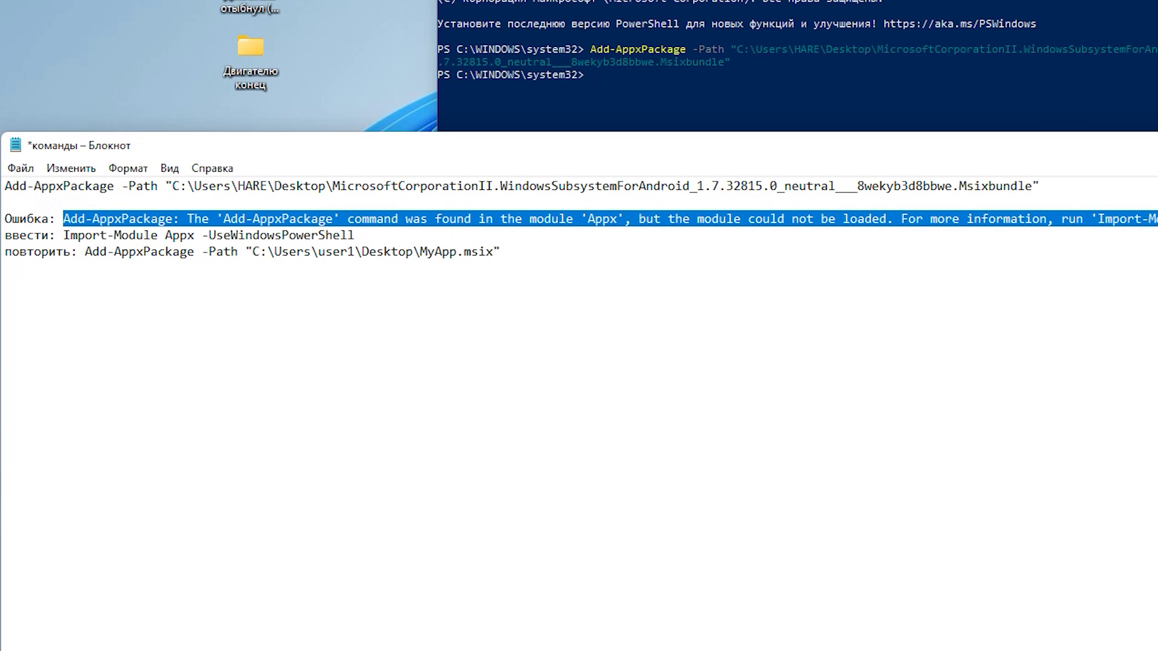
left_click_drag(63, 235, 356, 238)
left_click_drag(84, 252, 513, 266)
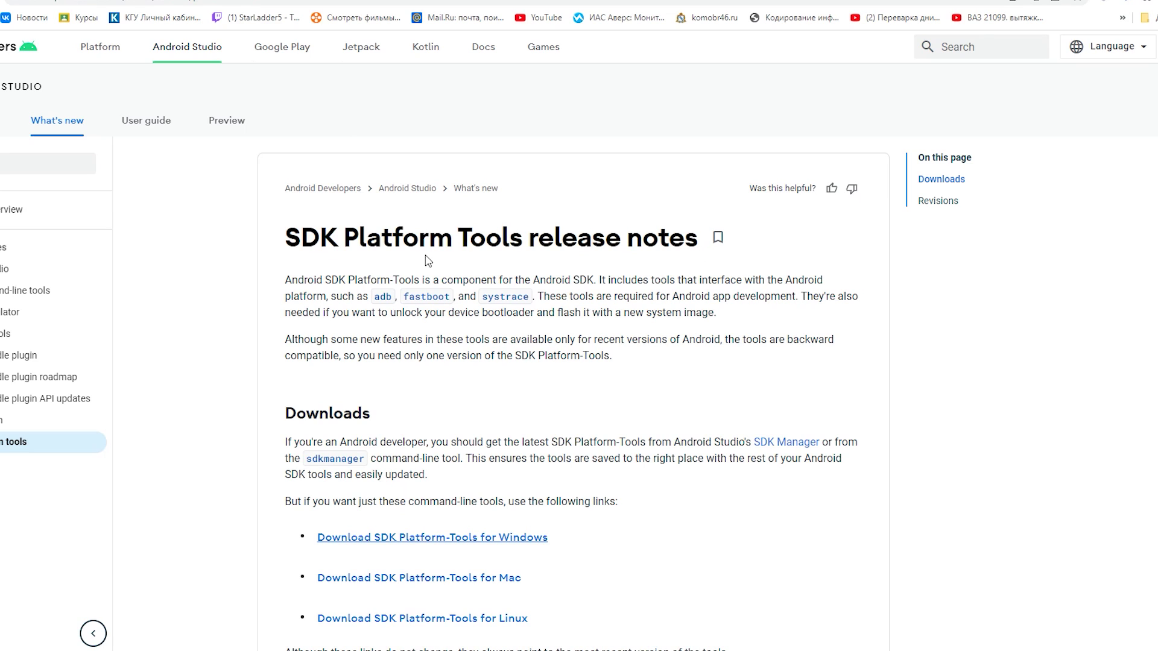
- Download SDK Platform-Tools for Windows from the release notes page, agreeing to the license terms and conditions
left_click_drag(282, 238, 530, 240)
scroll(453, 241, "down", 3)
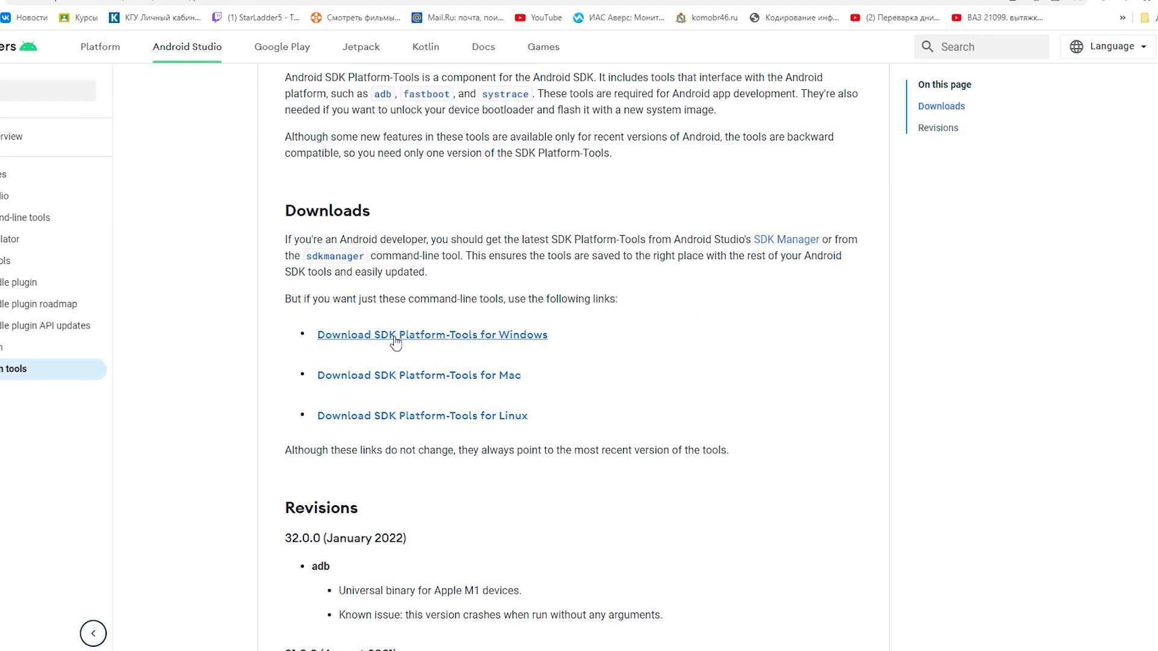
left_click(423, 338)
scroll(199, 328, "down", 10)
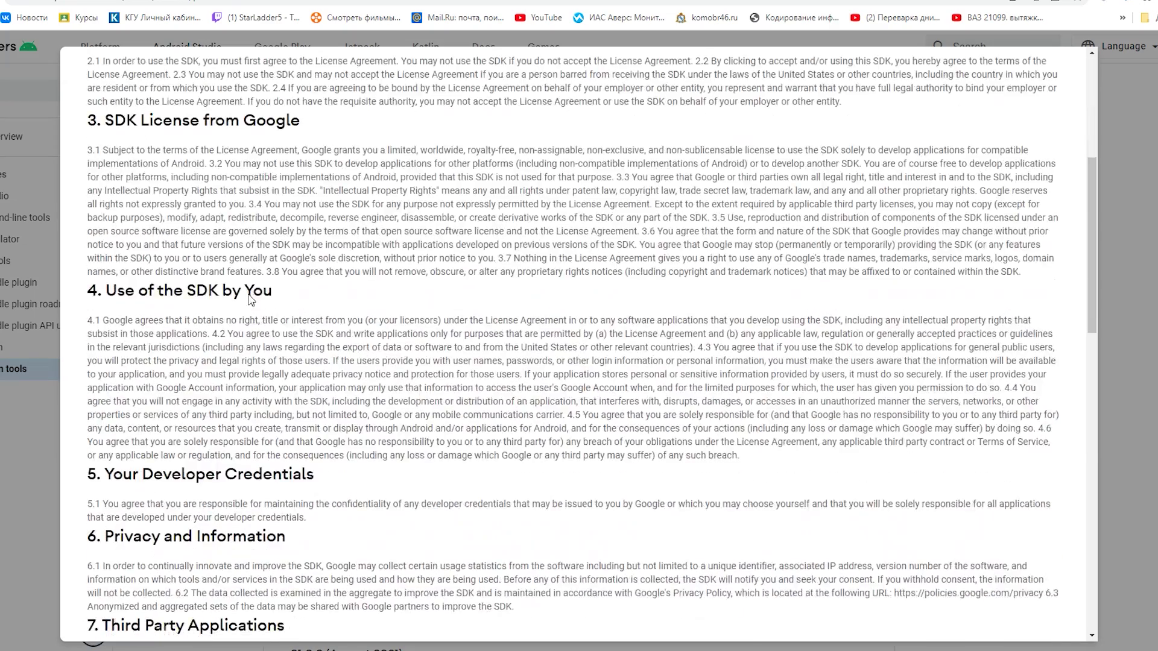
scroll(148, 432, "down", 10)
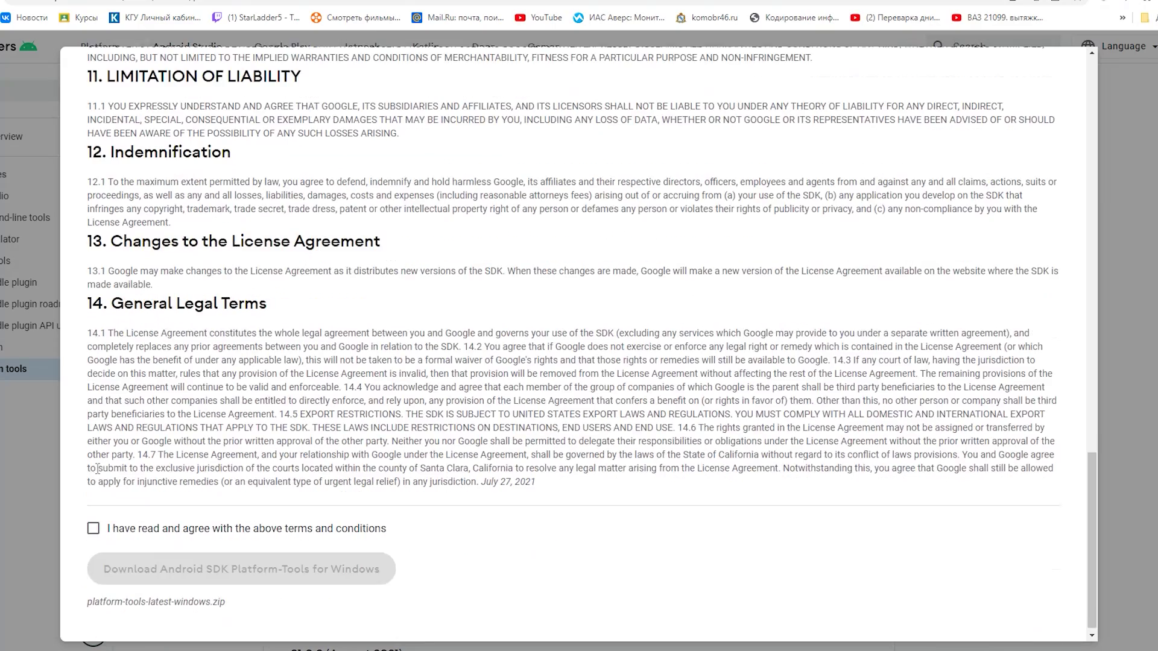
left_click(93, 523)
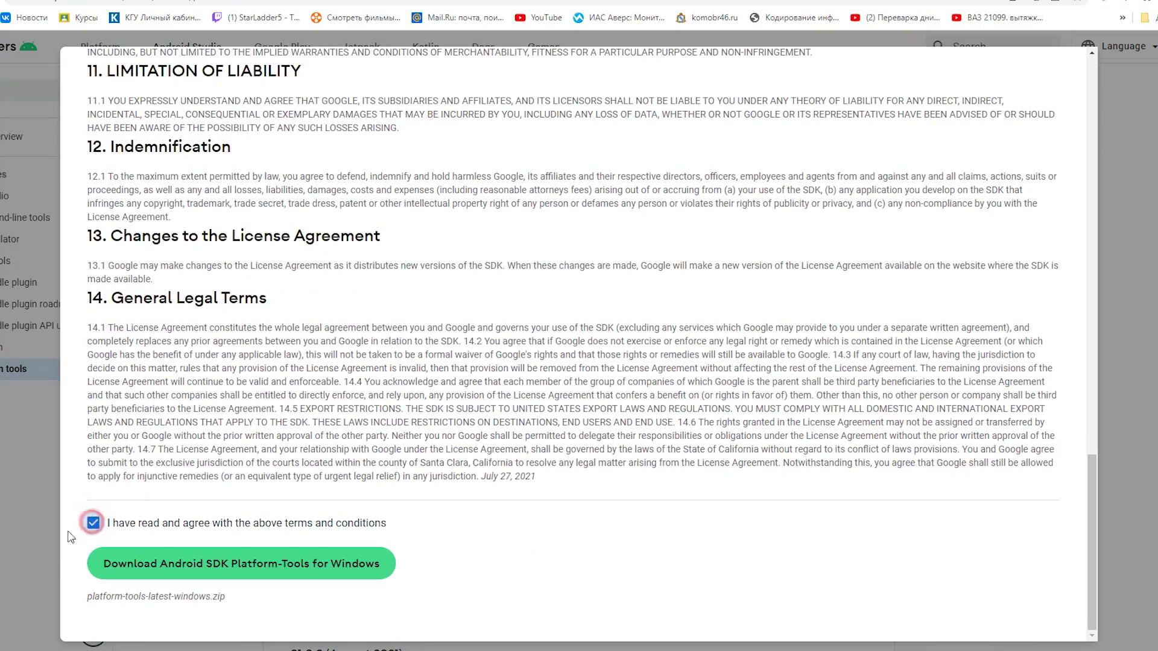
left_click(160, 572)
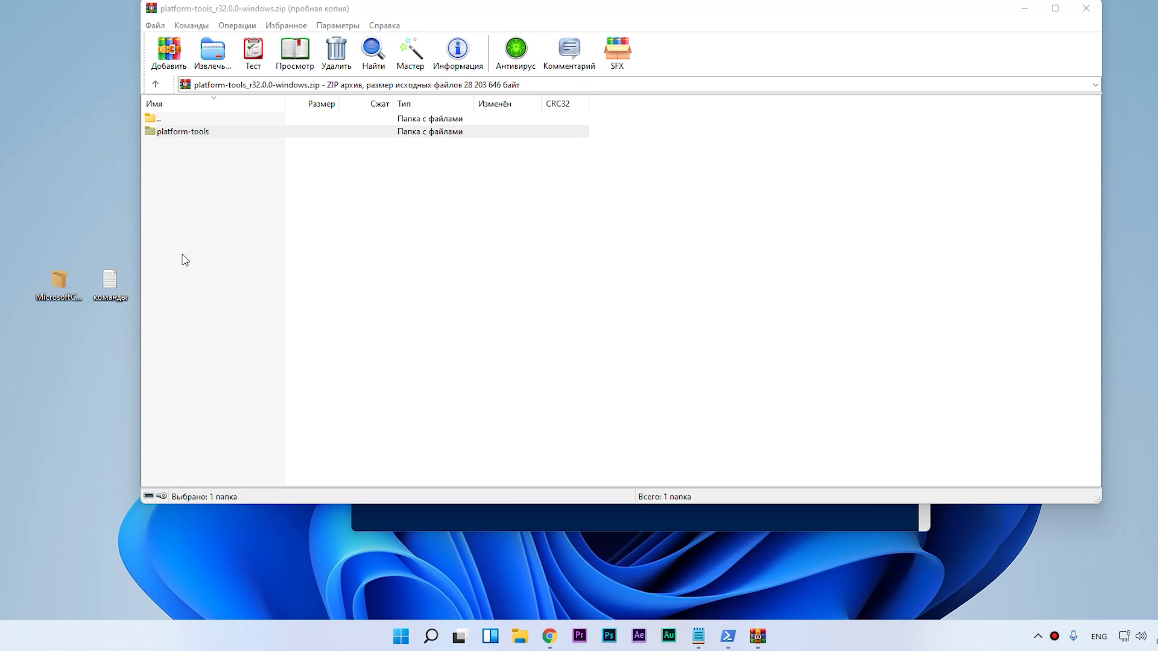
- Extract the platform-tools folder from the downloaded ZIP archive to the root of local disk C:
left_click(209, 220)
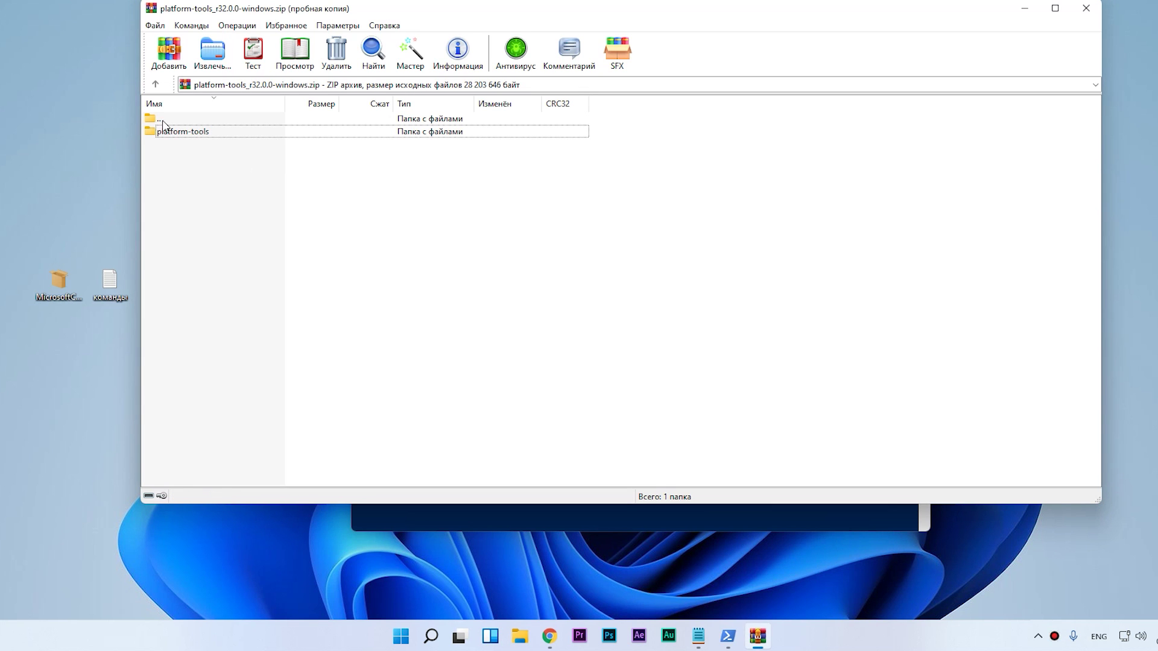
left_click(519, 636)
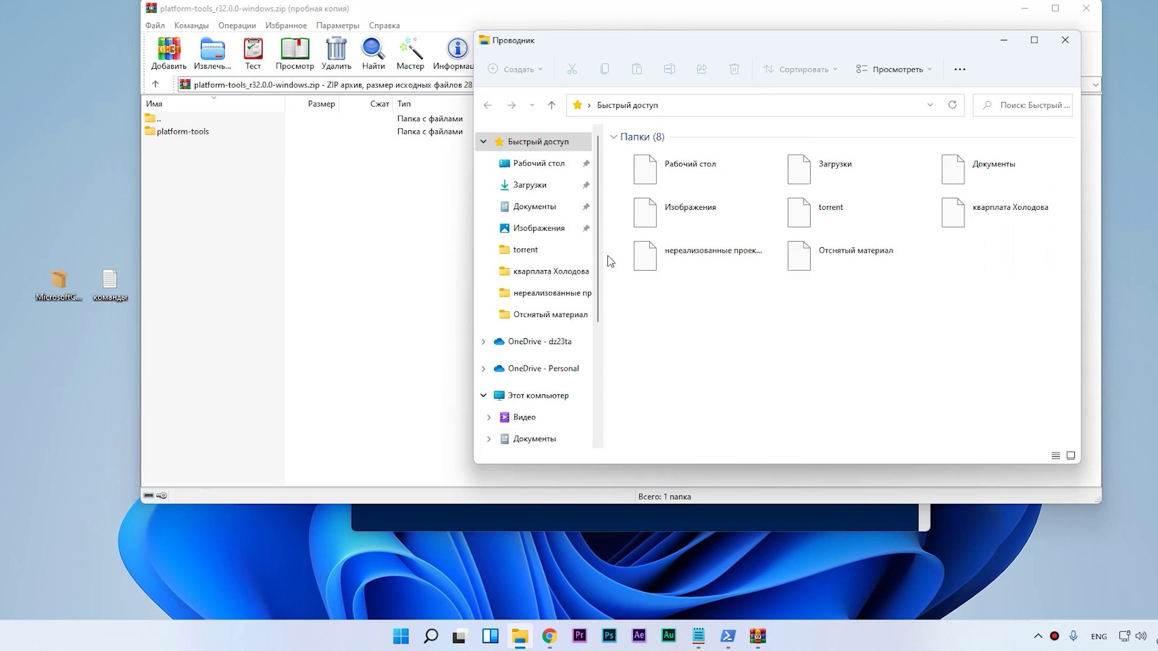
scroll(524, 344, "down", 5)
left_click(531, 444)
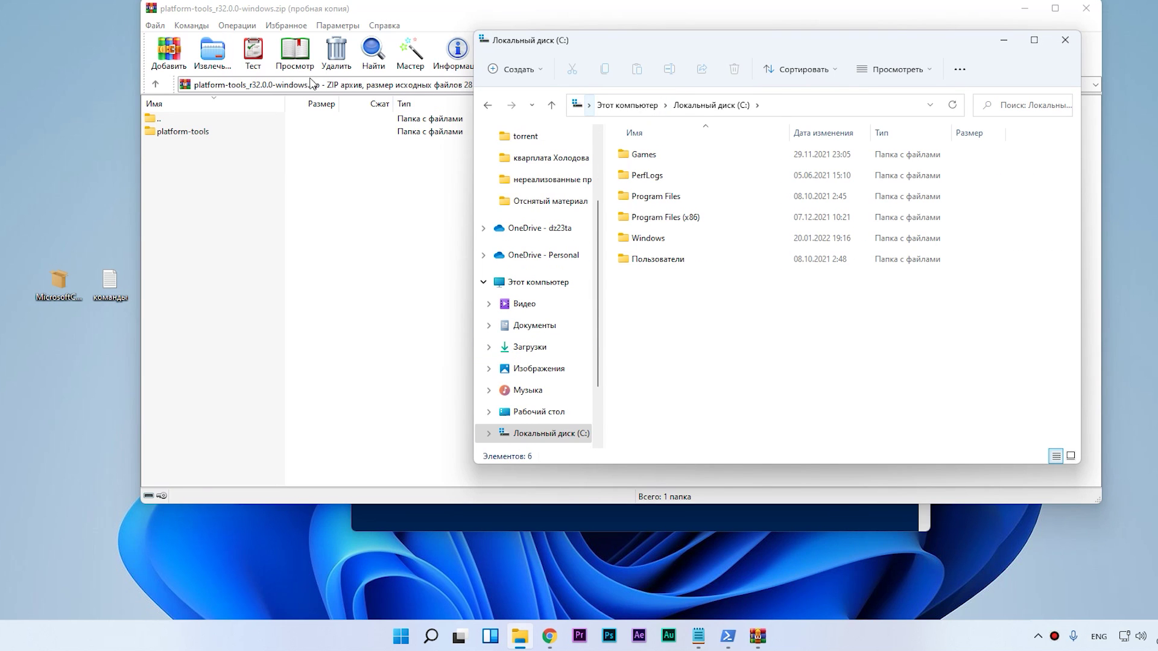
left_click(176, 133)
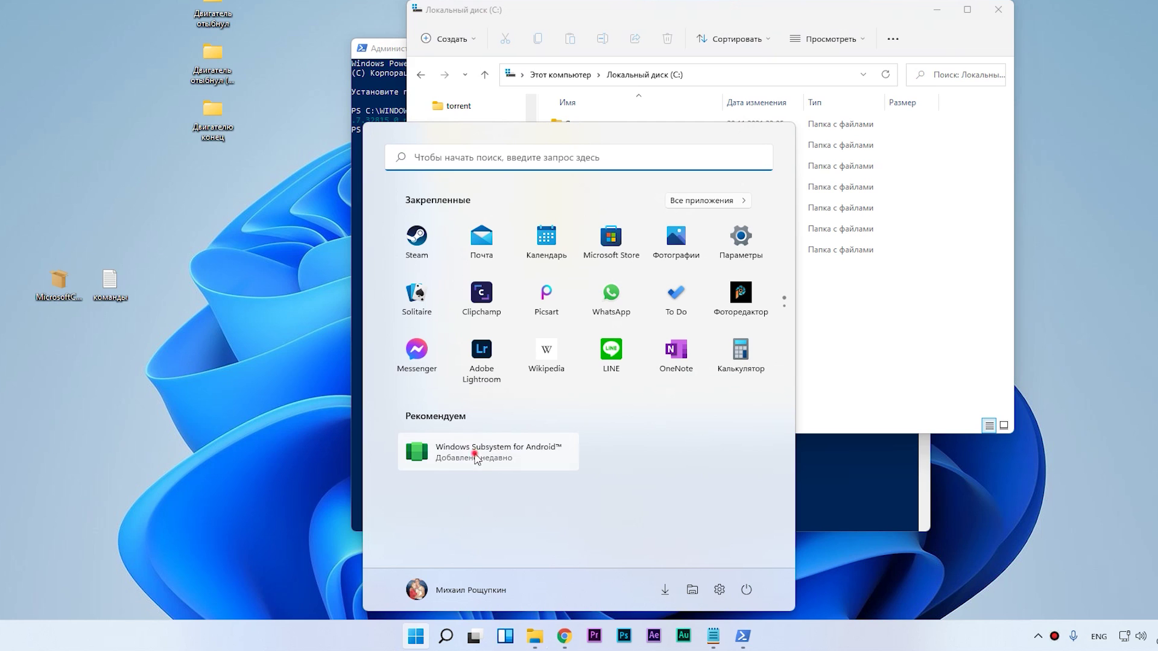
- Open Windows Subsystem for Android and turn on its developer mode
left_click(476, 455)
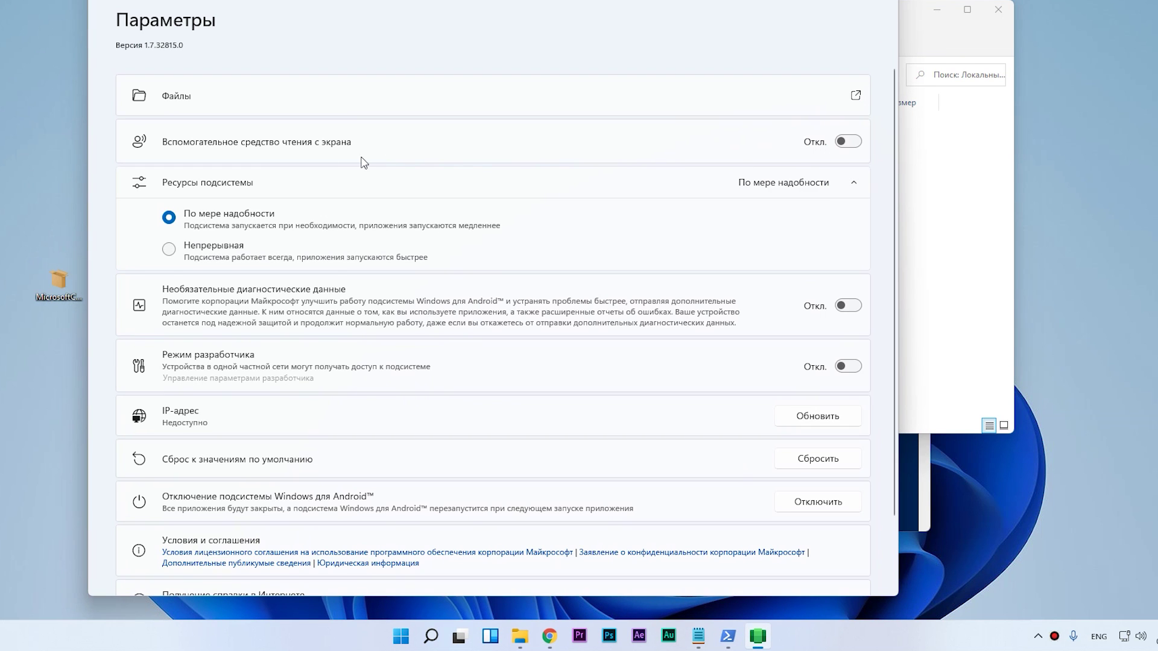
left_click(843, 368)
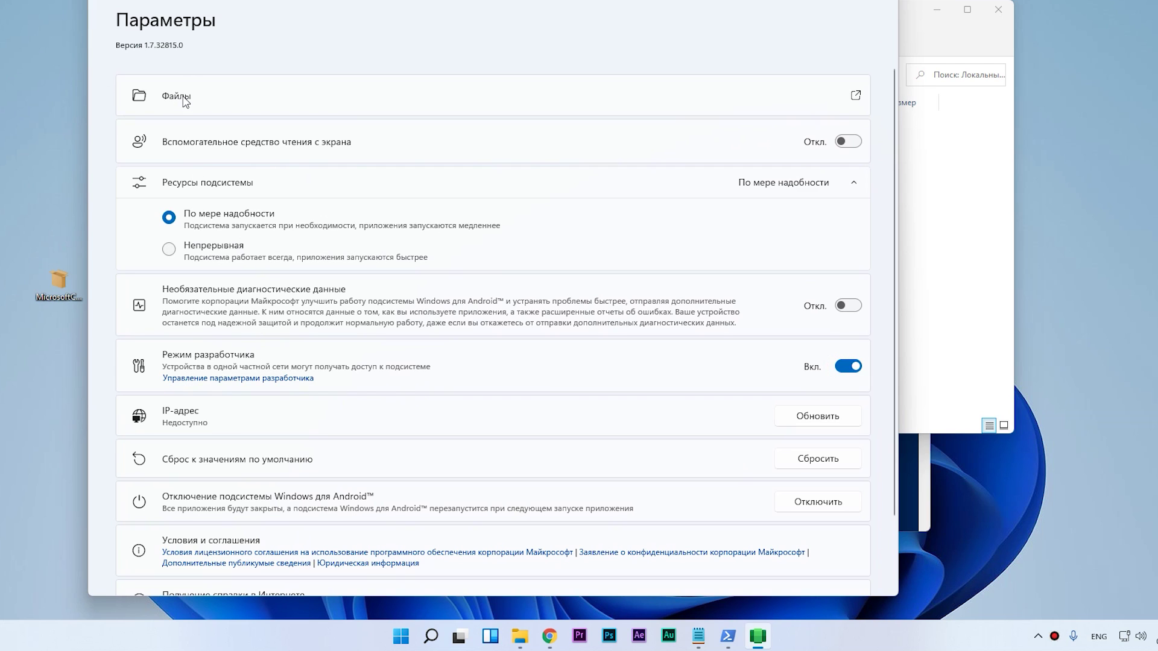
- Start the subsystem by opening its Files window, close that window, and refresh the subsystem's IP address
left_click(856, 97)
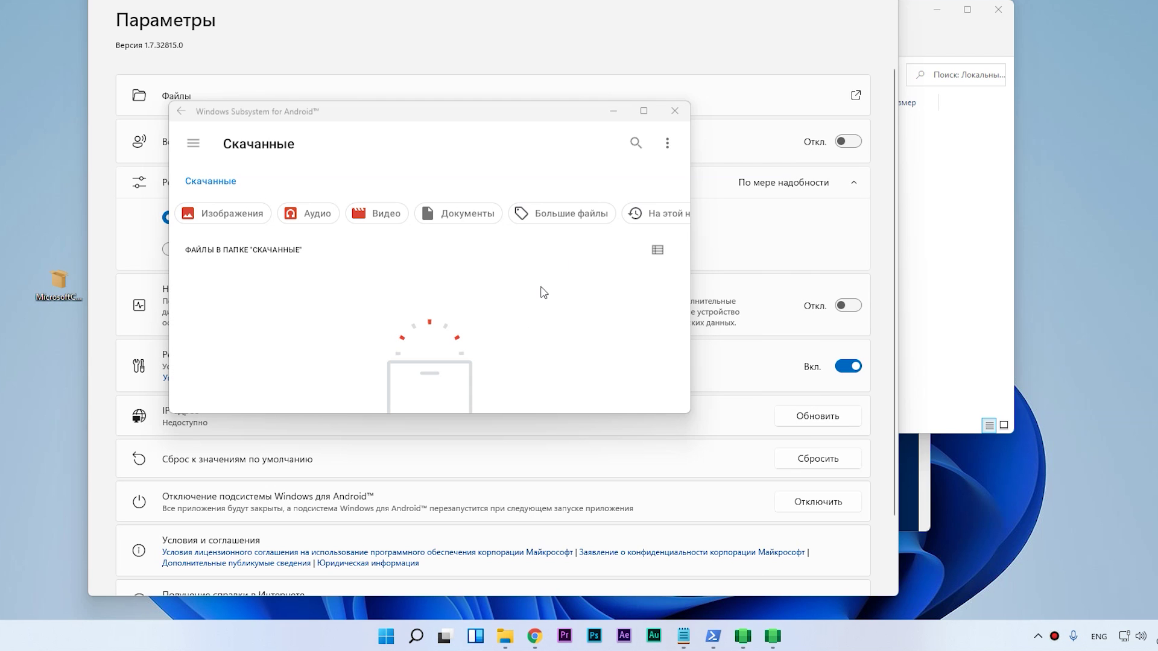
left_click(675, 111)
scroll(362, 356, "down", 2)
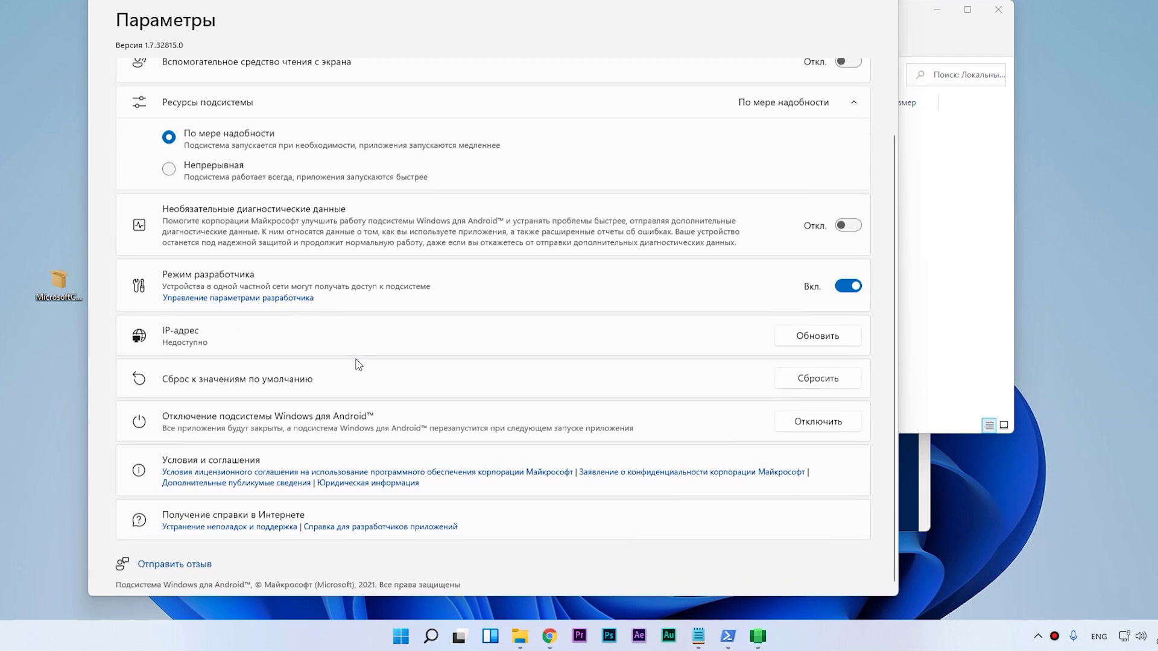
left_click(801, 337)
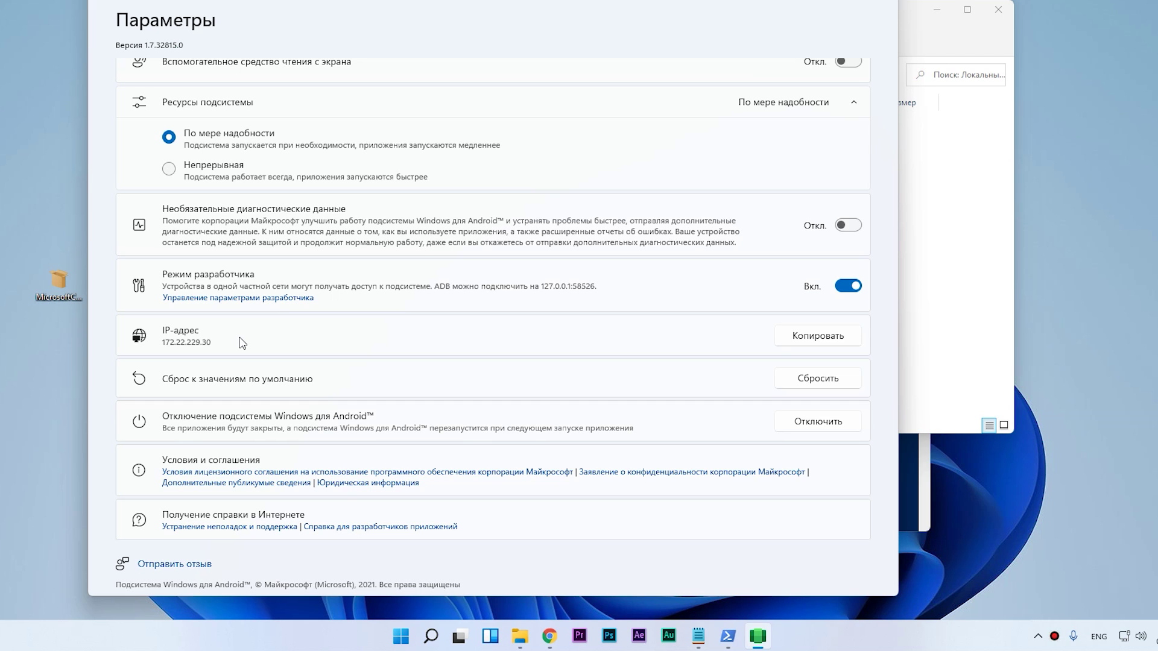
- Search Windows for cmd and run Command Prompt as administrator
left_click(462, 637)
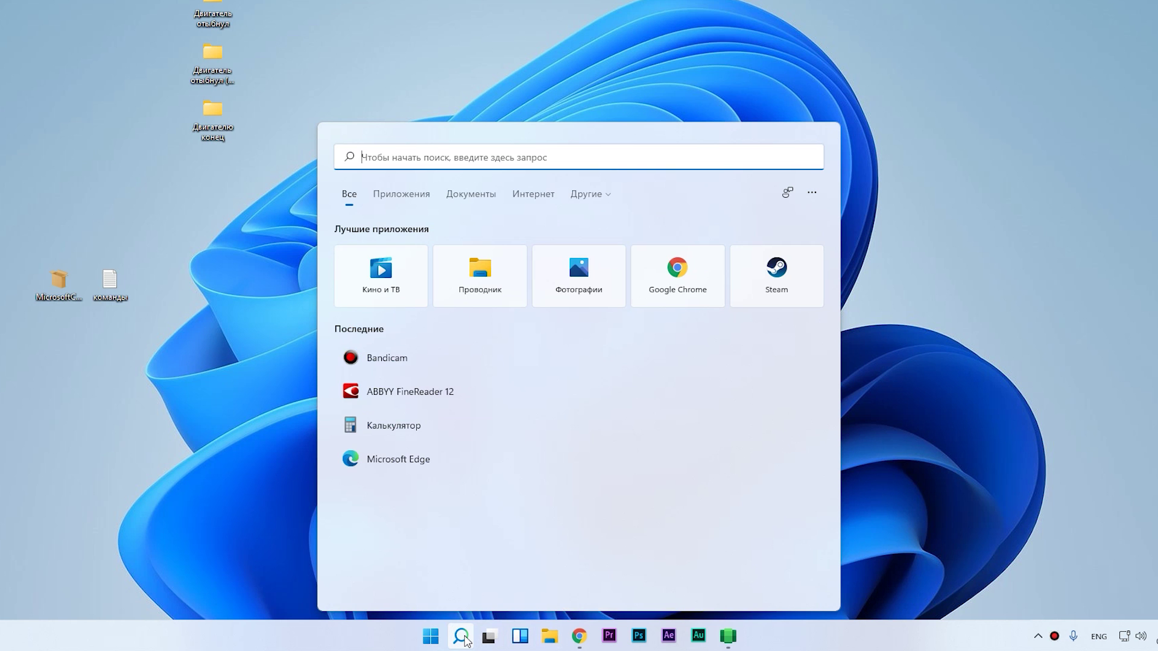
type("cmd")
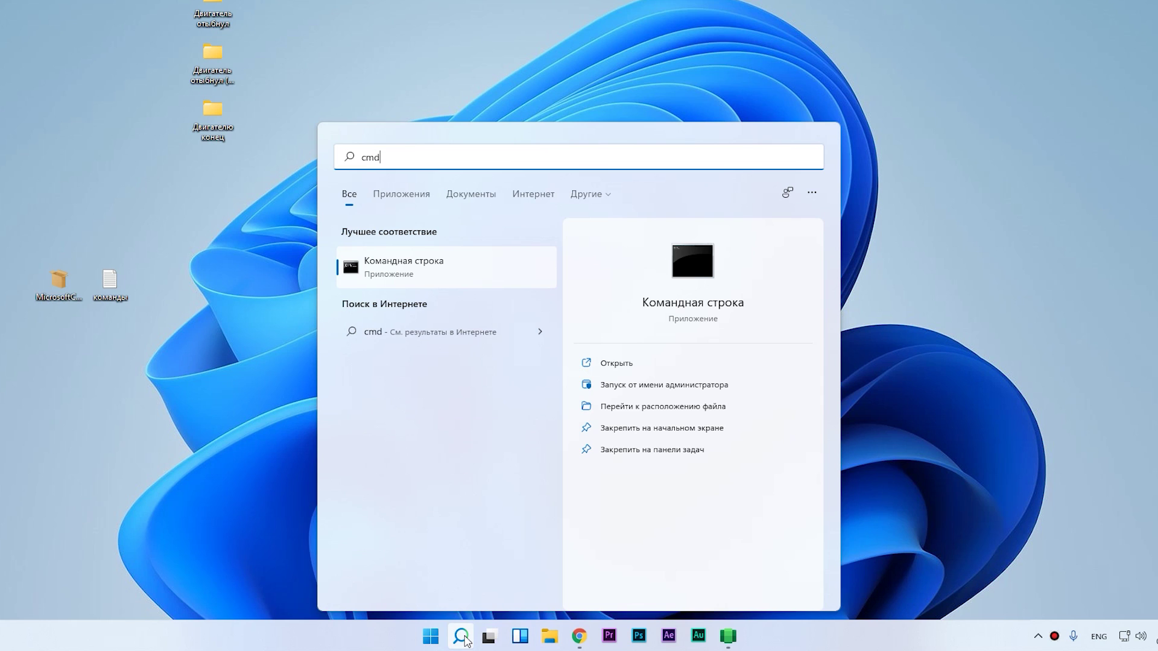
right_click(407, 274)
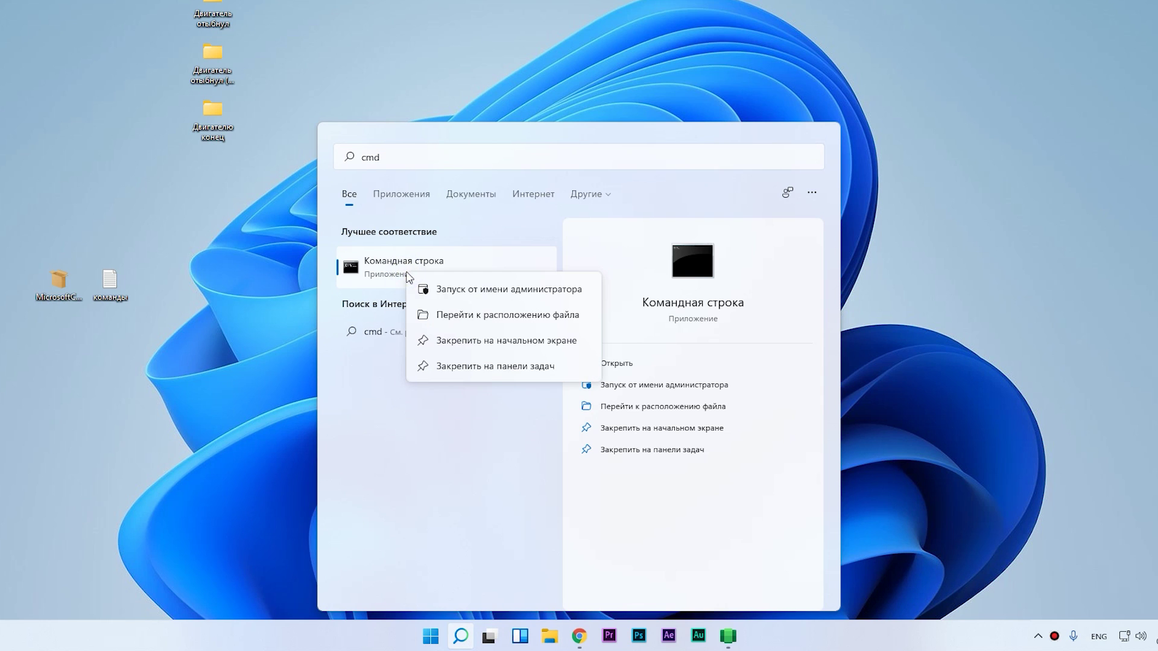
left_click(470, 290)
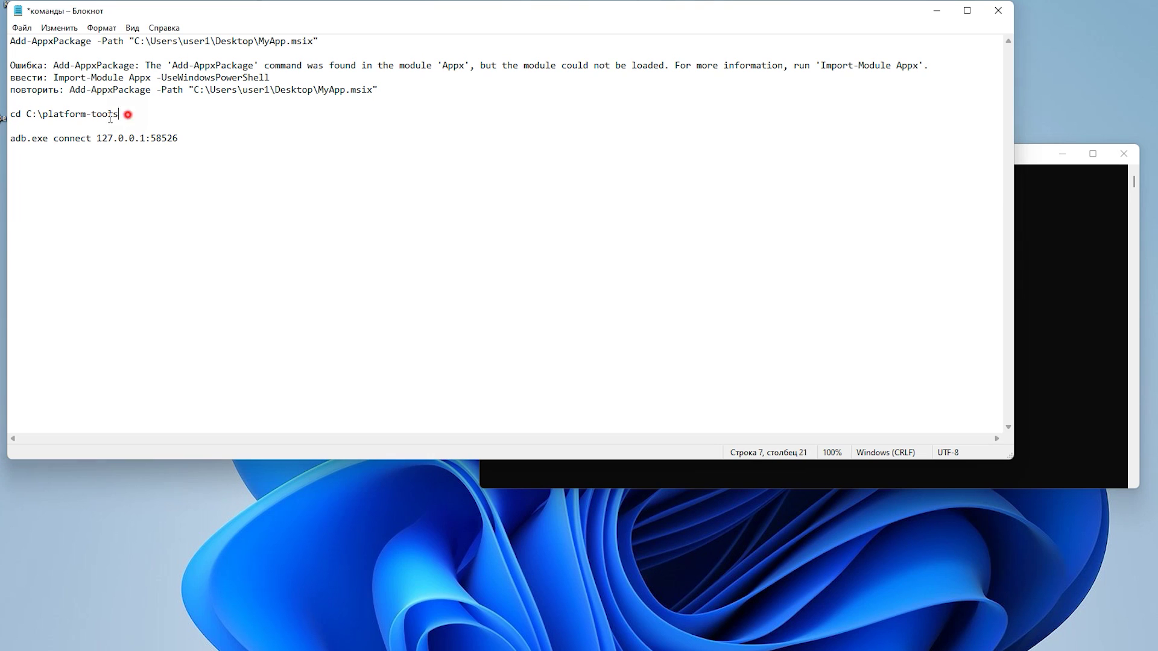
- Copy the command cd C:\platform-tools from the Notepad notes and run it in Command Prompt
left_click_drag(121, 114, 11, 116)
key("ctrl+c")
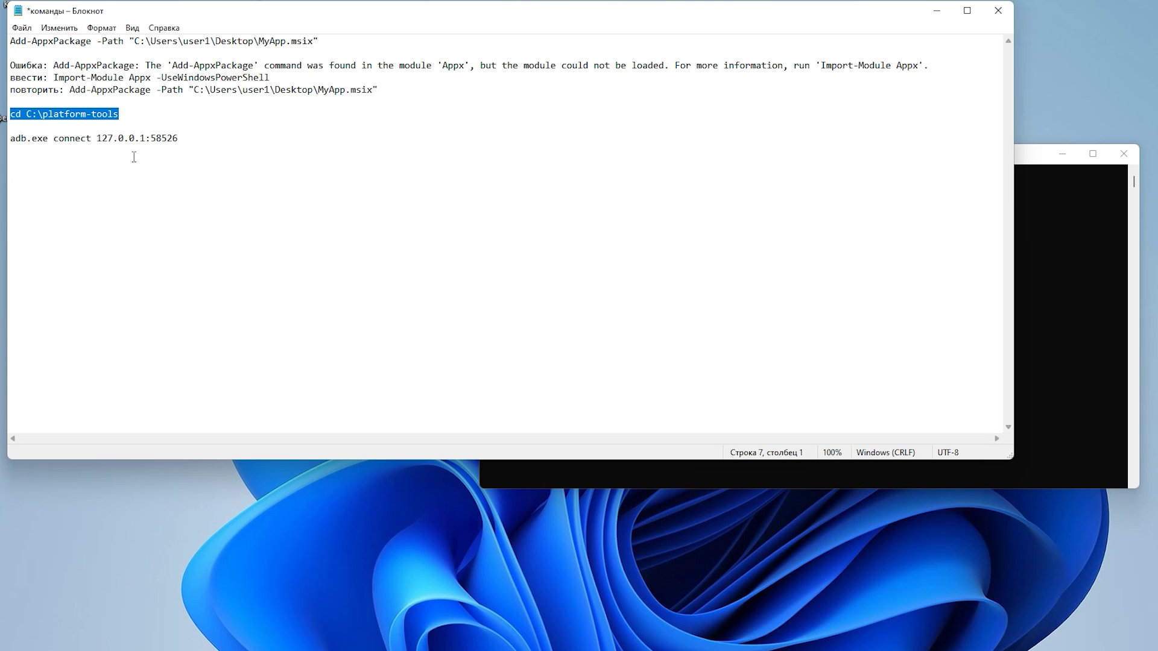
left_click(1032, 161)
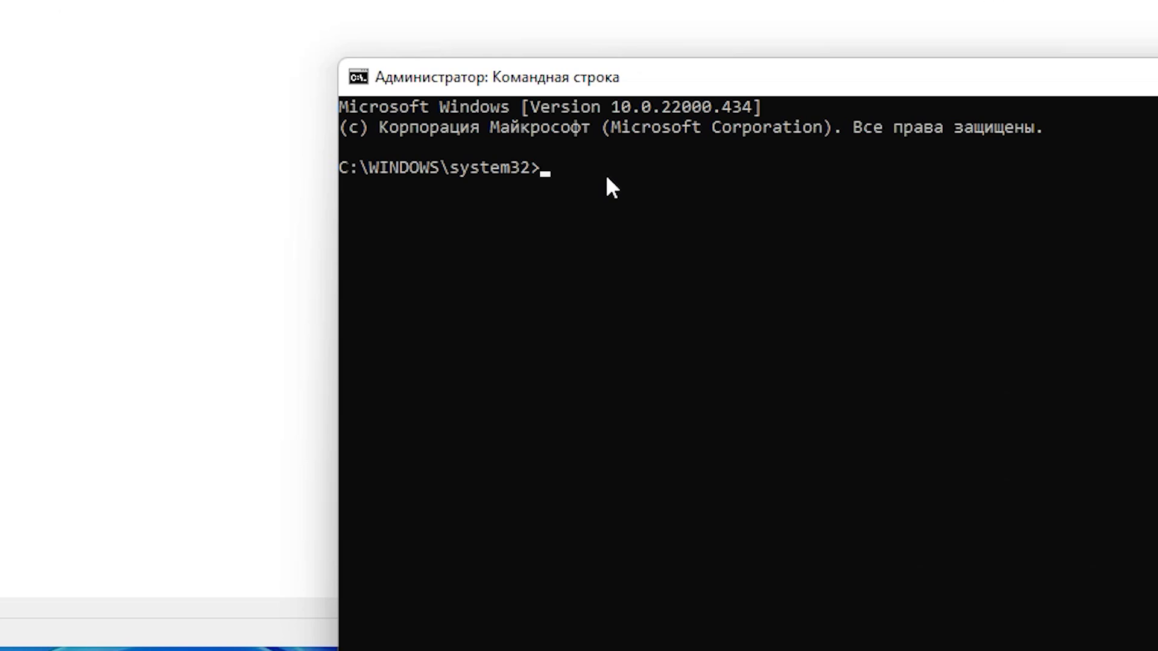
key("ctrl+v")
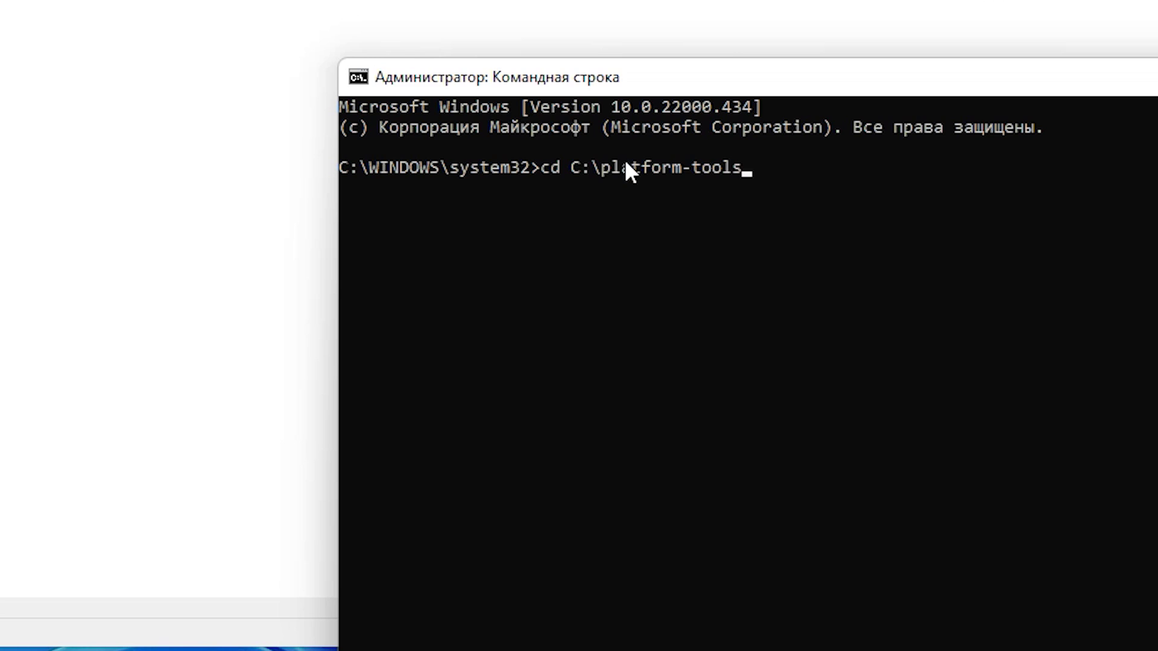
key("Return")
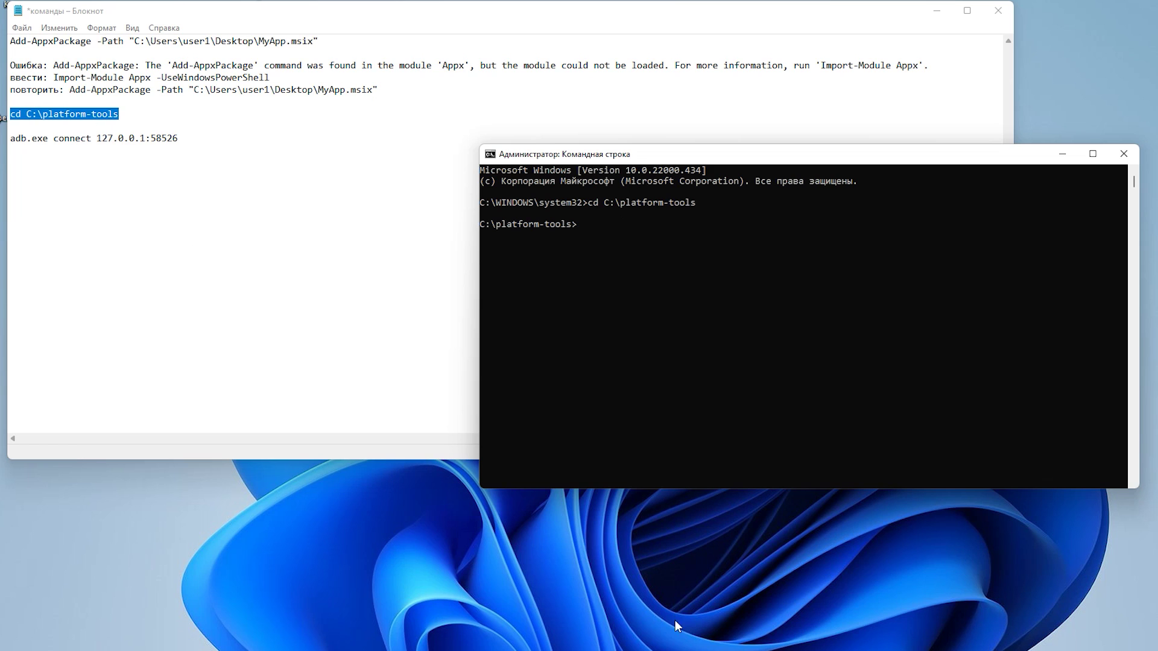
- Copy the subsystem's IP address and put 172.18.56.225 in place of the address and port in Notepad's adb.exe connect command
key("alt+Tab")
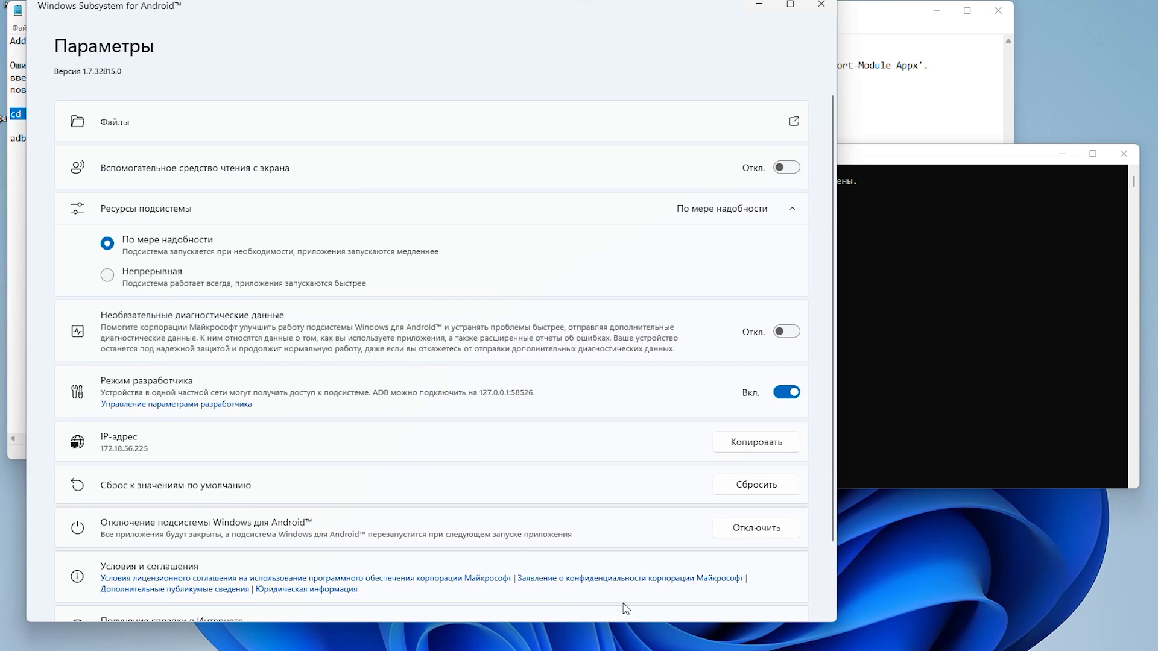
left_click(742, 442)
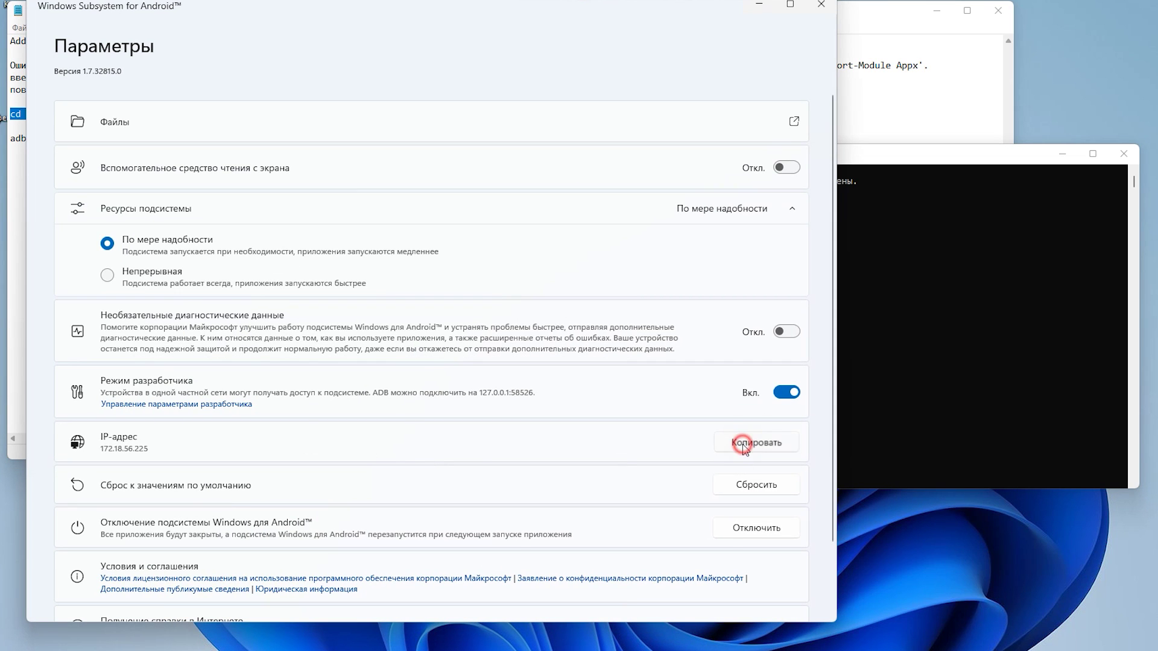
left_click(874, 7)
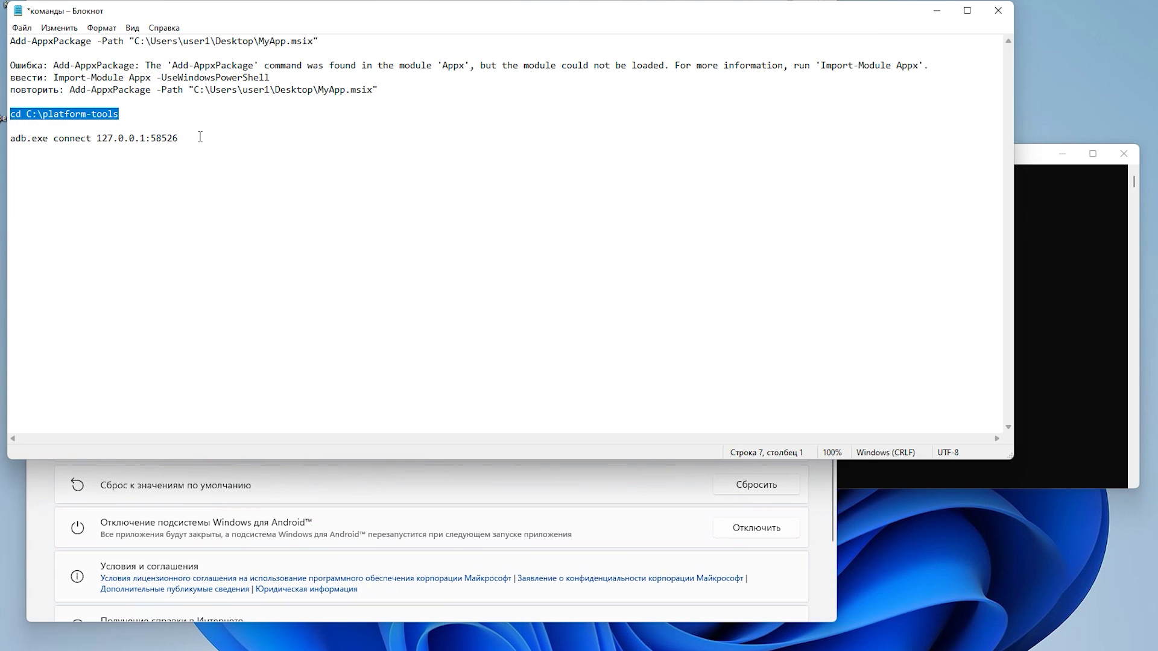
left_click_drag(179, 138, 96, 144)
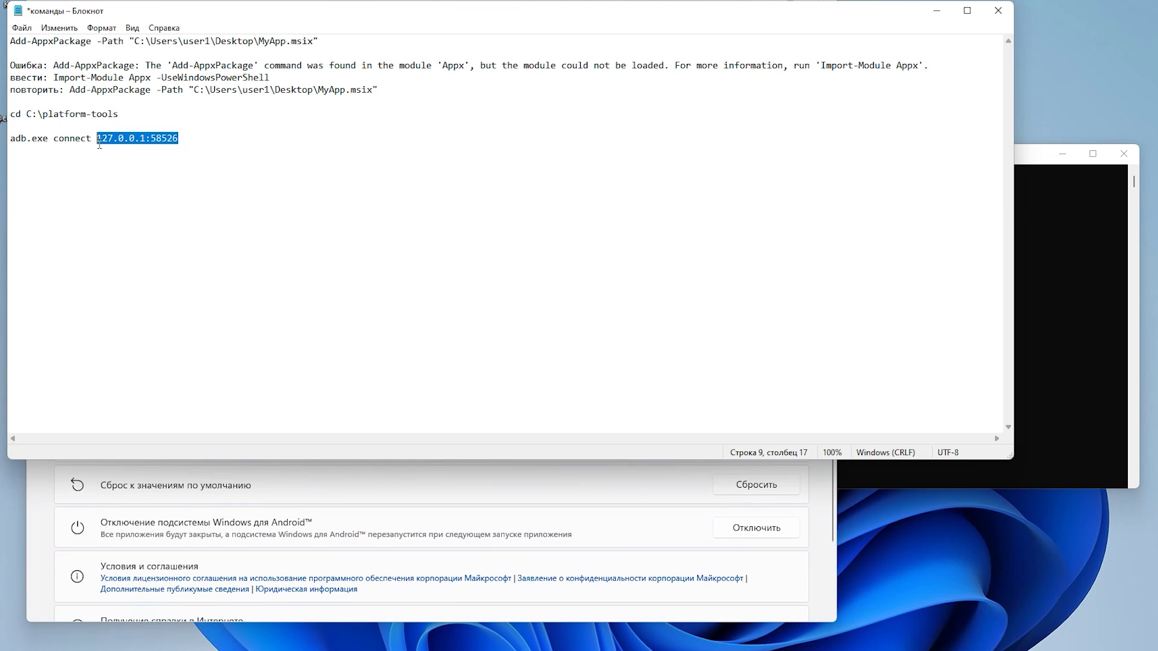
key("Delete")
type("172.18.56.225")
- Copy the edited command adb.exe connect 172.18.56.225 from Notepad and run it in Command Prompt
left_click_drag(177, 145, 11, 149)
key("super+c")
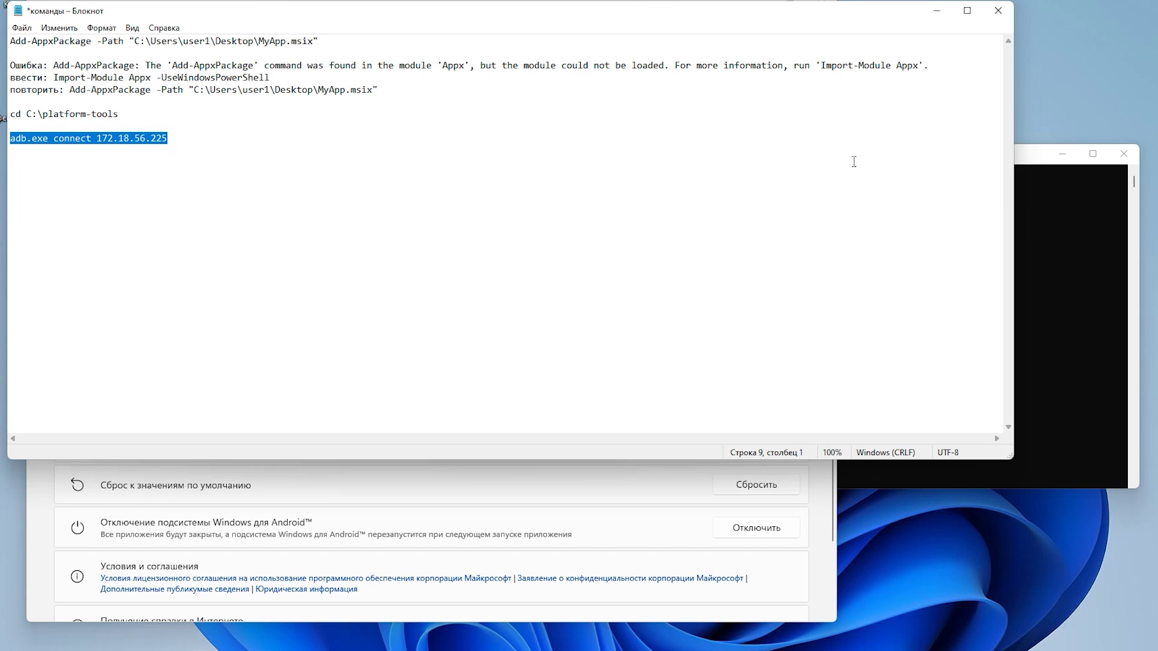
left_click(1033, 160)
left_click(580, 226)
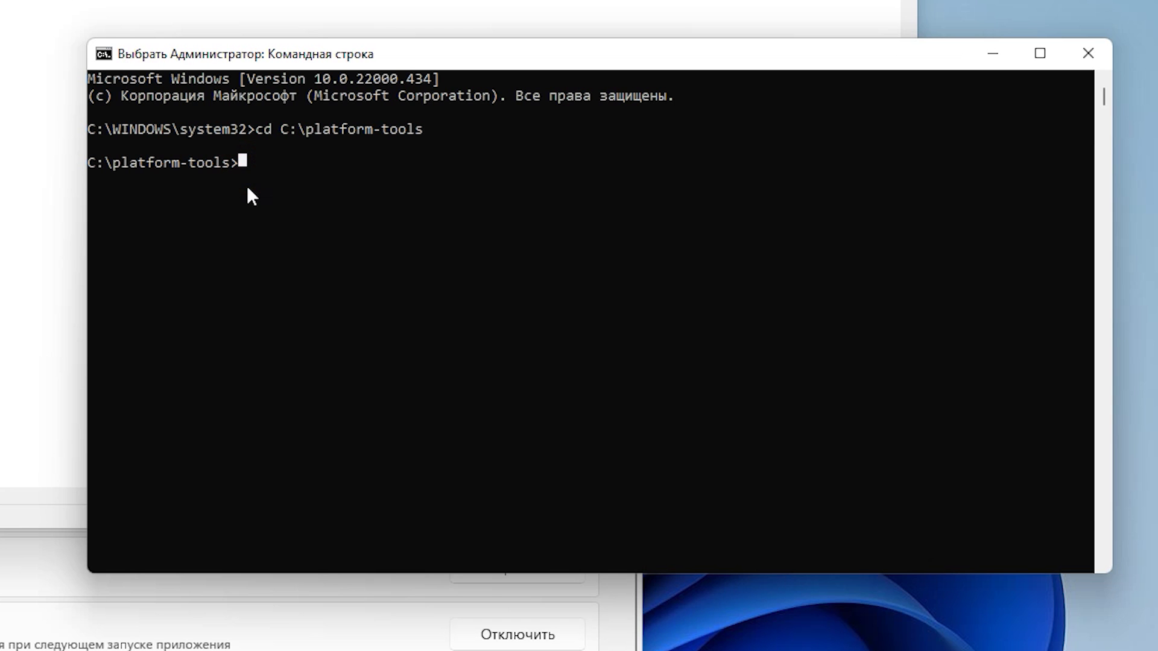
right_click(249, 191)
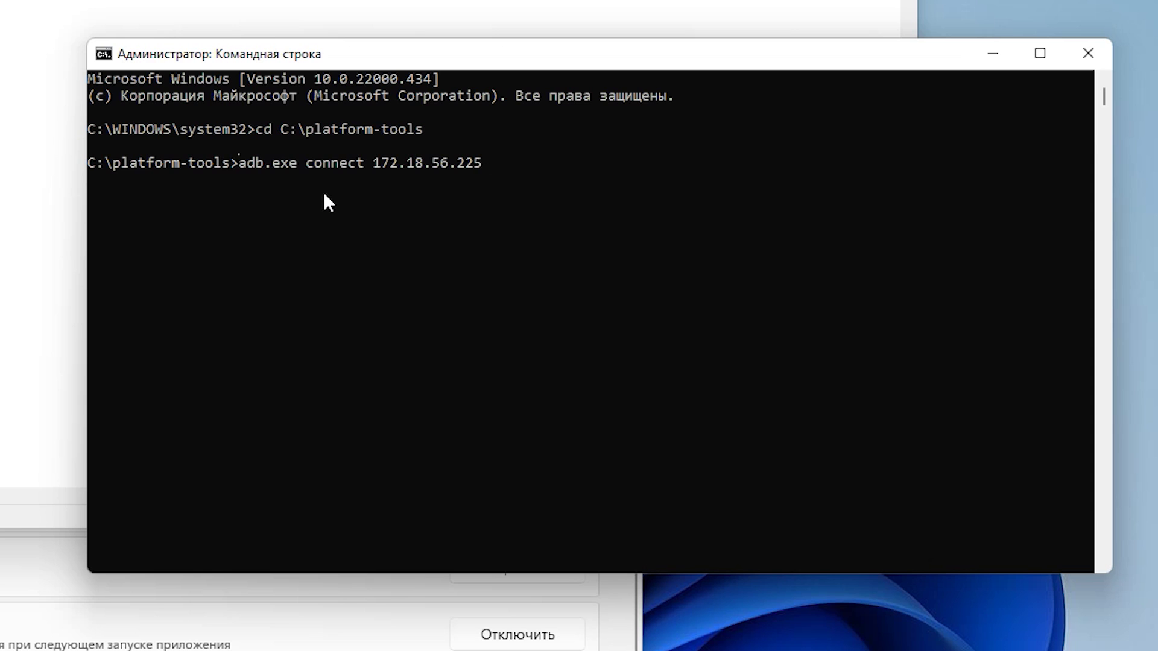
key("Return")
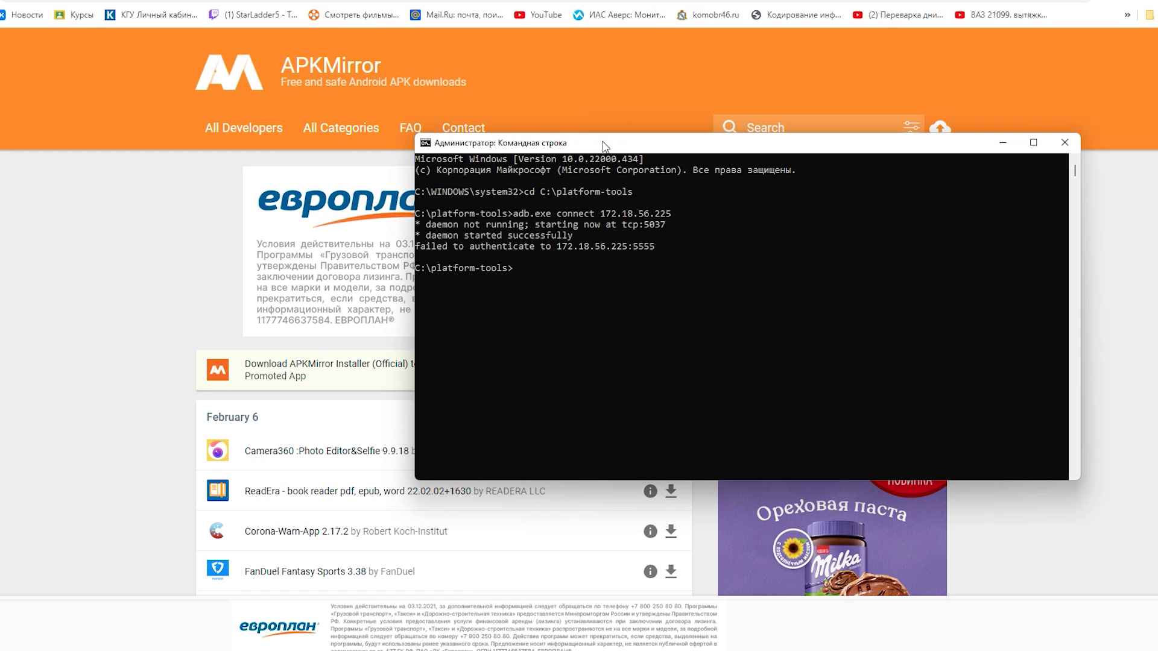
- Switch to the APKMirror page in the browser, browse the latest uploads and download the Twitter beta package
left_click(395, 319)
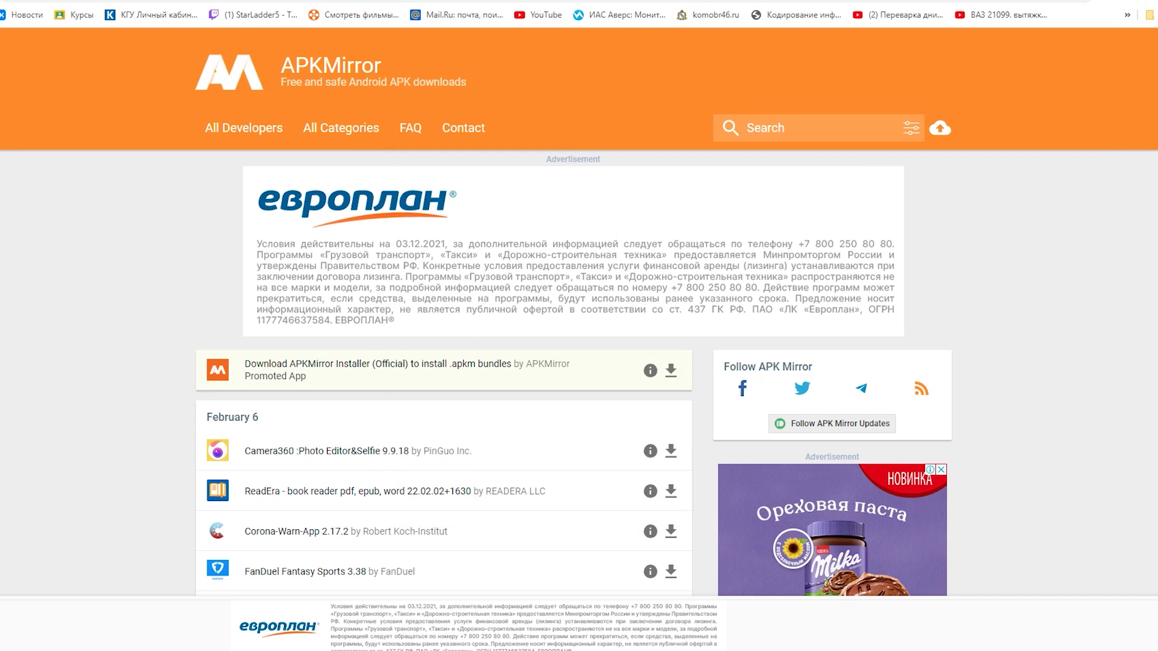
scroll(308, 304, "down", 3)
scroll(308, 305, "up", 3)
scroll(229, 283, "down", 7)
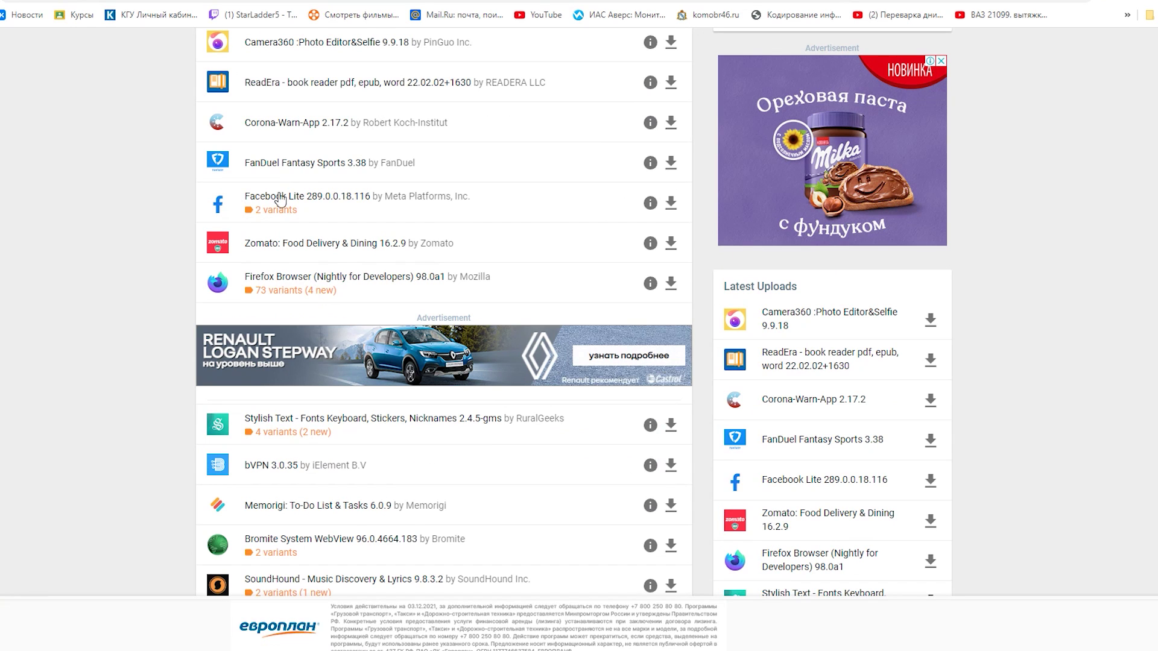
scroll(386, 392, "down", 4)
scroll(274, 433, "down", 4)
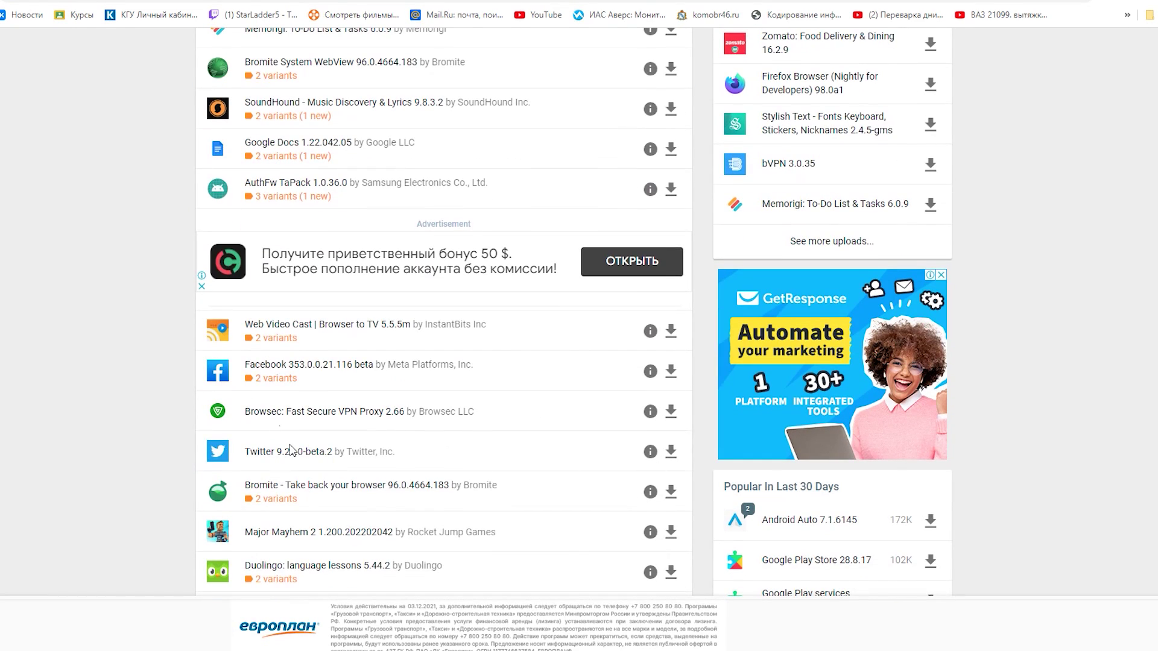
left_click(670, 452)
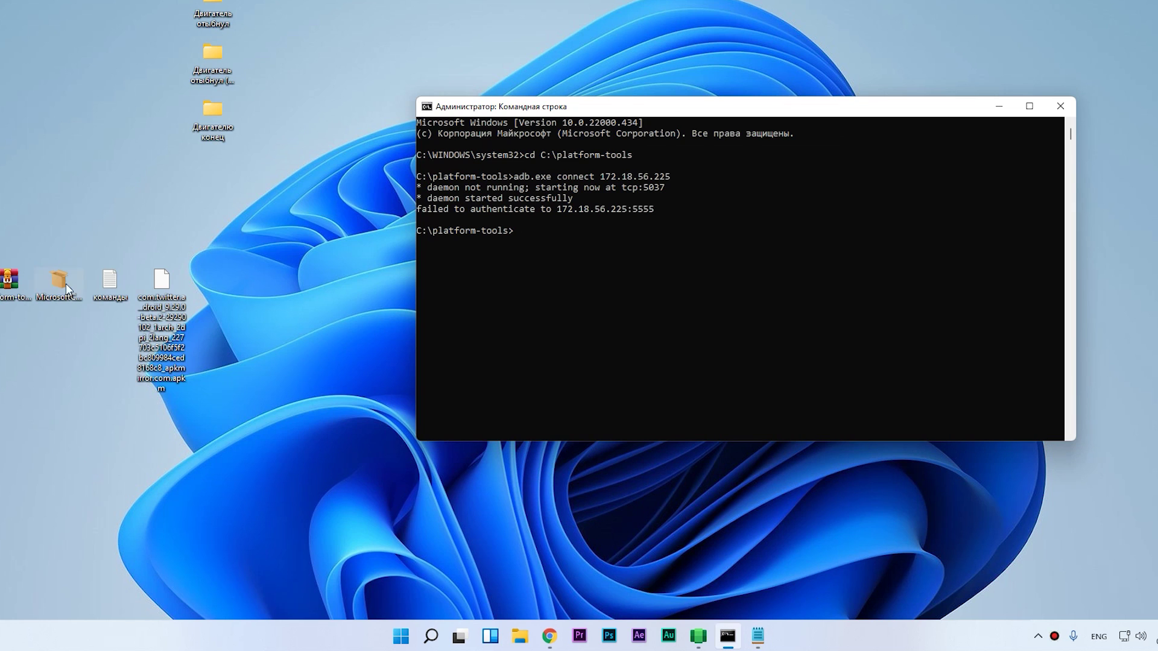
- Copy the downloaded Twitter package's path and put it in place of edge.apk in Notepad's adb.exe install command
right_click(160, 294)
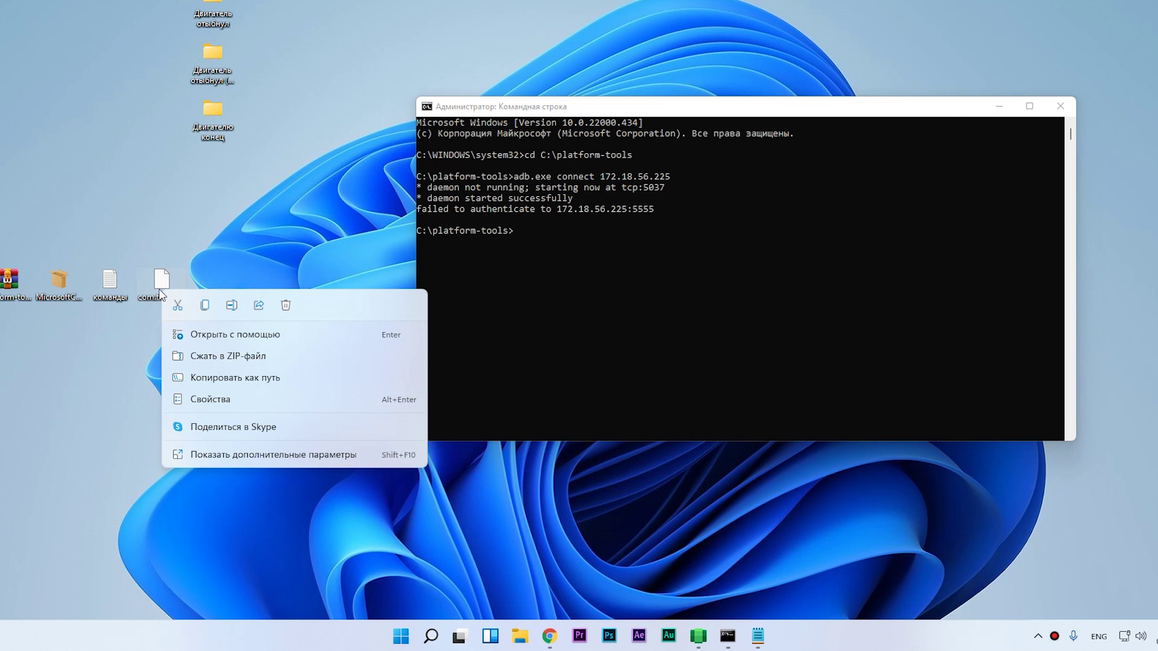
left_click(225, 456)
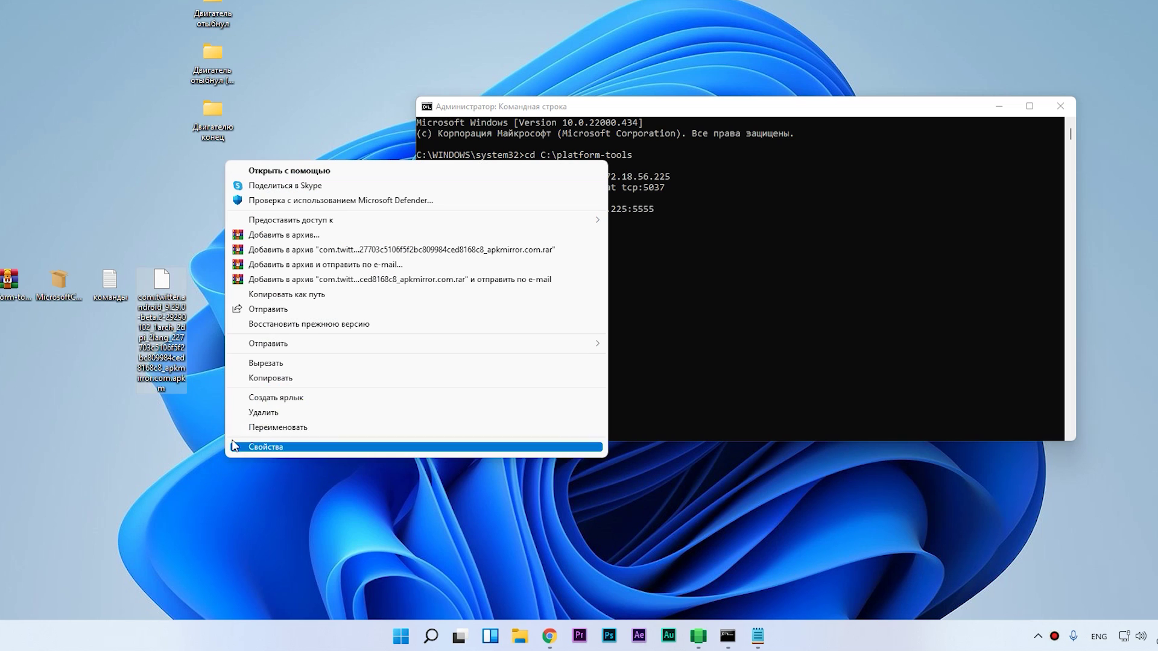
left_click(304, 294)
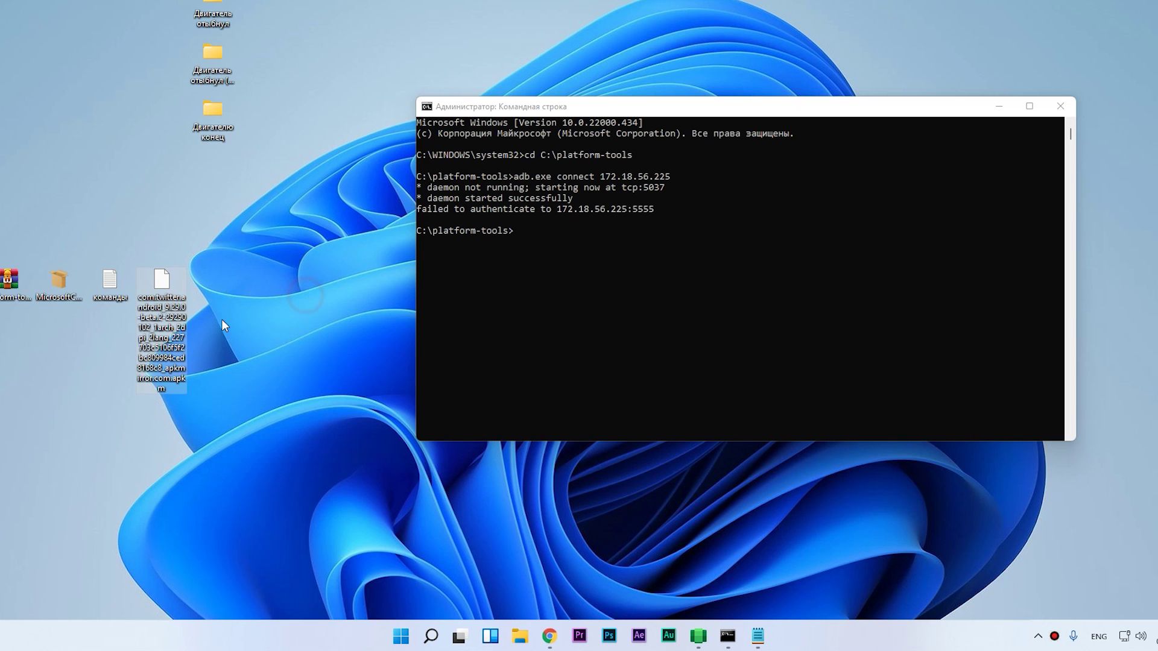
left_click(758, 635)
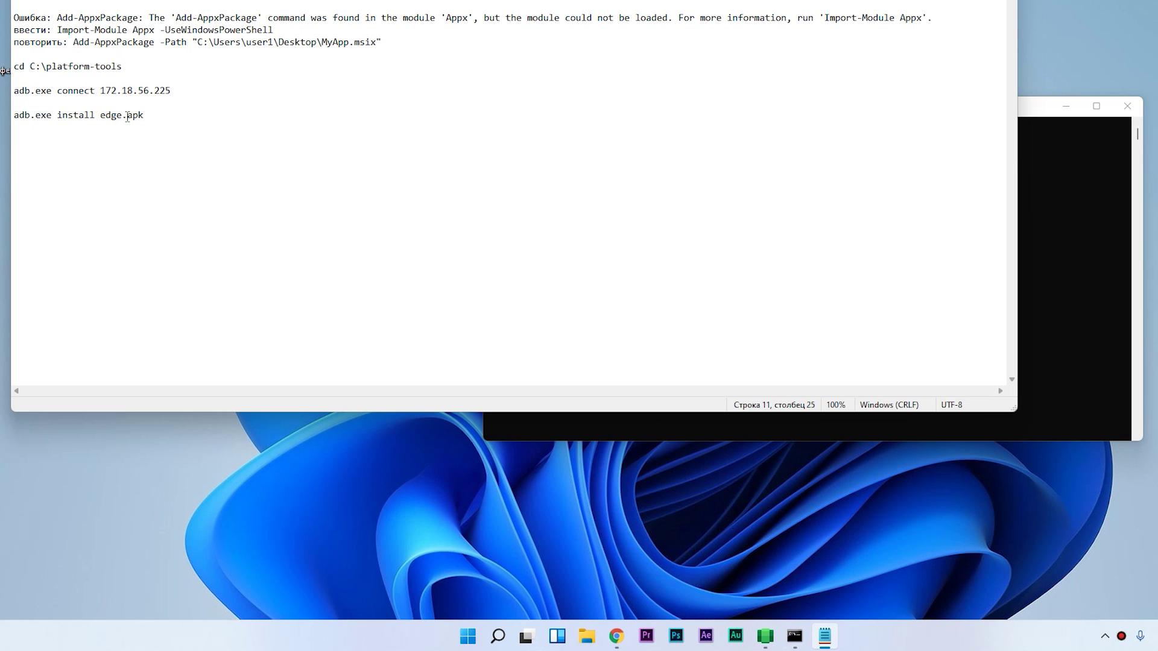
left_click_drag(146, 114, 104, 115)
type("\"C:\\Users\\HARE\\Desktop\\com.twitter.android_9.29.0-beta.2-29290102_1arch_2dpi_2lang_227703c5106f5f2bc809984ced8168c8_apkmirror.com.apkm\"")
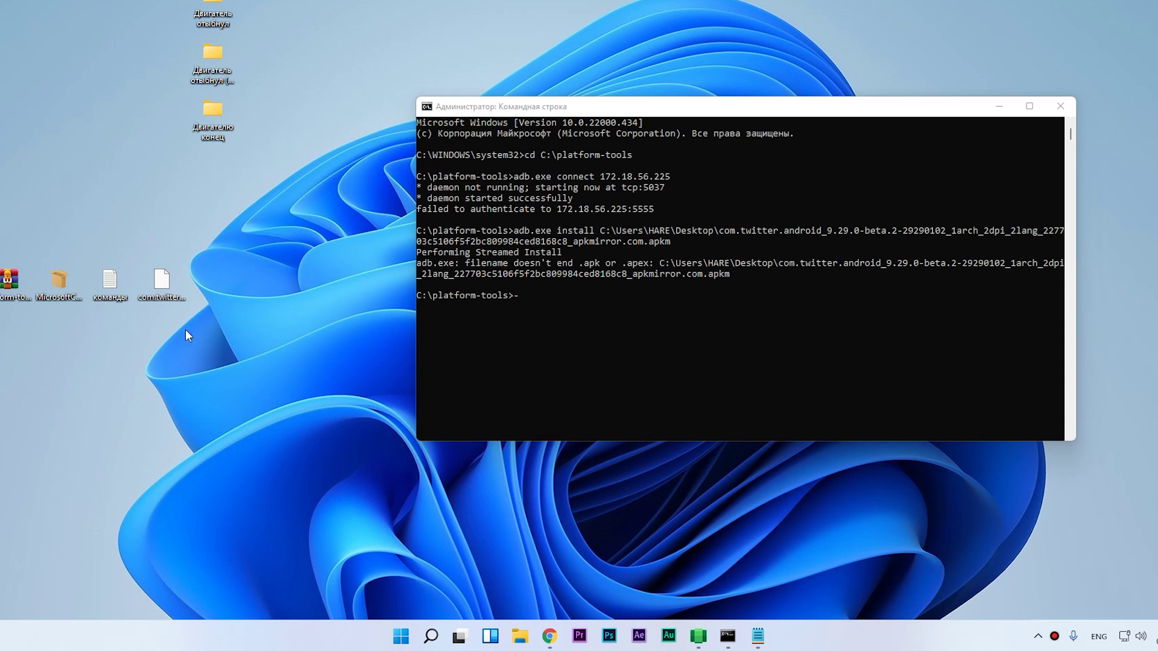
- Change the Twitter package's file extension to .apk and try installing it with adb.exe install in Command Prompt
left_click(148, 276)
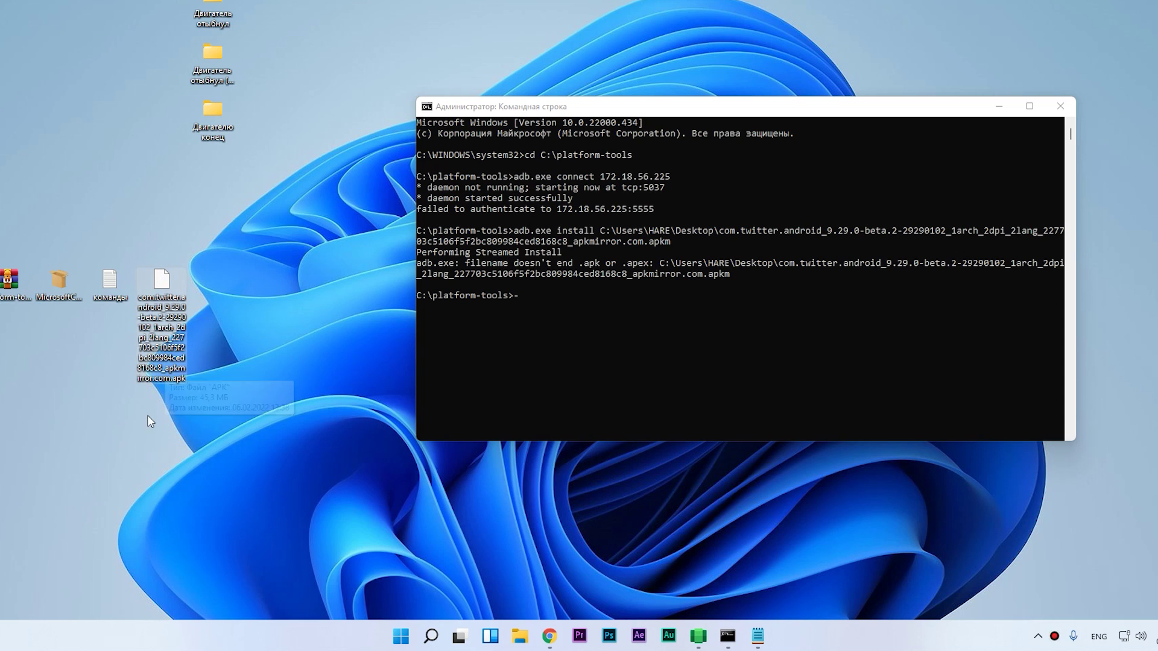
mouse_move(174, 385)
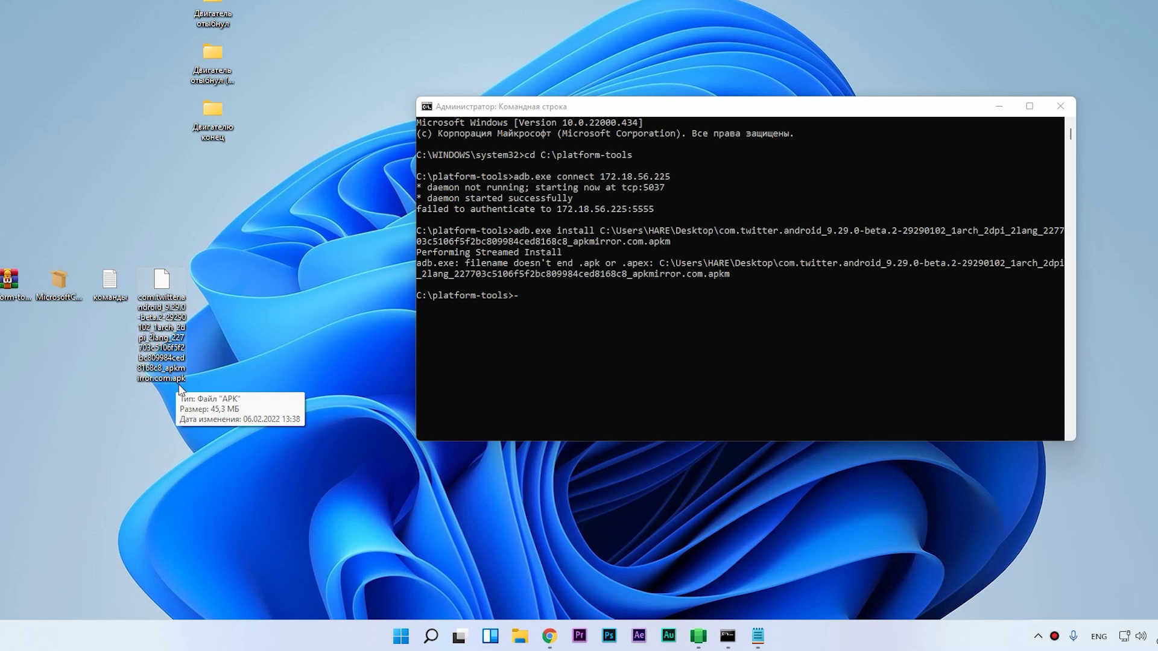
left_click(523, 295)
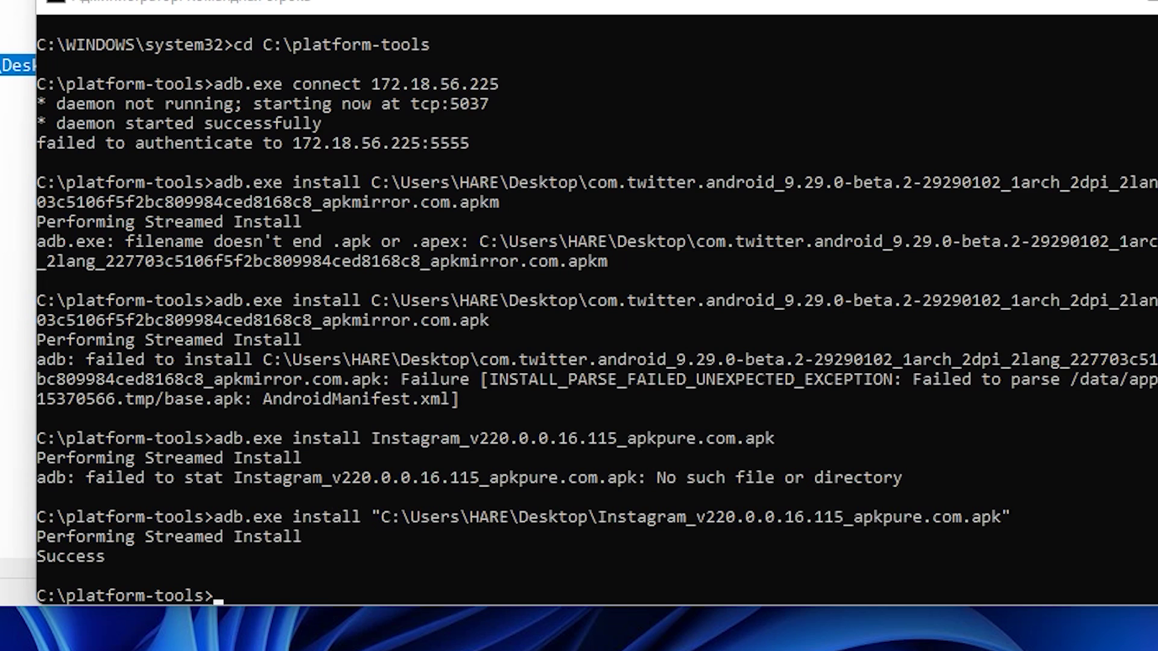
- Launch the recently added Instagram app and reposition its window beside Command Prompt
key("alt+Tab")
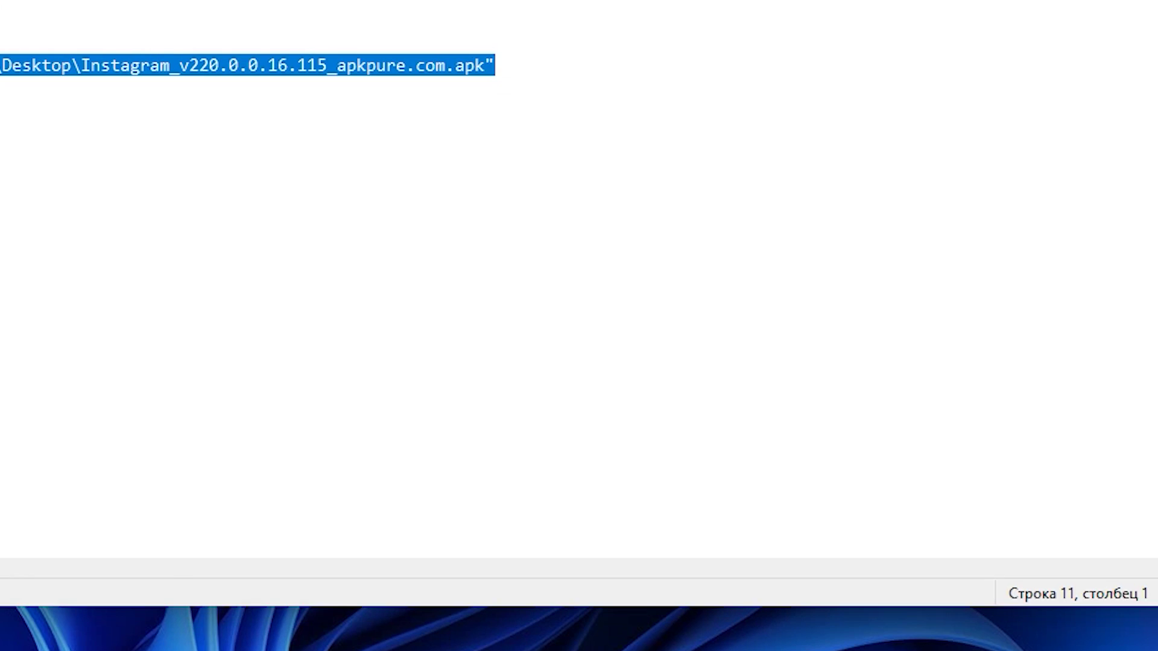
left_click(320, 67)
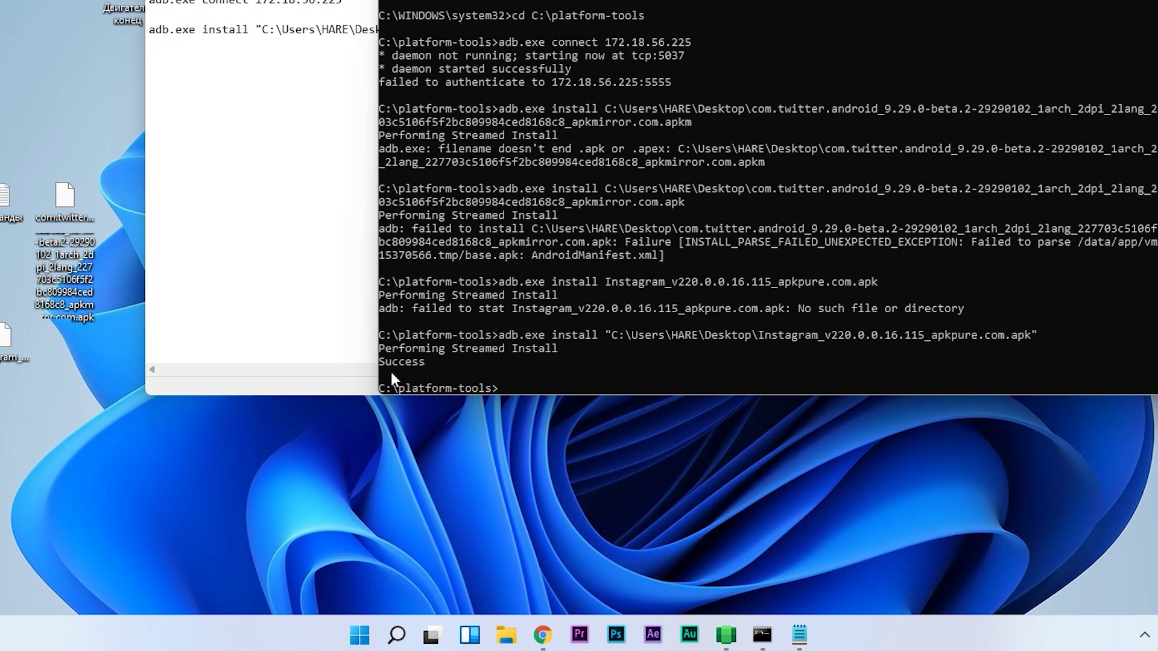
left_click(358, 629)
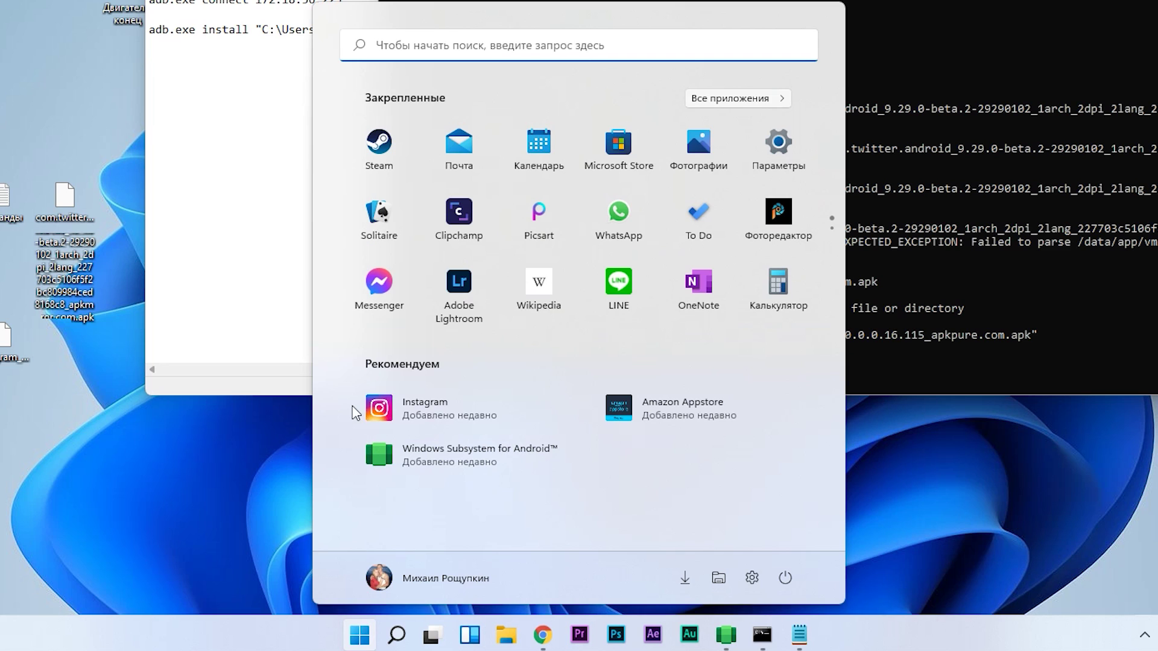
left_click(432, 414)
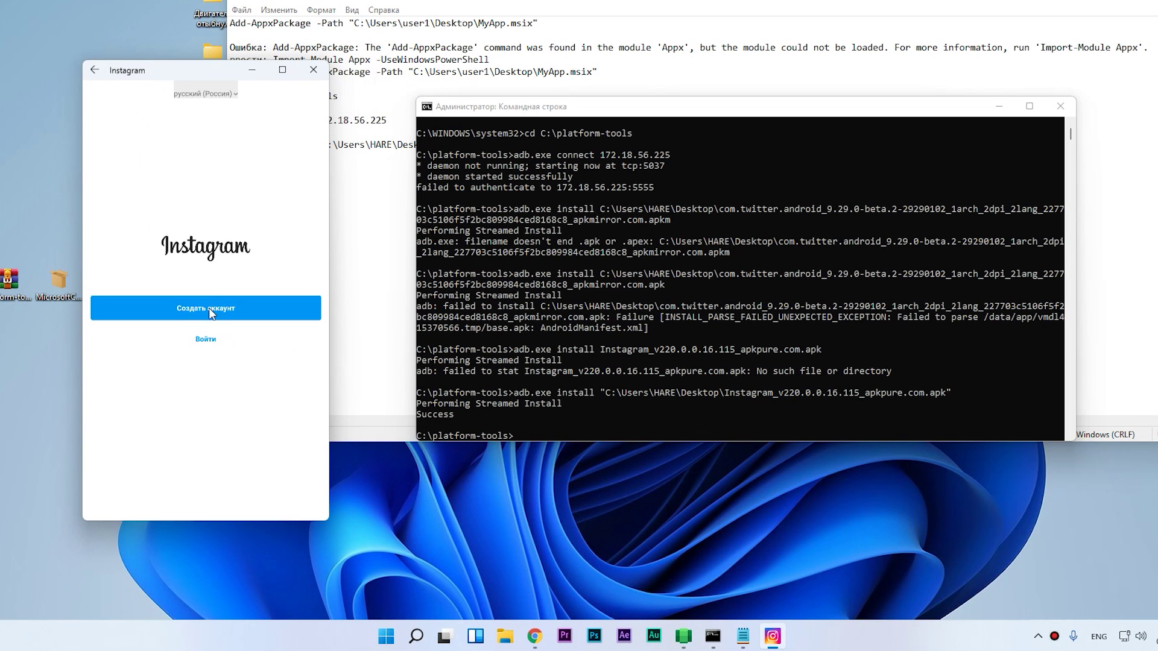
left_click_drag(159, 73, 140, 94)
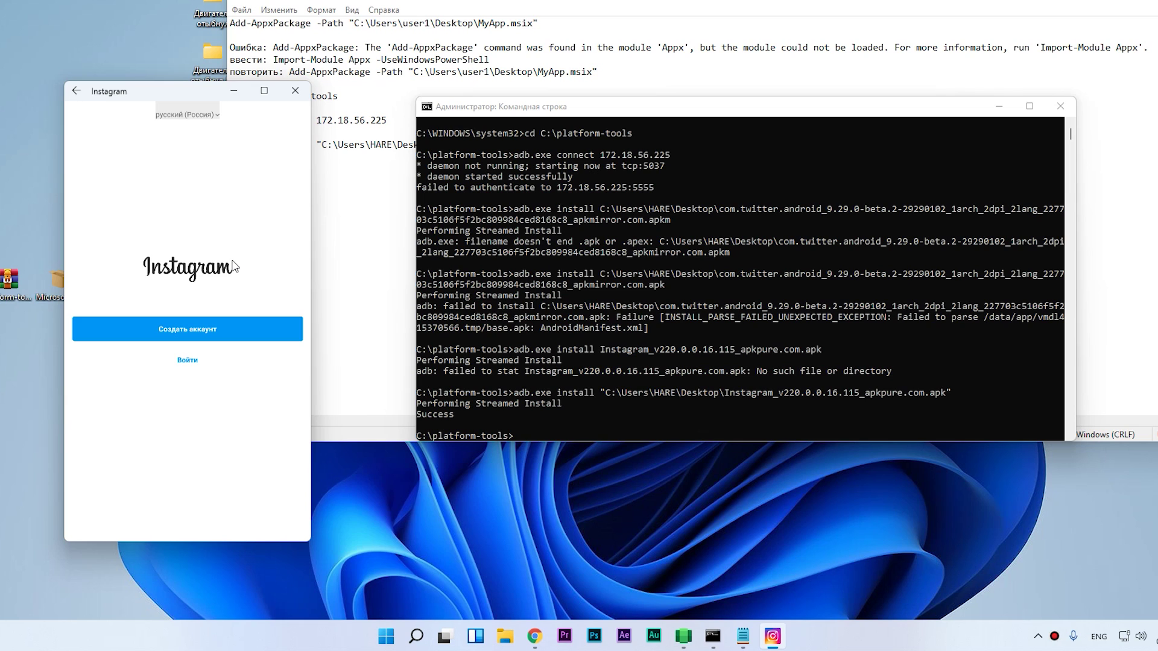
left_click_drag(184, 109, 155, 89)
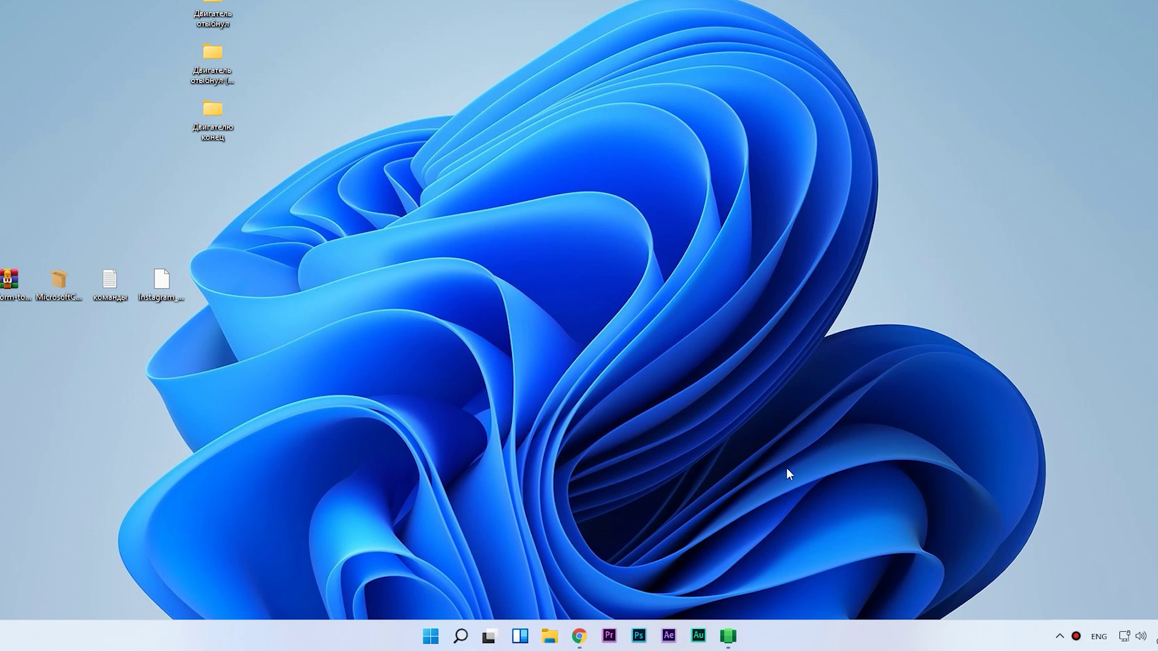
- Open Microsoft Store and install WSATools from its store page
left_click(462, 638)
type("m")
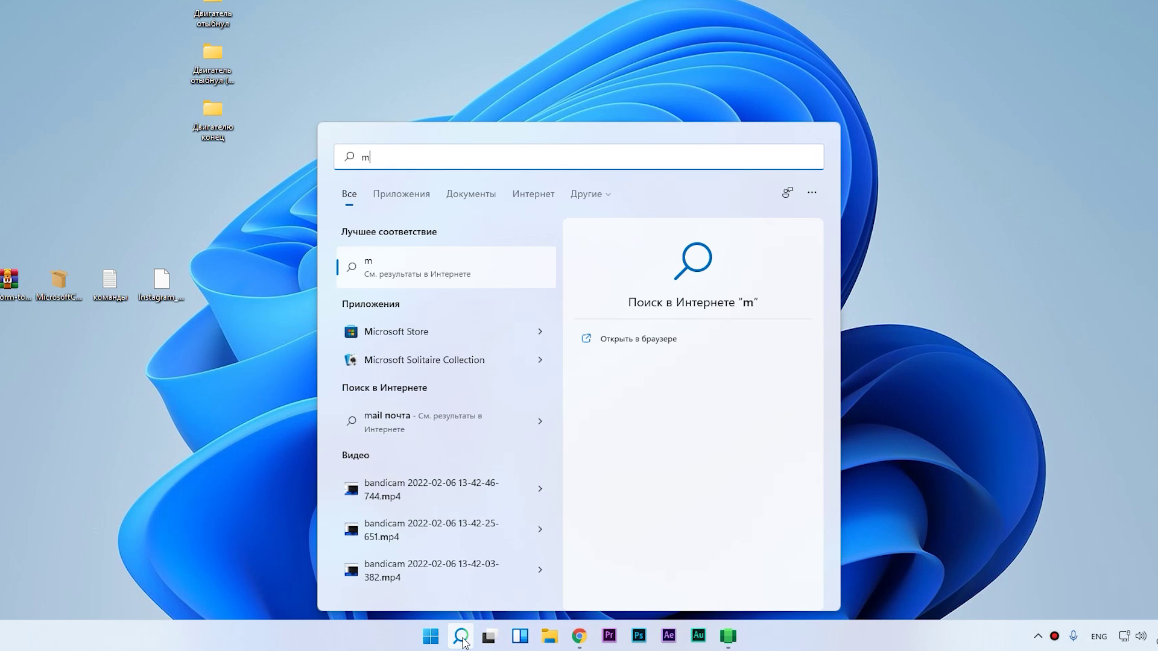
left_click(384, 339)
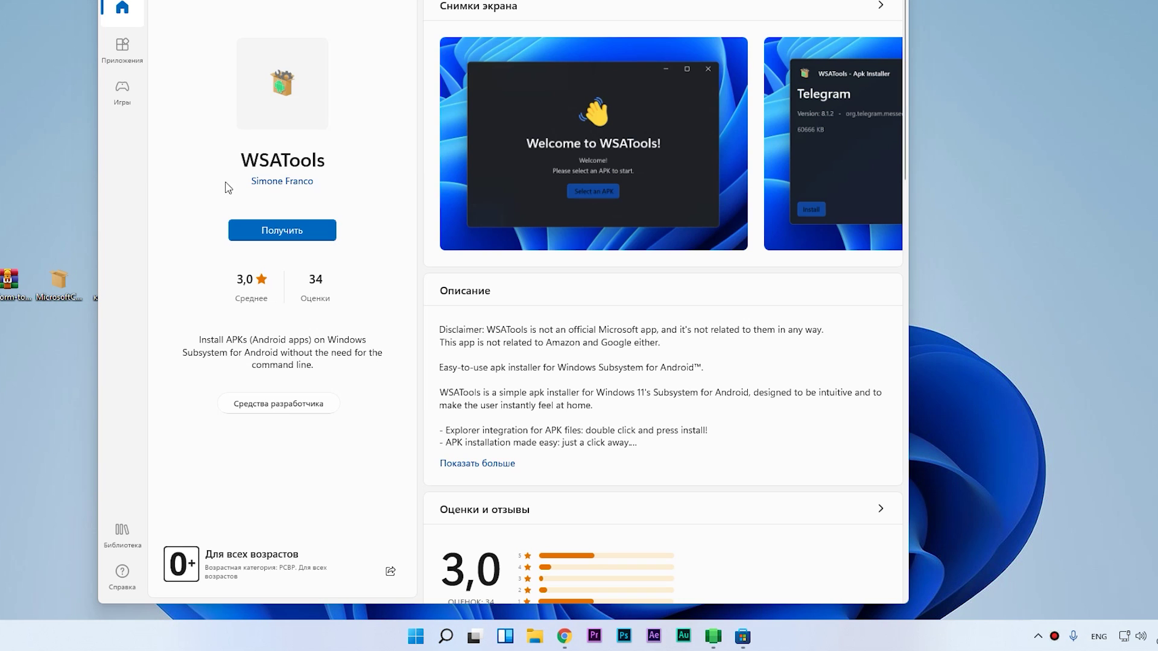
left_click(281, 228)
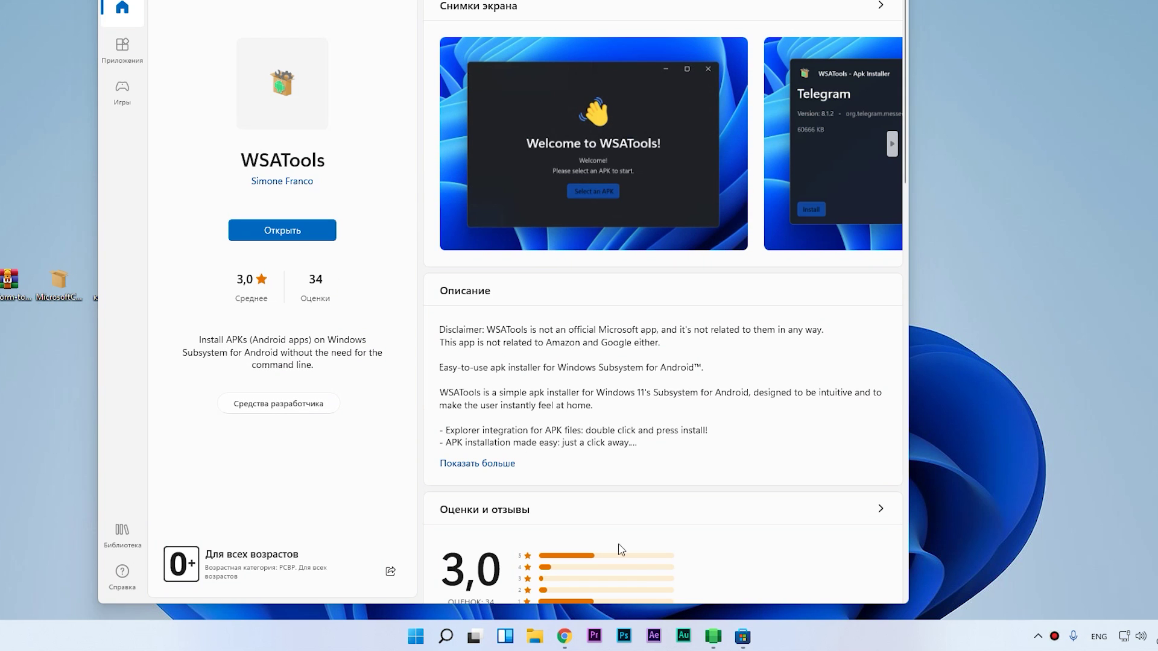
- Bring up the Windows Subsystem for Android settings, put them away, and launch WSATools from its store page
left_click(715, 641)
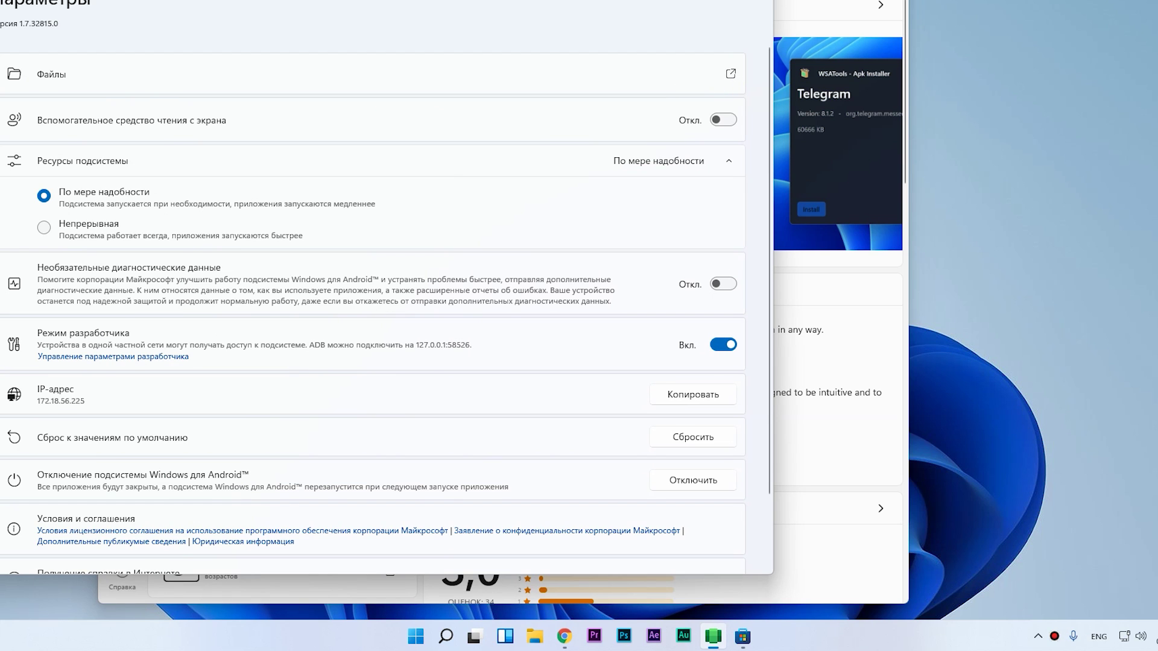
key("alt+F4")
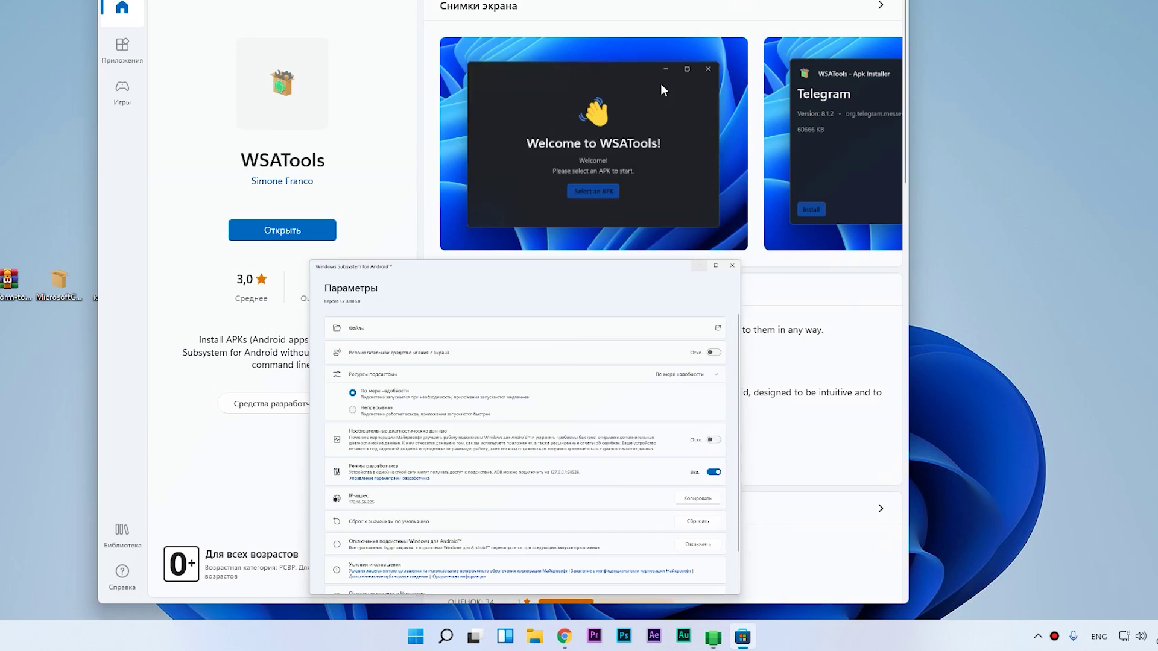
left_click(281, 231)
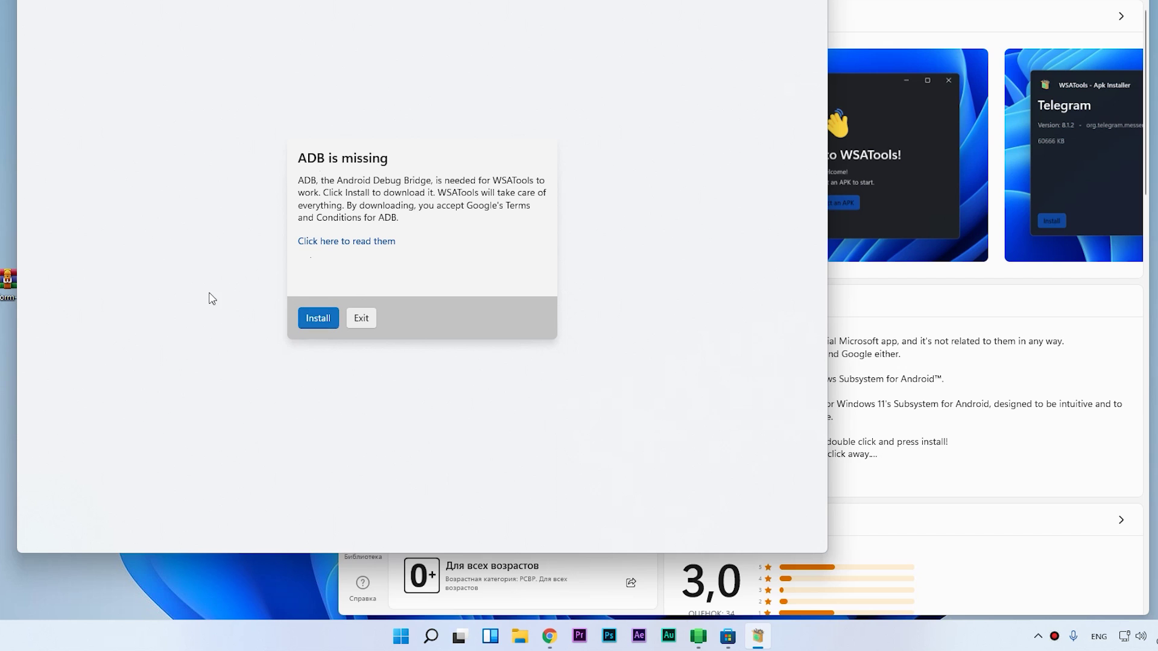
- Create a new folder named adb in the root of drive C in File Explorer
key("super+e")
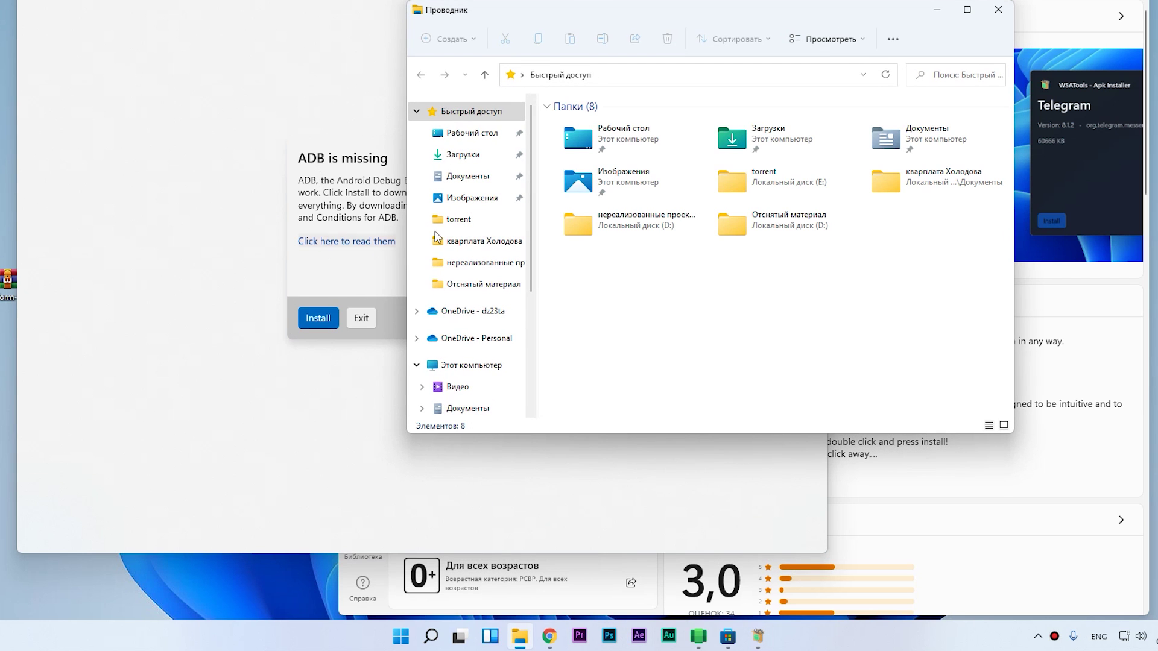
left_click(467, 365)
double_click(601, 278)
right_click(581, 329)
mouse_move(628, 424)
left_click(869, 425)
type("a")
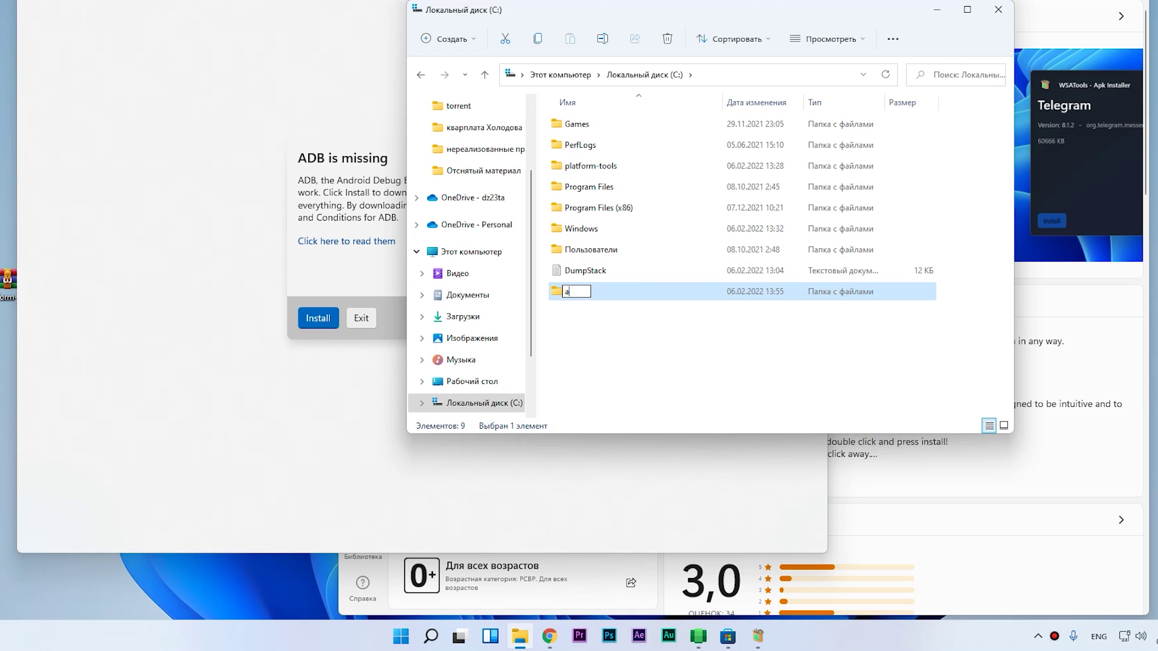
type("db")
- Download ADB through WSATools and install it into the adb folder on drive C
left_click(318, 318)
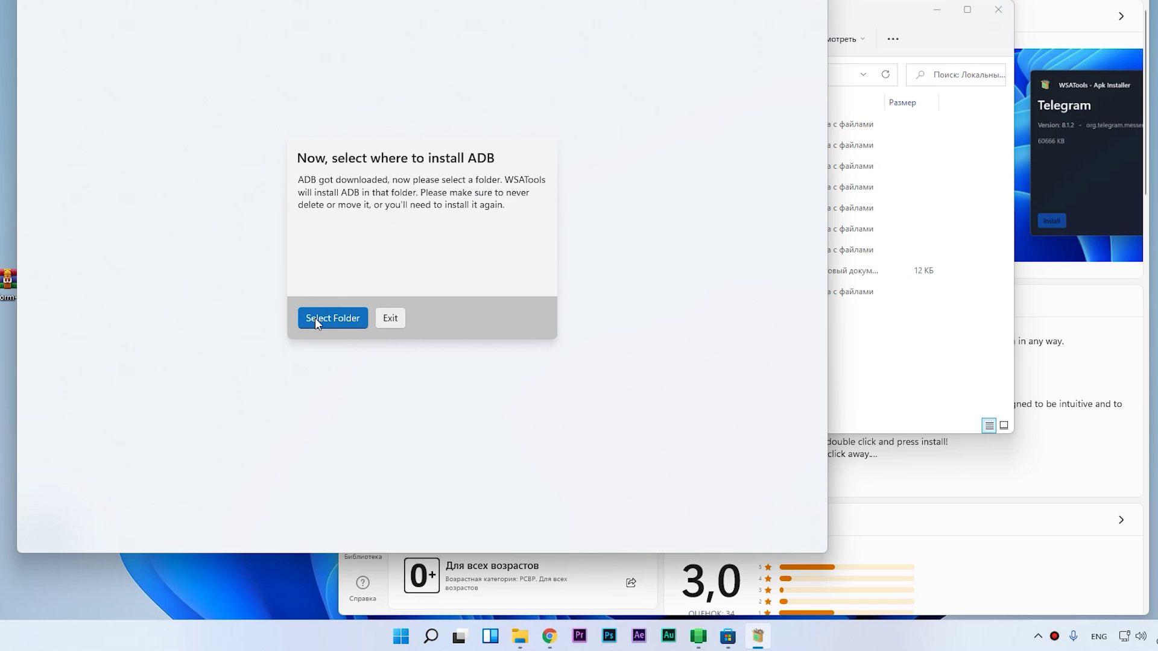
left_click(331, 320)
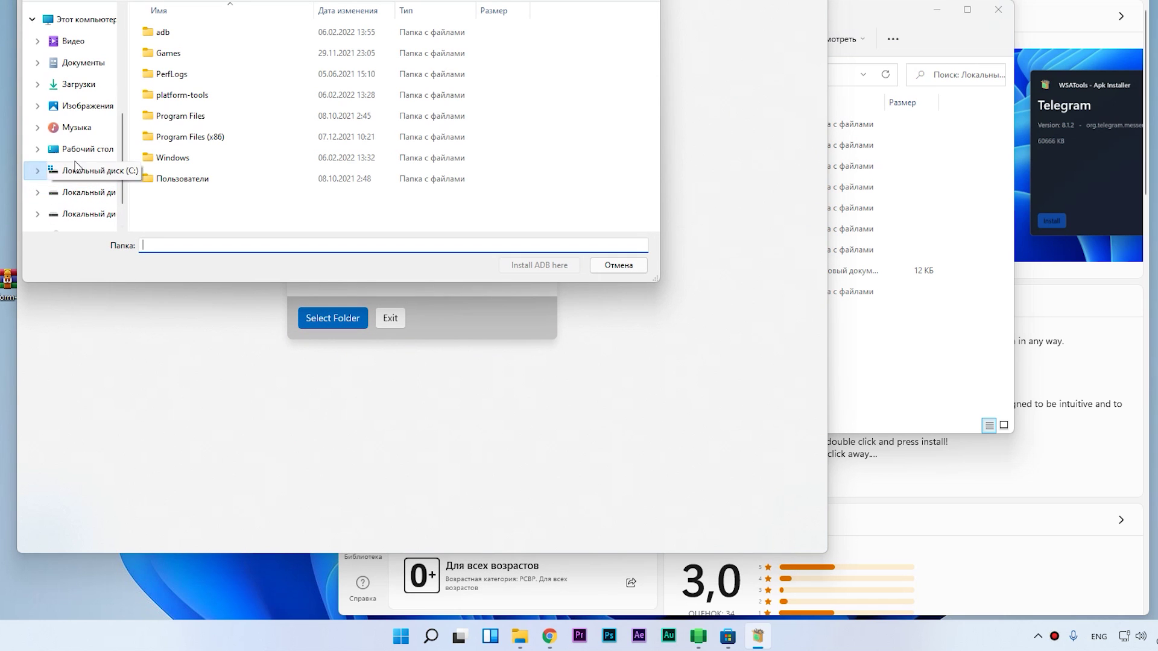
left_click(85, 19)
double_click(220, 135)
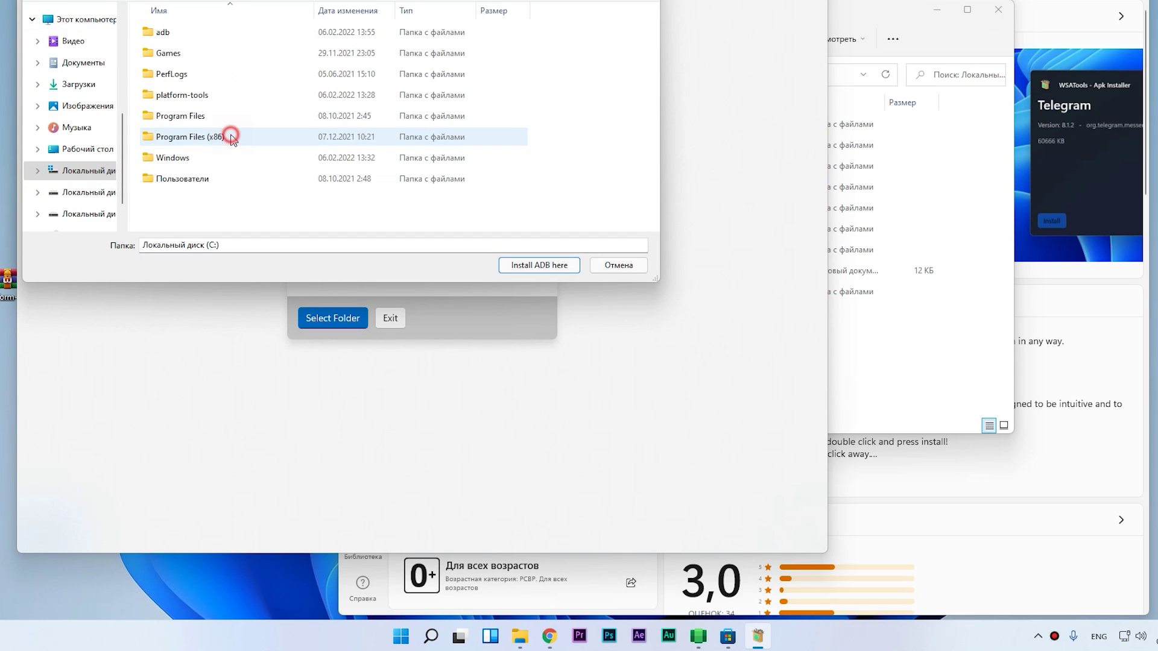
left_click(161, 34)
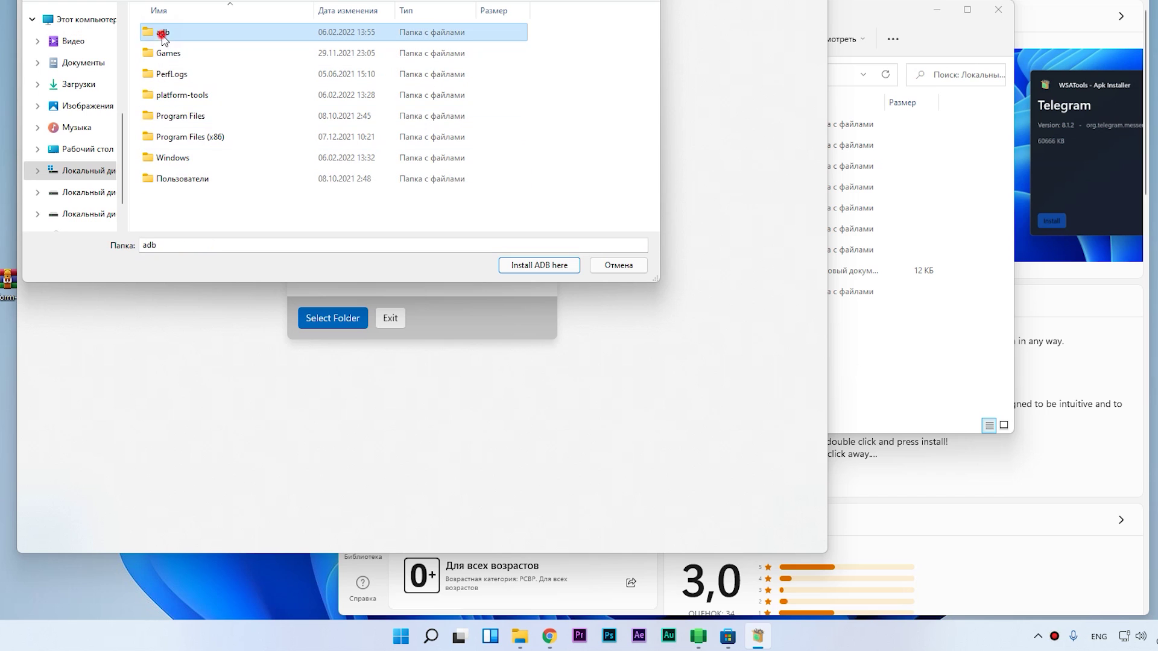
left_click(537, 265)
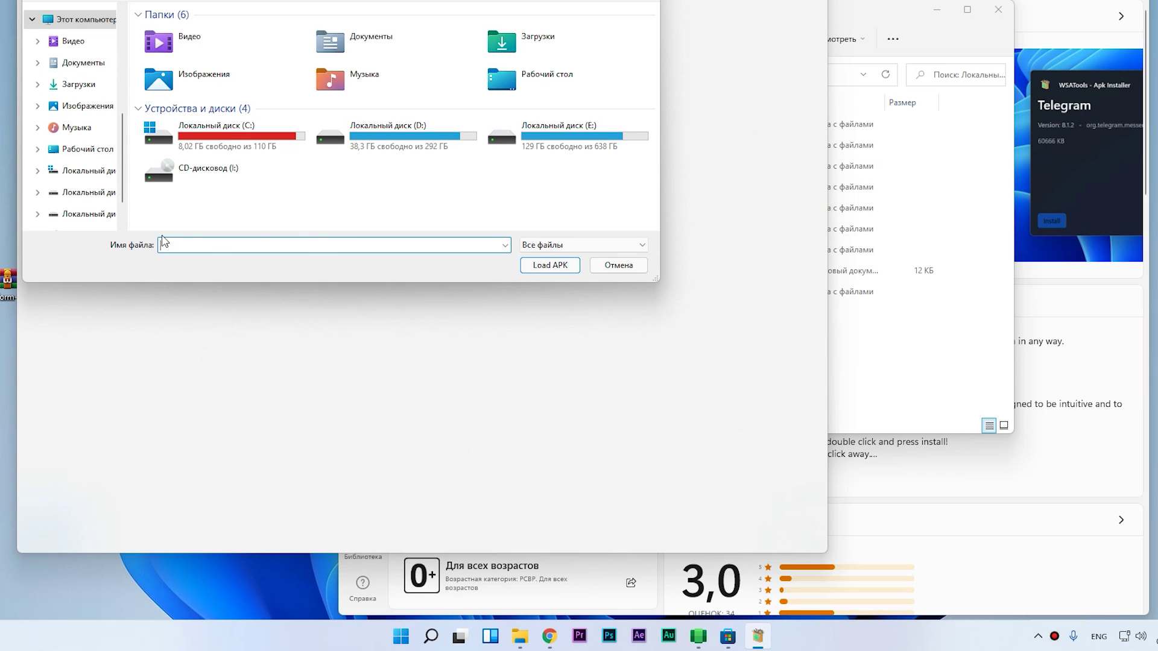
- Load the VK music video messenger_v7.11_apkpure.com package from the desktop into WSATools and install it
scroll(76, 91, "up", 3)
scroll(78, 84, "up", 3)
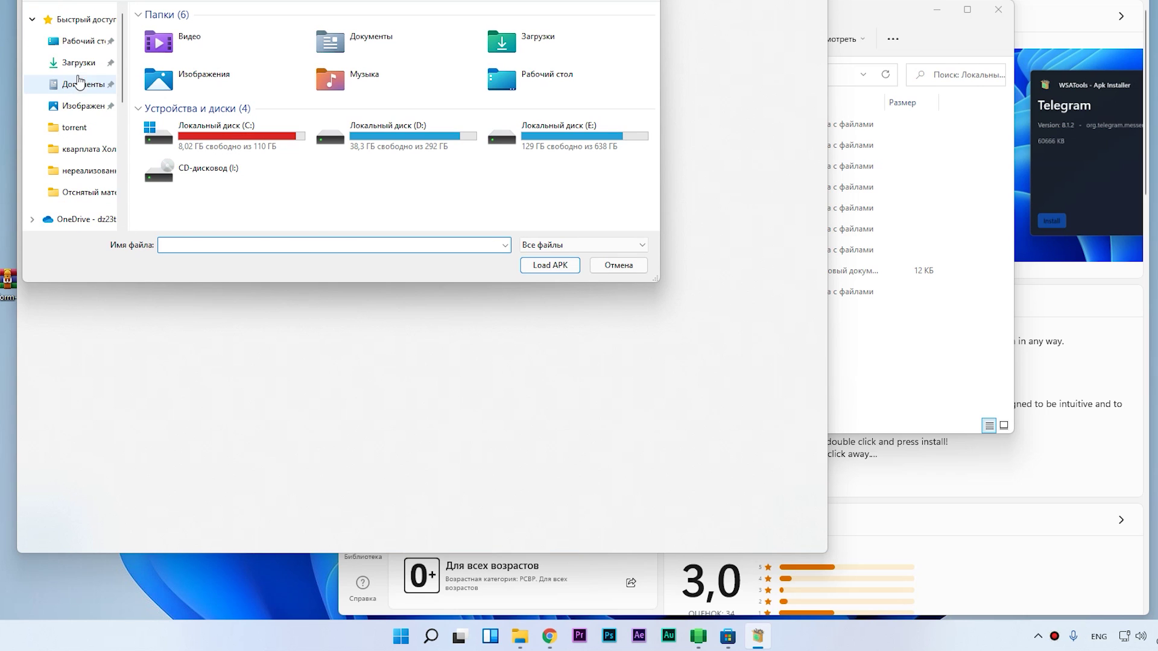
left_click(67, 40)
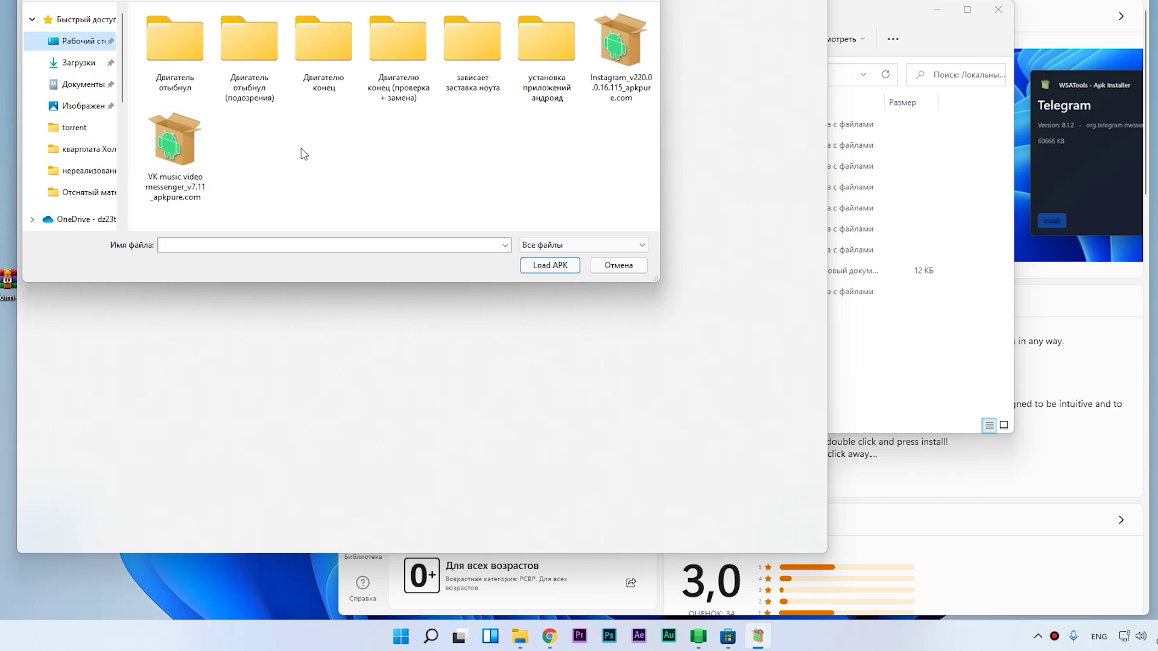
left_click(165, 149)
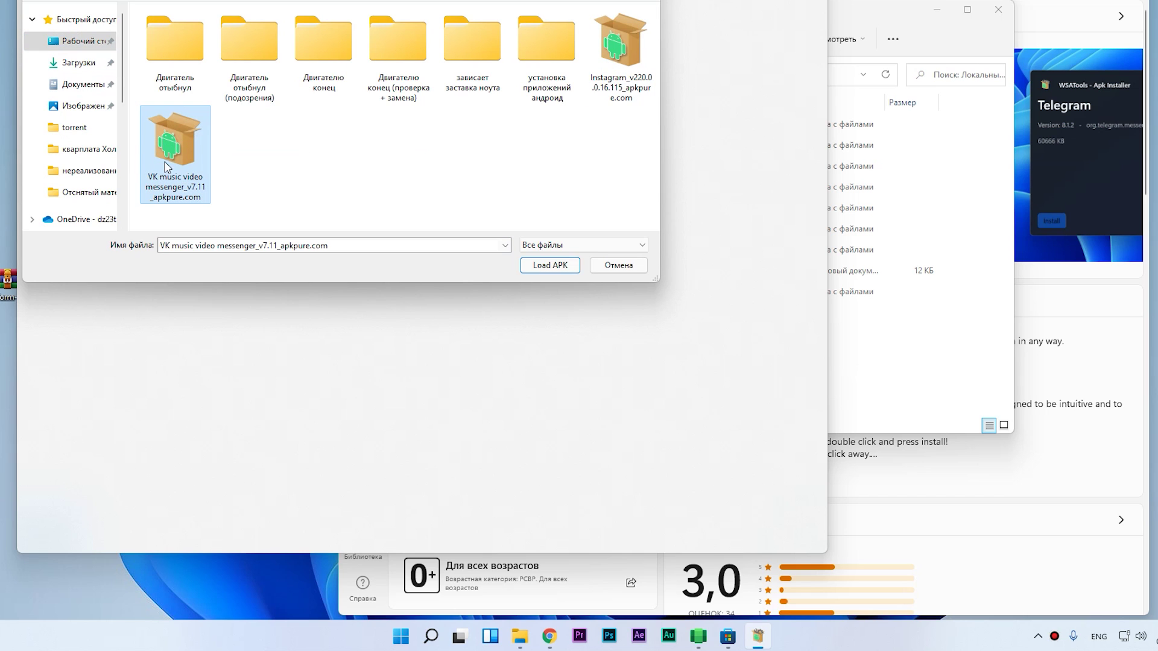
left_click(542, 266)
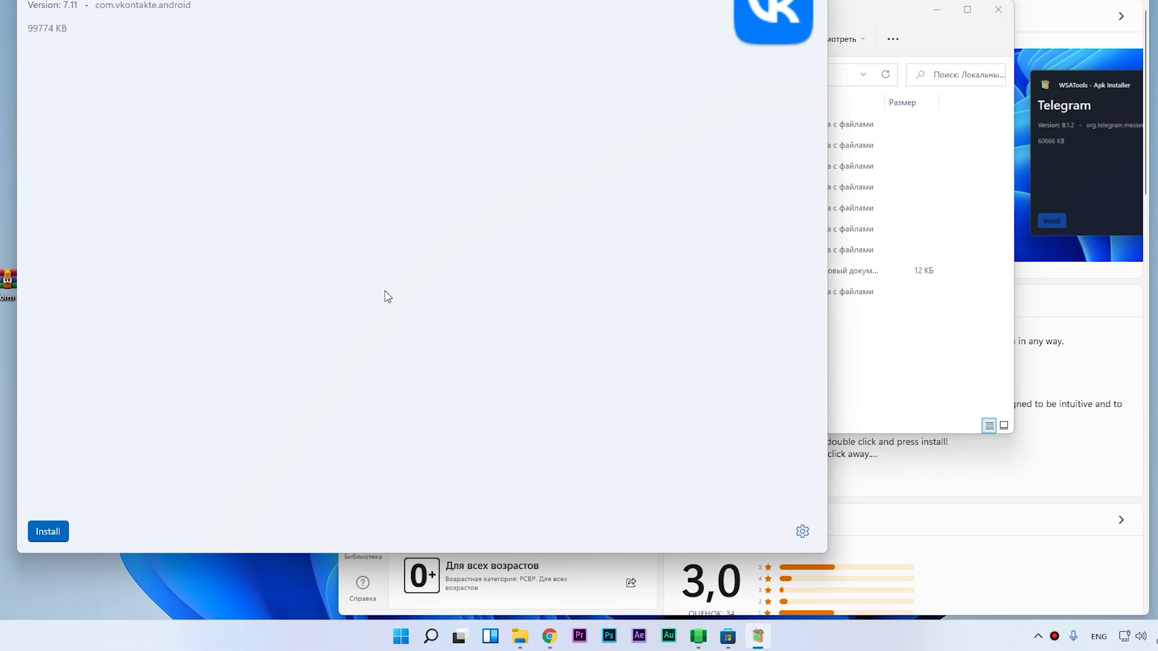
left_click(49, 531)
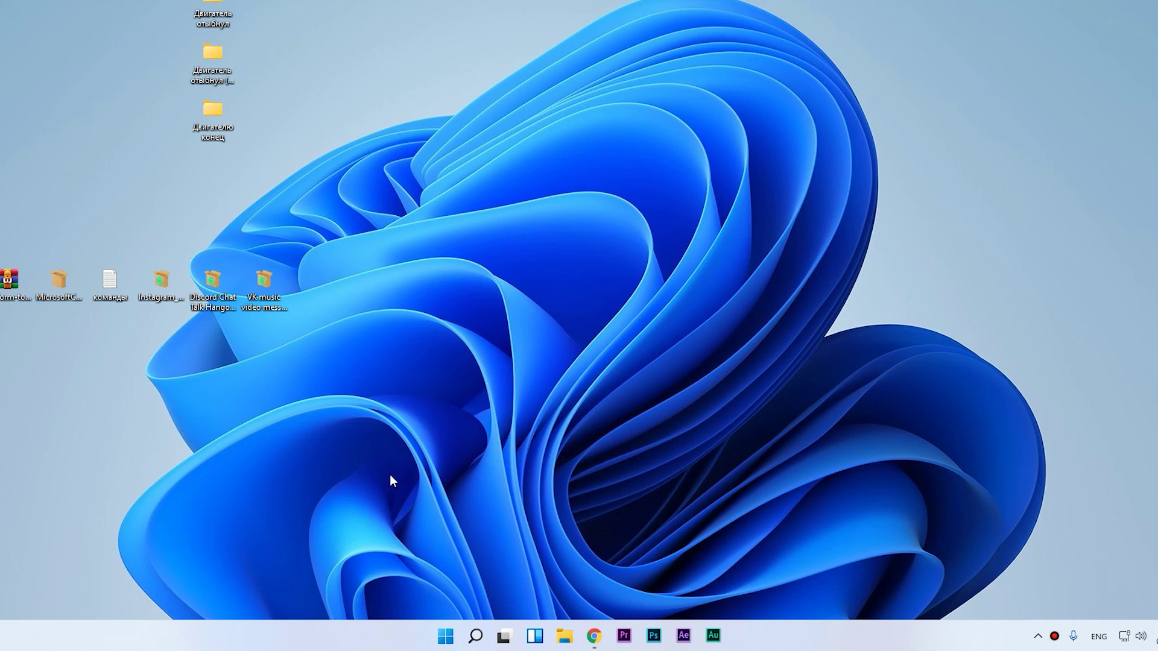
- Search Windows for "отключение ко", open the Windows components list, examine the Hyper-V and virtual machine platform entries, and dismiss it without changes
left_click(475, 635)
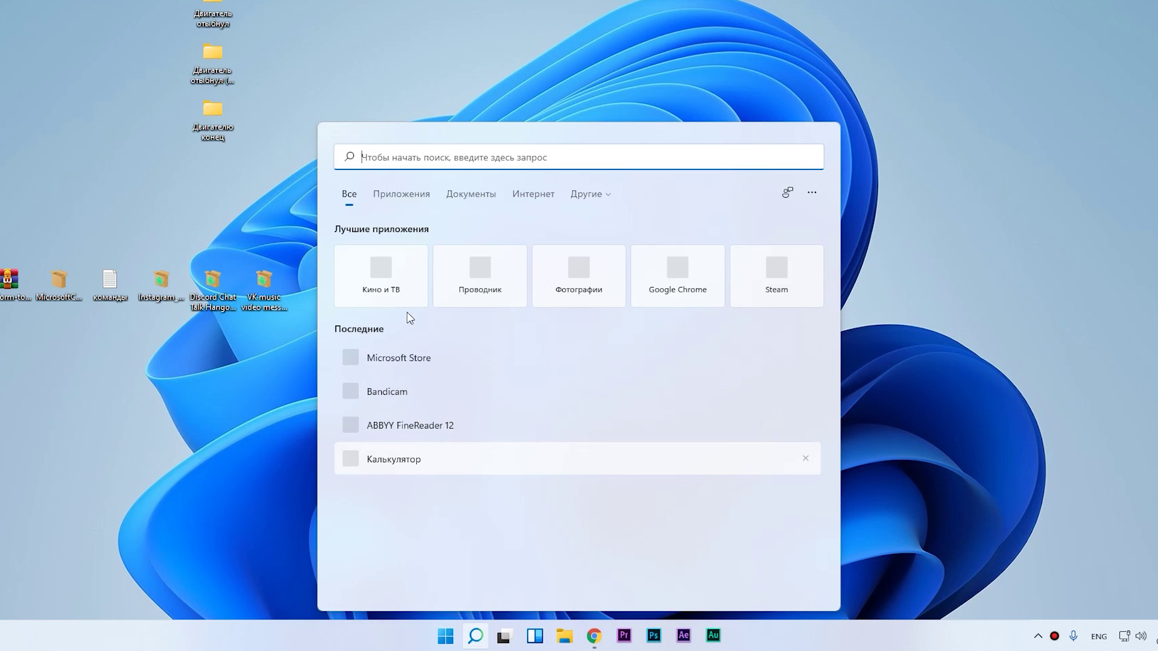
type("jn")
key("BackSpace")
key("BackSpace")
key("alt+shift")
type("отключение")
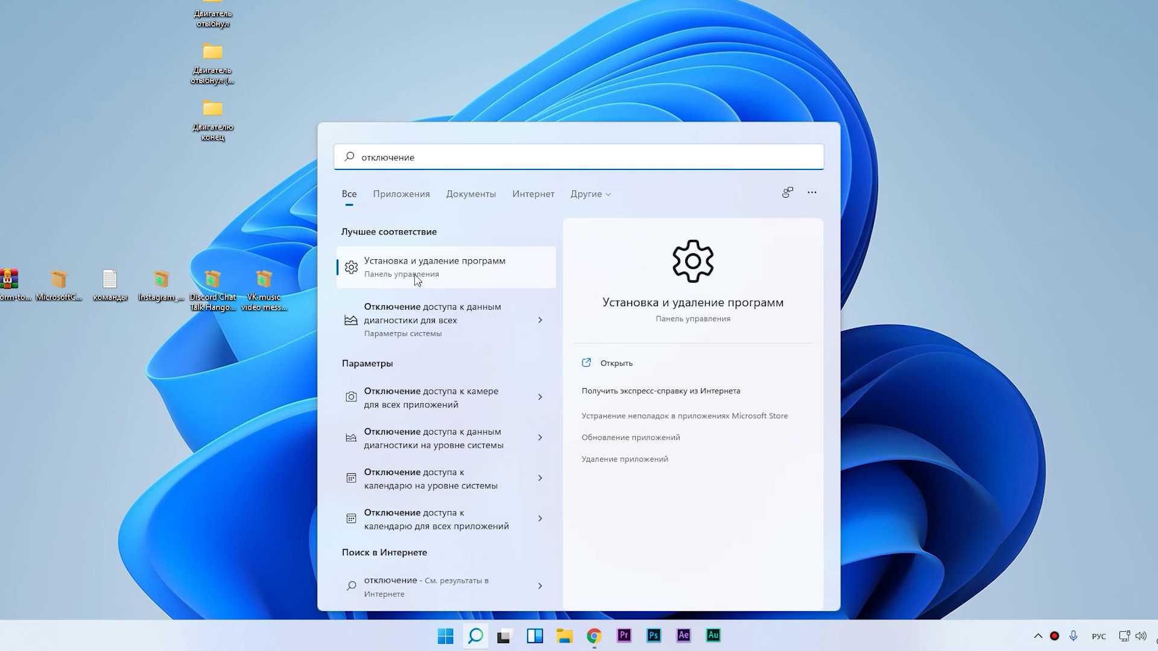
type(" комп")
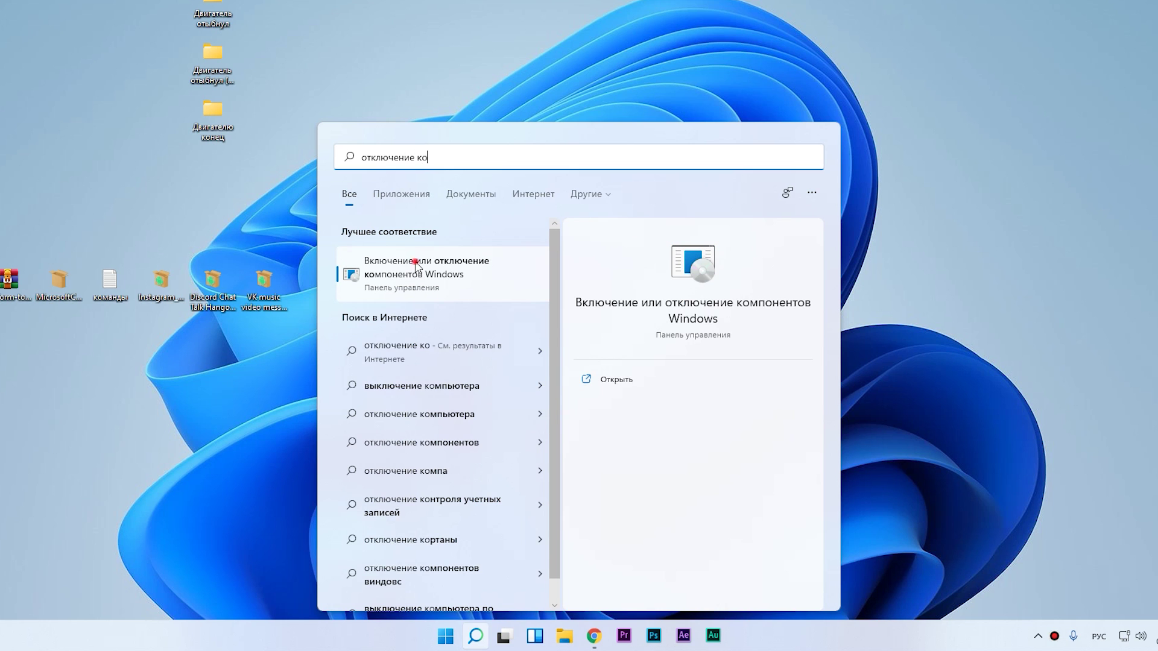
left_click(415, 268)
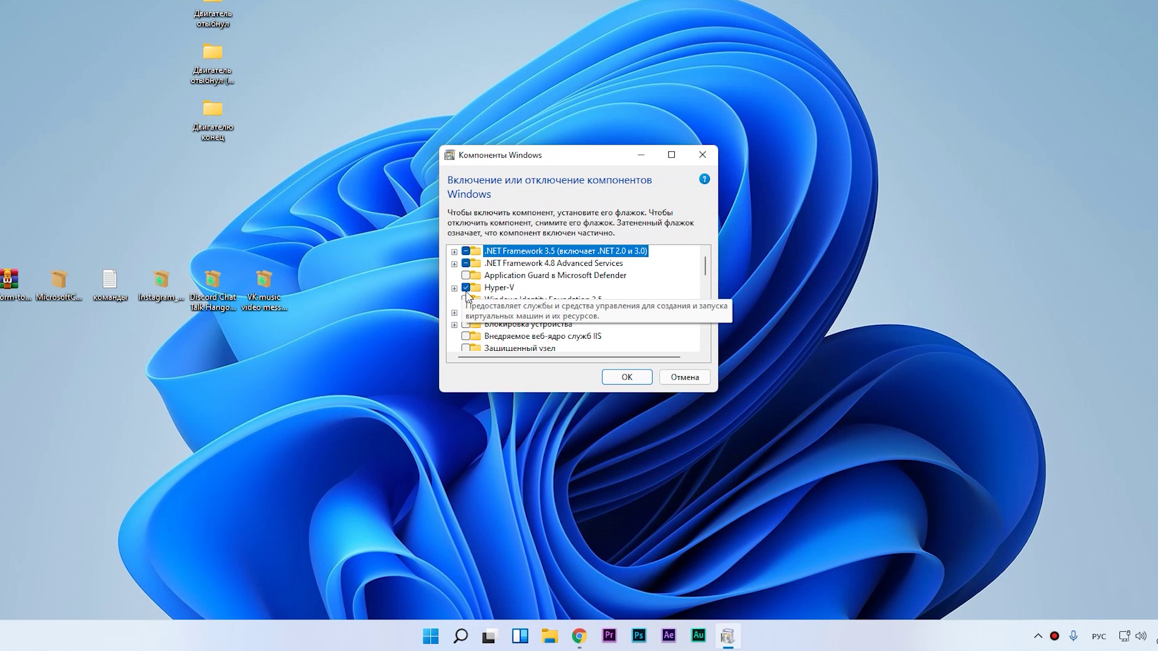
scroll(468, 288, "down", 5)
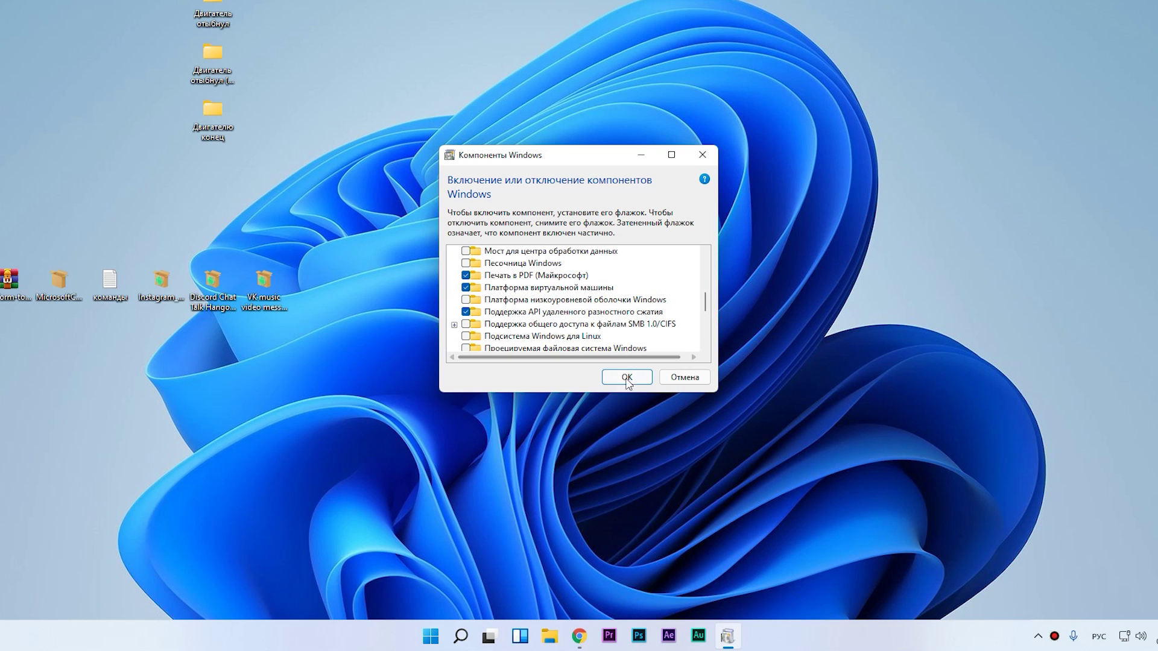
left_click(682, 378)
- Uninstall WSATools and Windows Subsystem for Android from the recommended apps
left_click(446, 637)
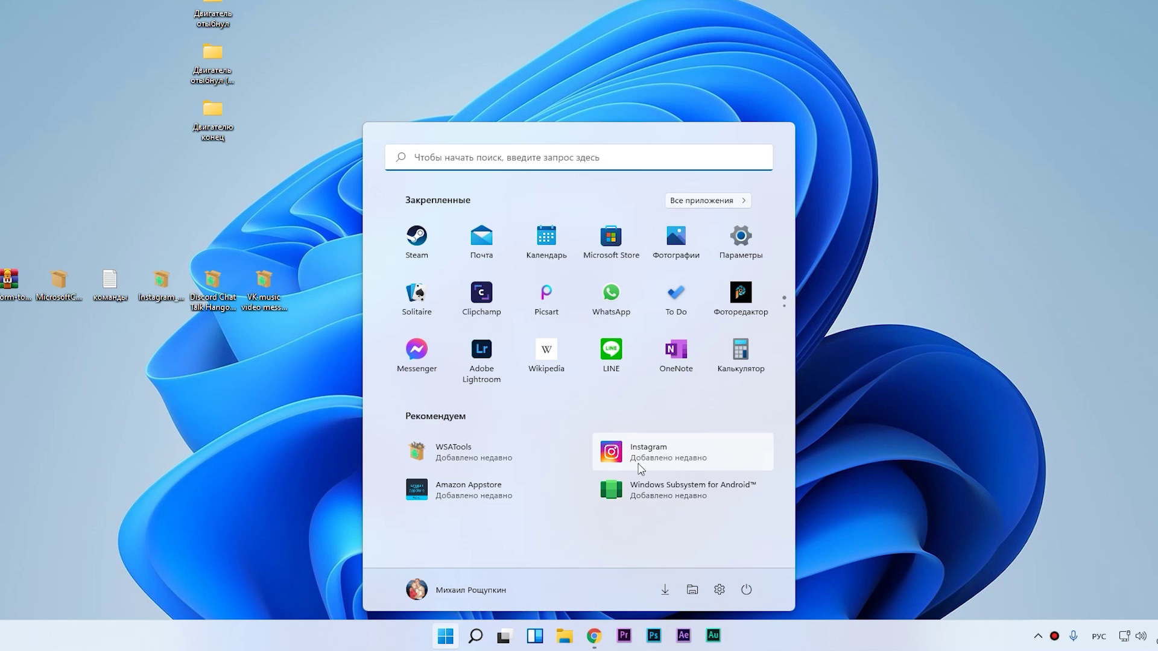
right_click(466, 460)
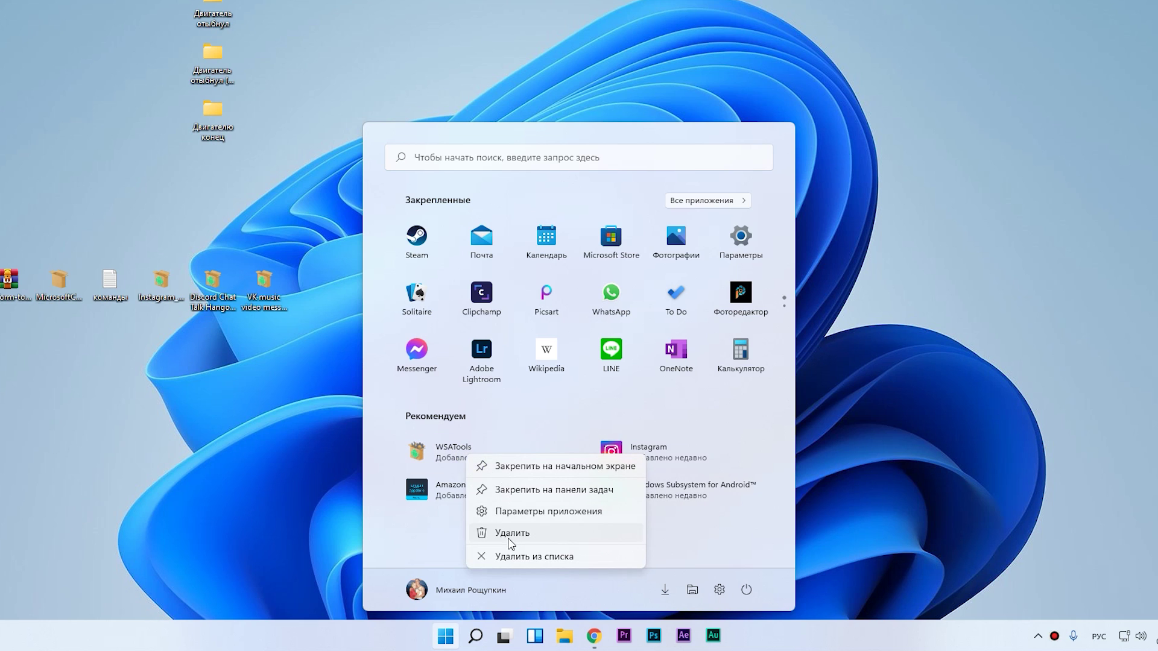
left_click(511, 533)
left_click(528, 414)
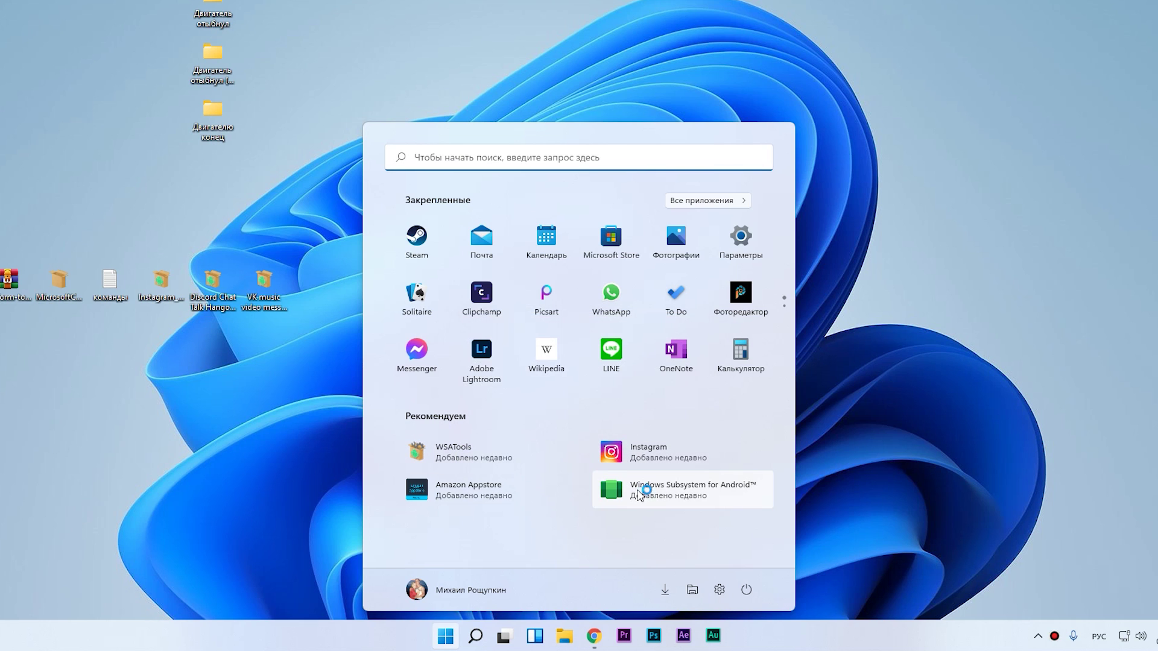
right_click(642, 488)
right_click(497, 489)
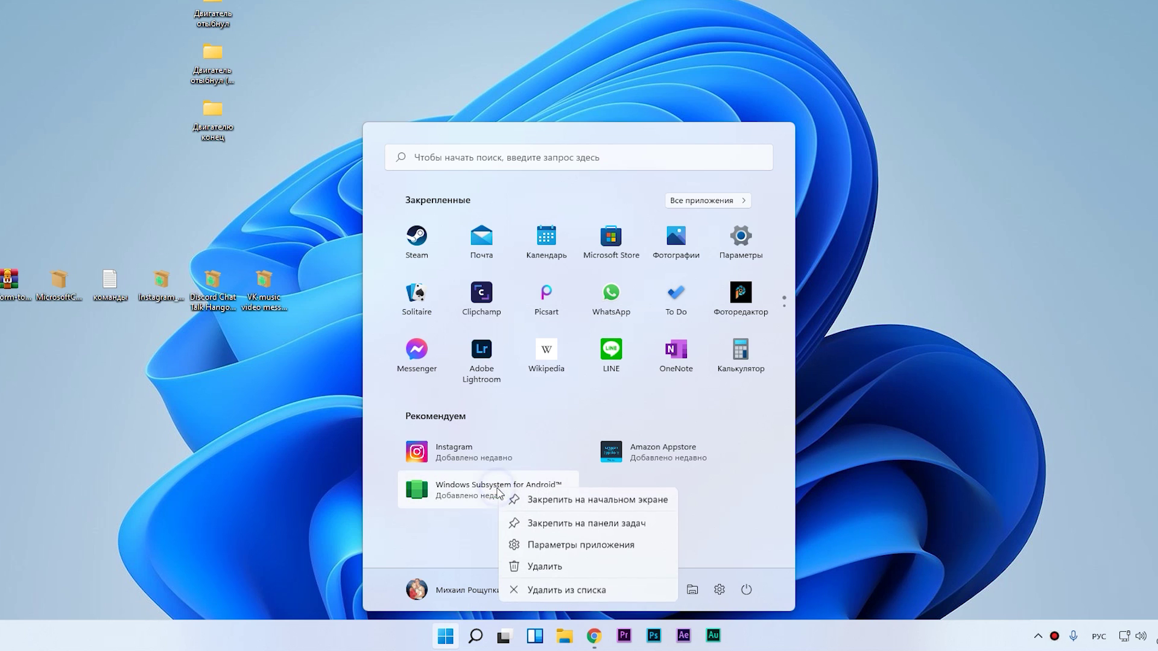
left_click(539, 565)
left_click(512, 410)
- Turn on developer mode in the Windows privacy and security settings for developers
key("super")
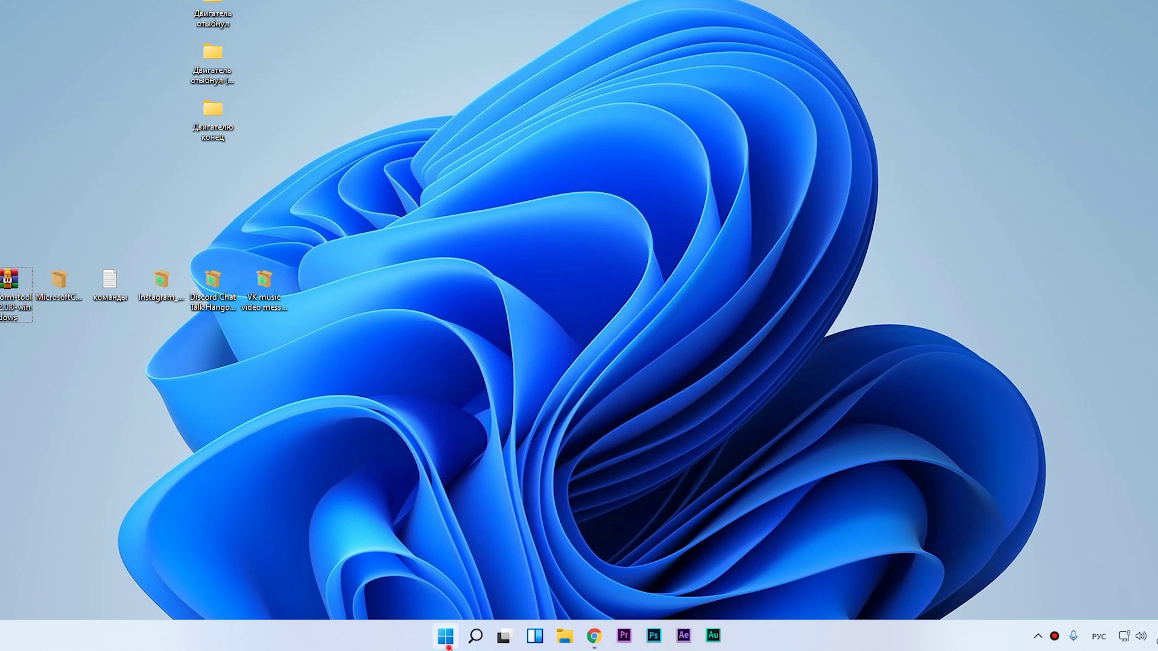
left_click(719, 590)
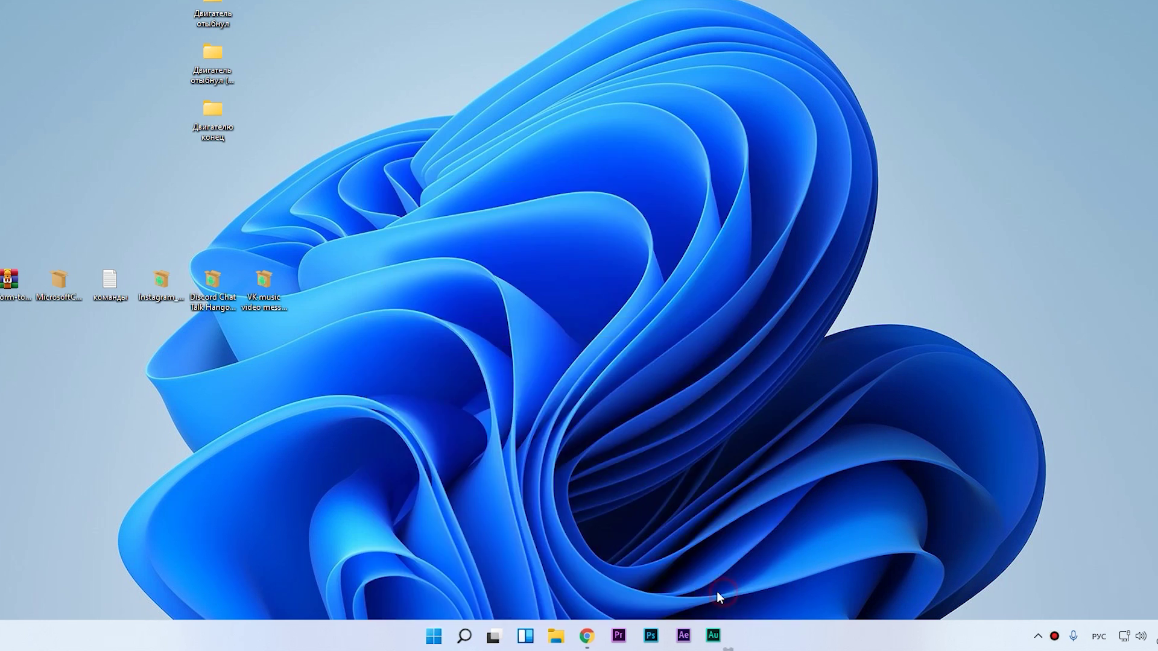
left_click(352, 377)
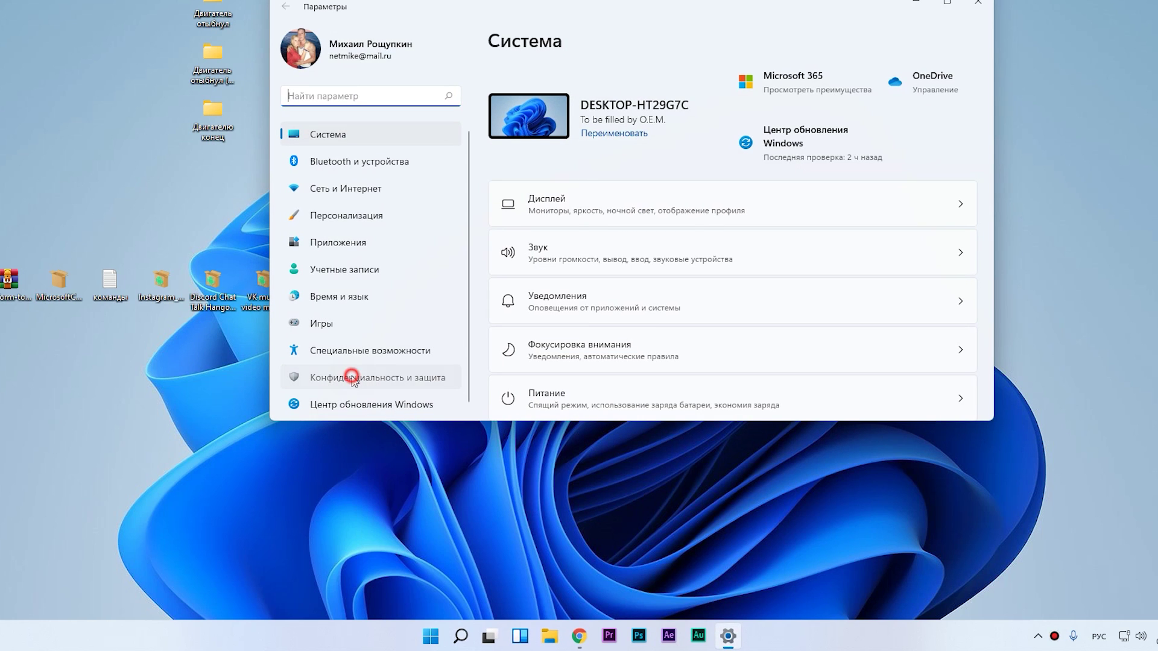
left_click(777, 215)
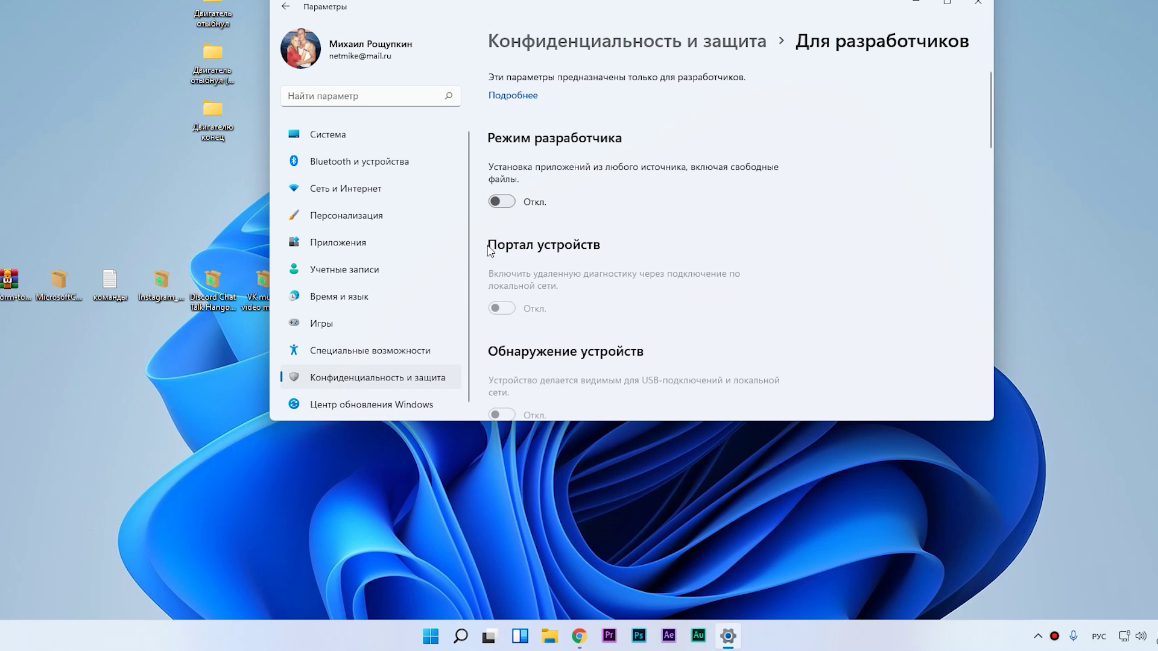
left_click(502, 204)
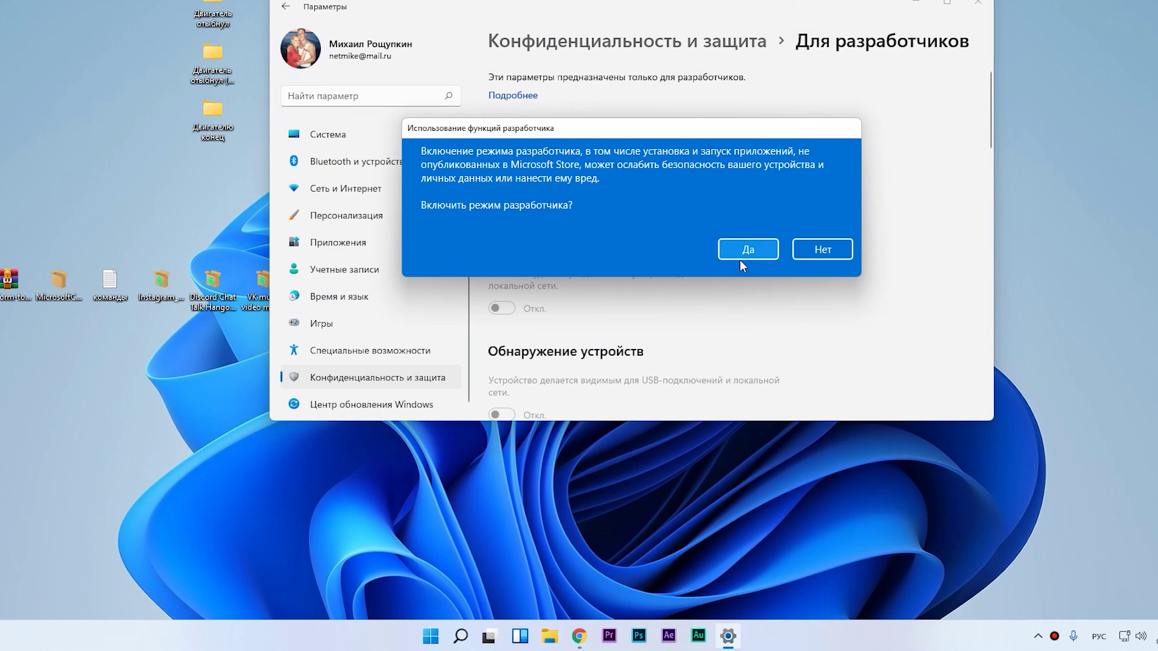
left_click(748, 250)
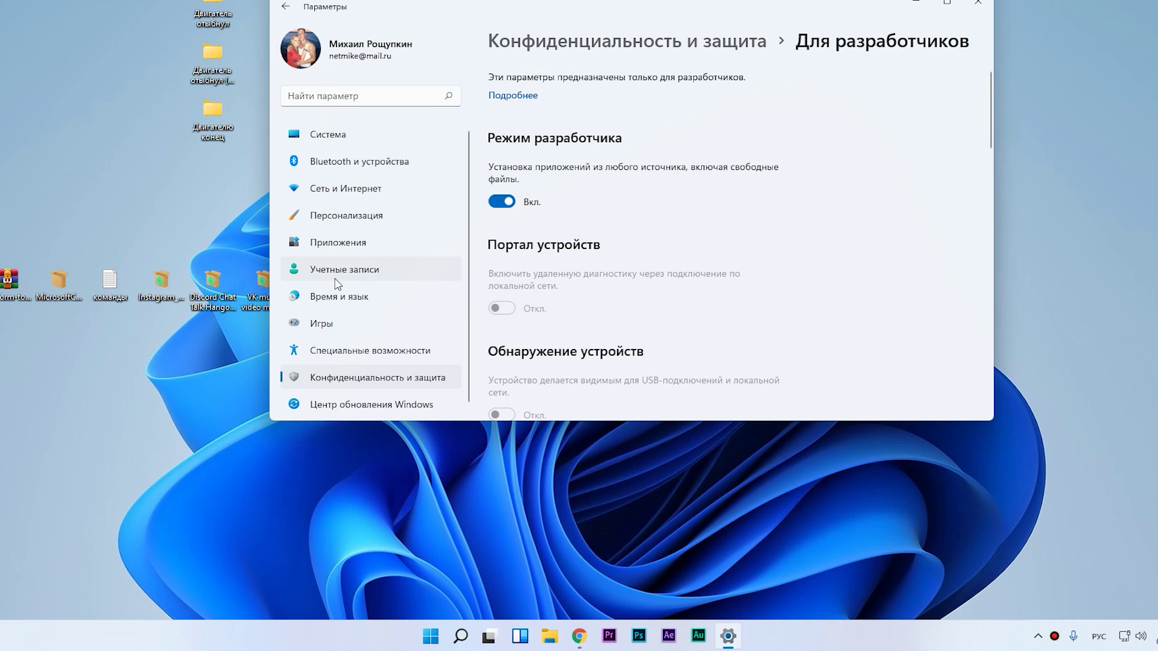
scroll(579, 211, "down", 4)
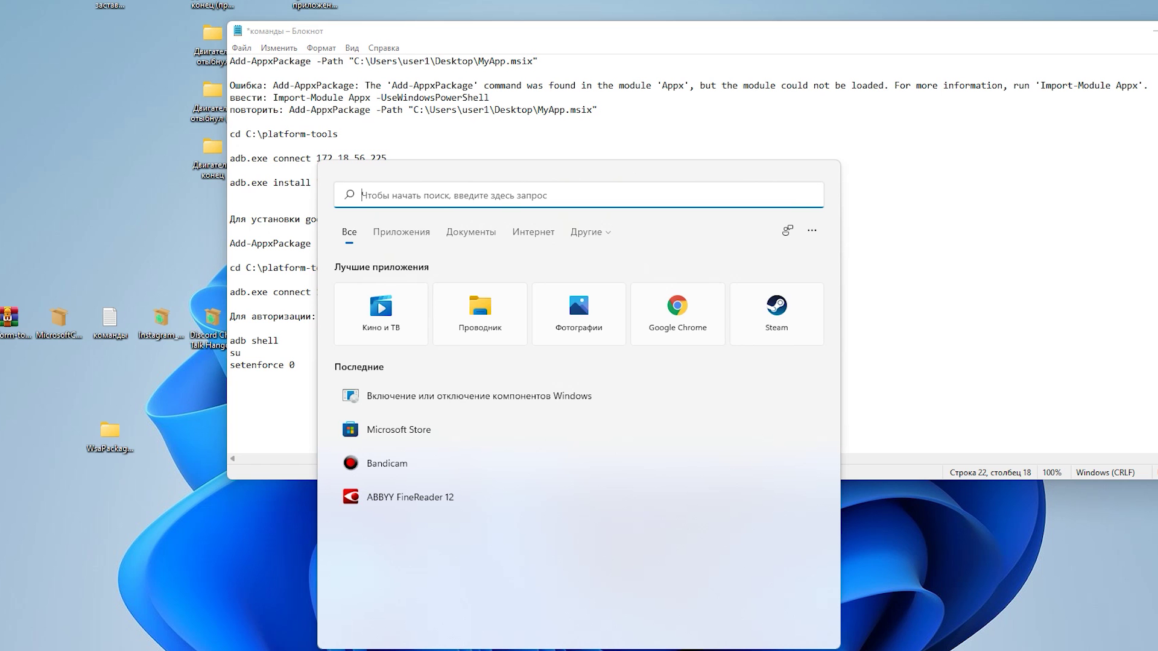
- Search for "power" and launch Windows PowerShell as administrator
type("power")
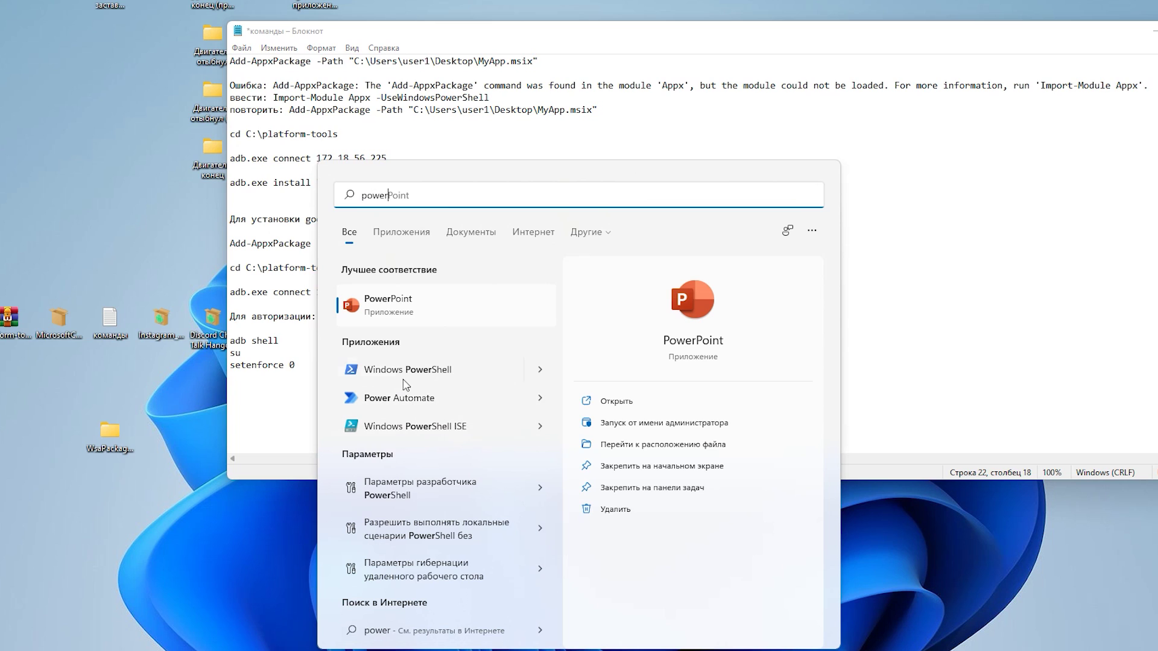
right_click(401, 371)
left_click(422, 393)
- Open the WsaPackage_1.7.32815.0_x64_Release-Nightly folder on the desktop and copy the full path of its AppxManifest file
left_click(232, 243)
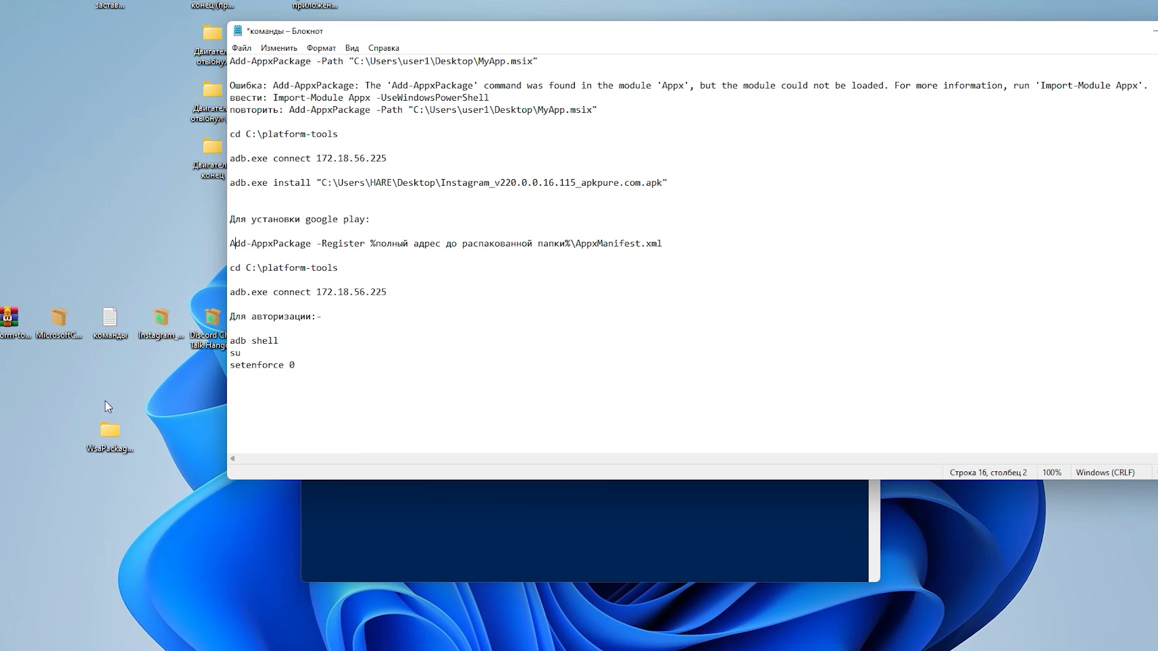
left_click(106, 431)
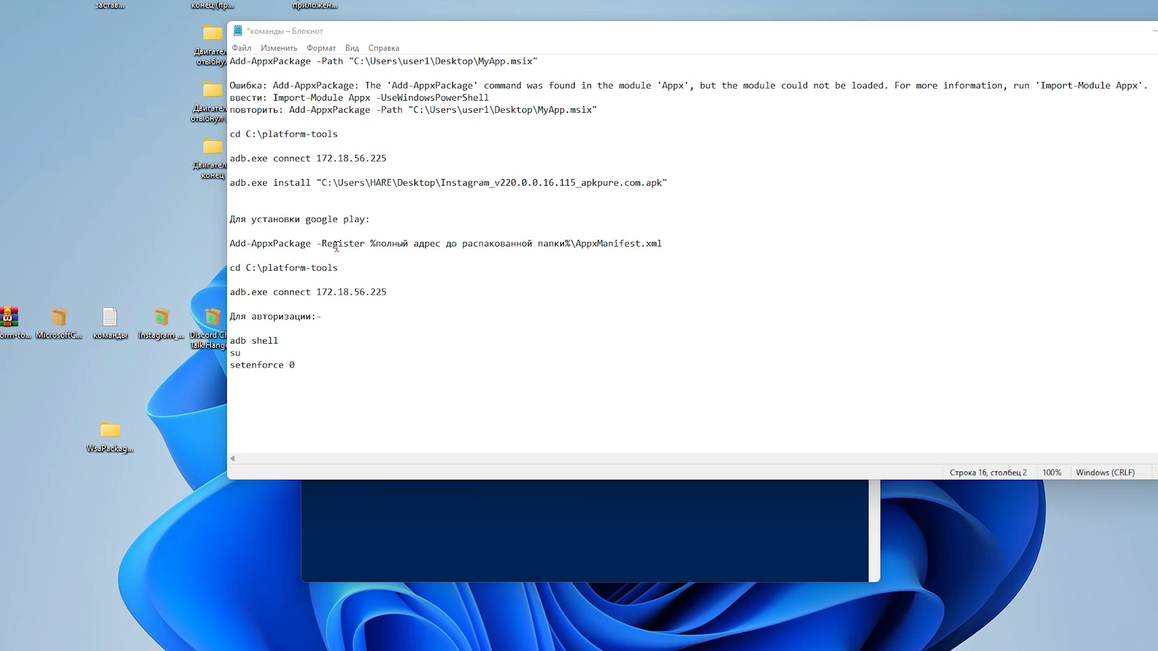
left_click_drag(634, 41, 685, 121)
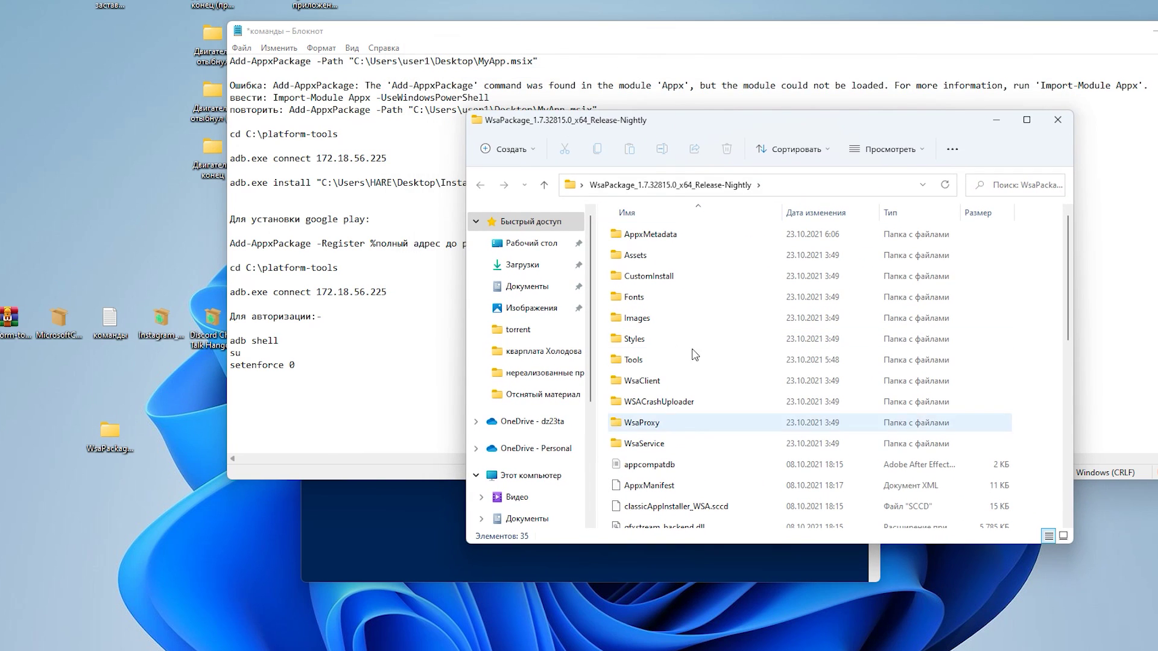
key("alt+Tab")
left_click_drag(667, 240, 648, 239)
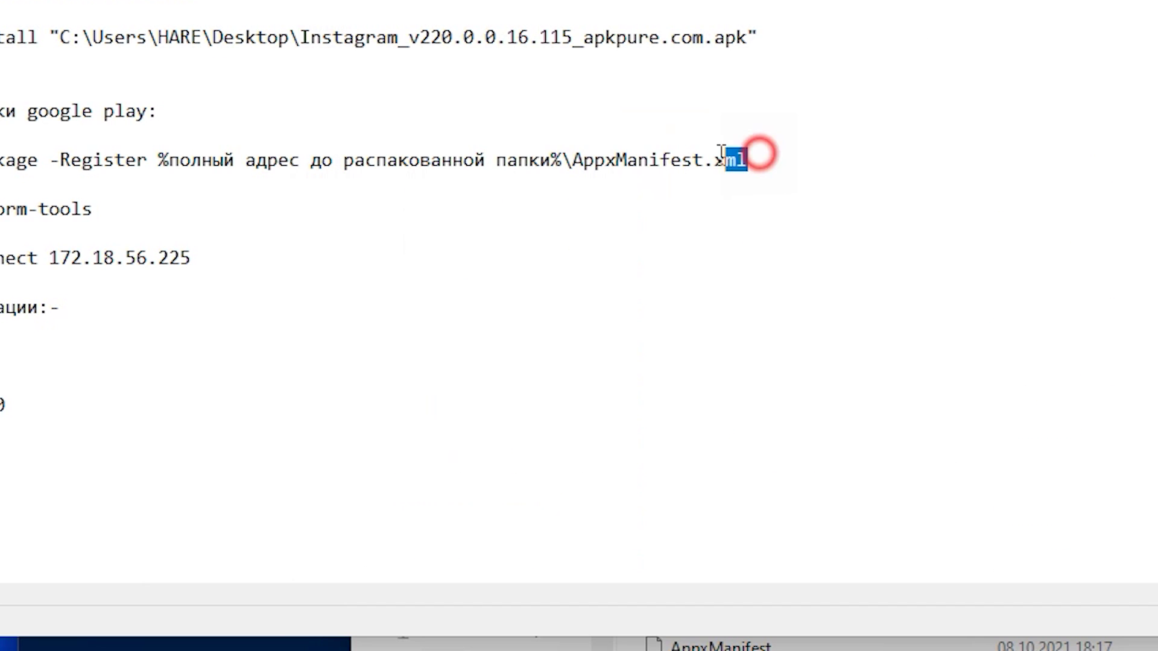
left_click_drag(722, 152, 581, 172)
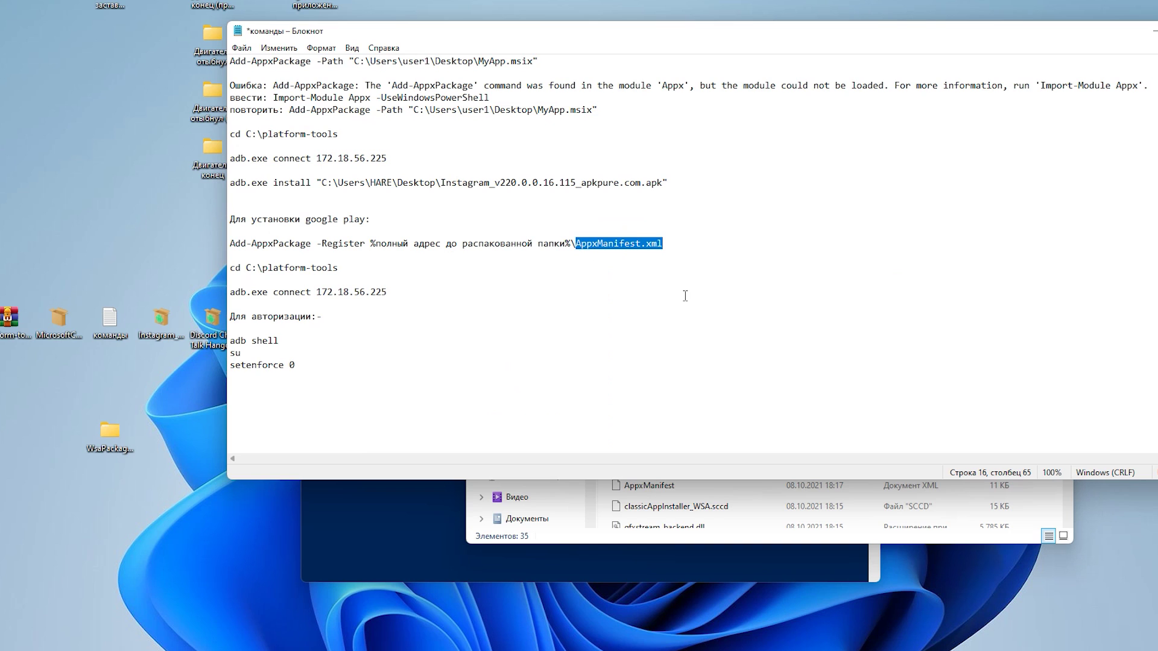
left_click(609, 483)
right_click(722, 481)
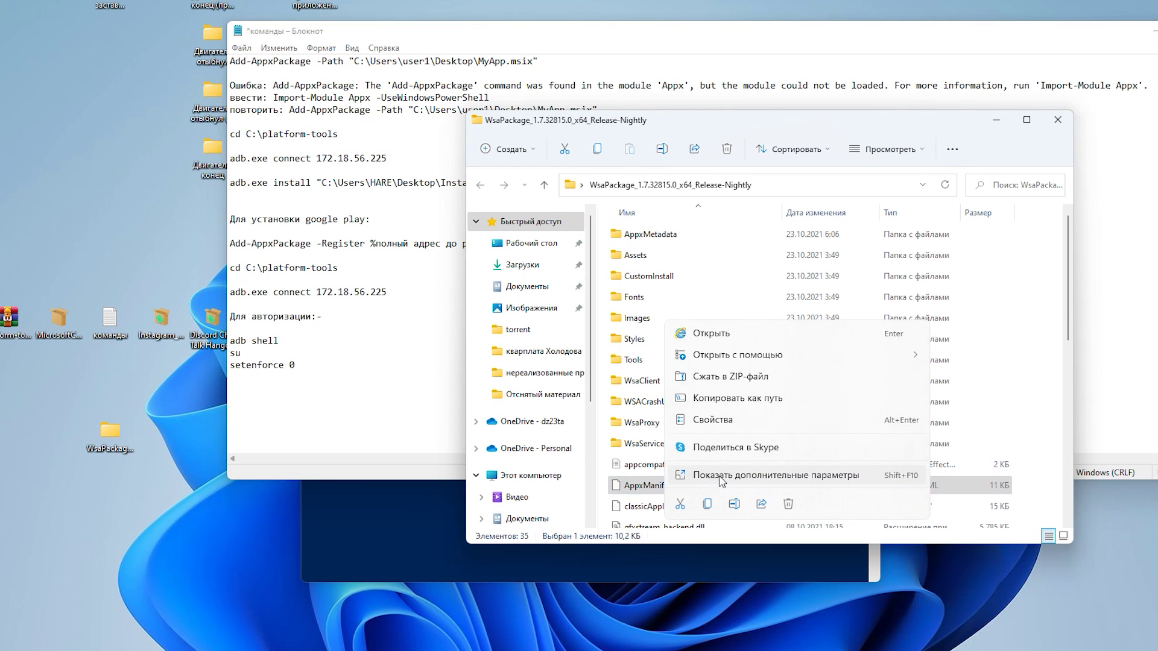
left_click(719, 481)
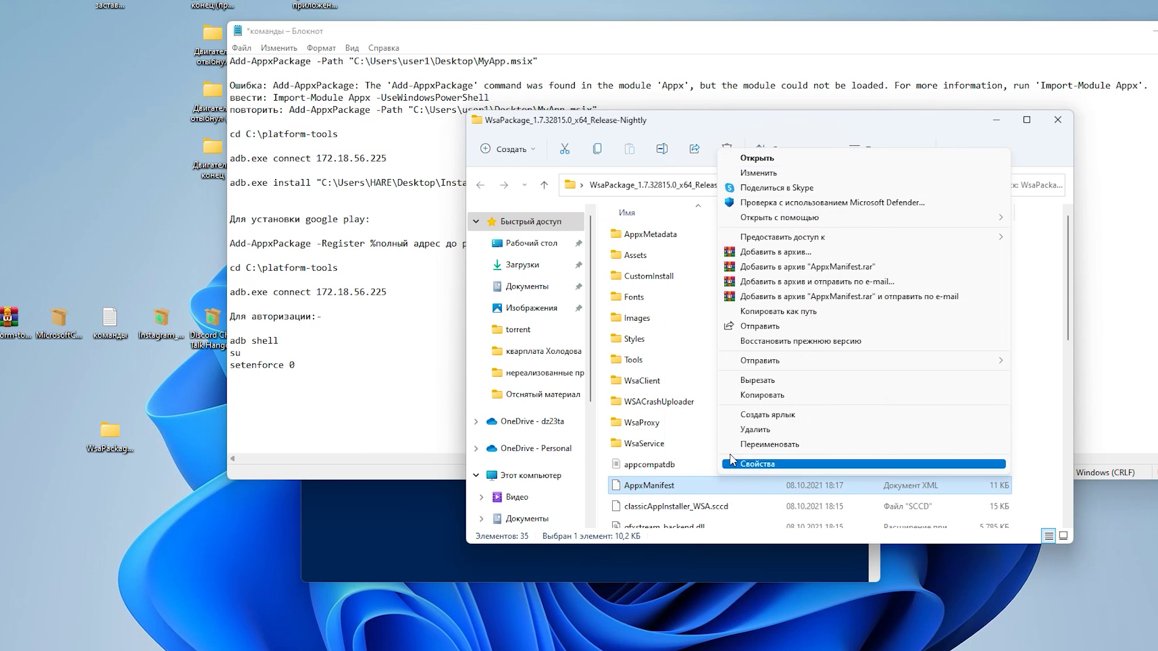
left_click(775, 318)
- Replace the placeholder path after Add-AppxPackage -Register in the Notepad commands with the copied AppxManifest.xml path in quotes
left_click(384, 243)
double_click(664, 244)
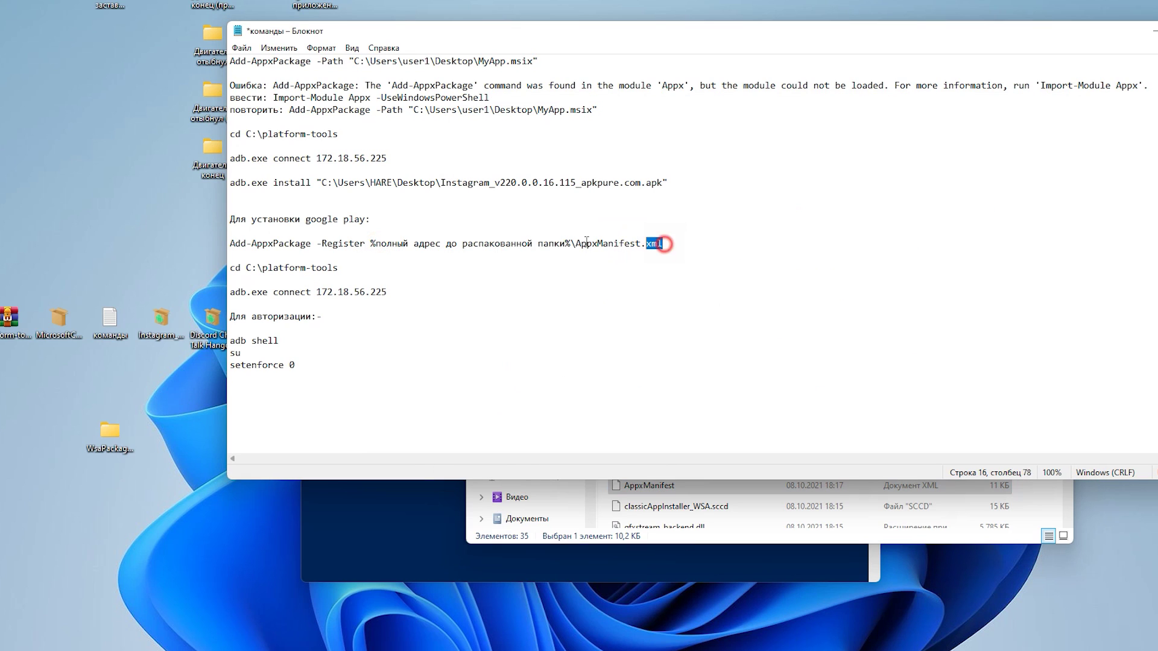
left_click_drag(664, 243, 378, 243)
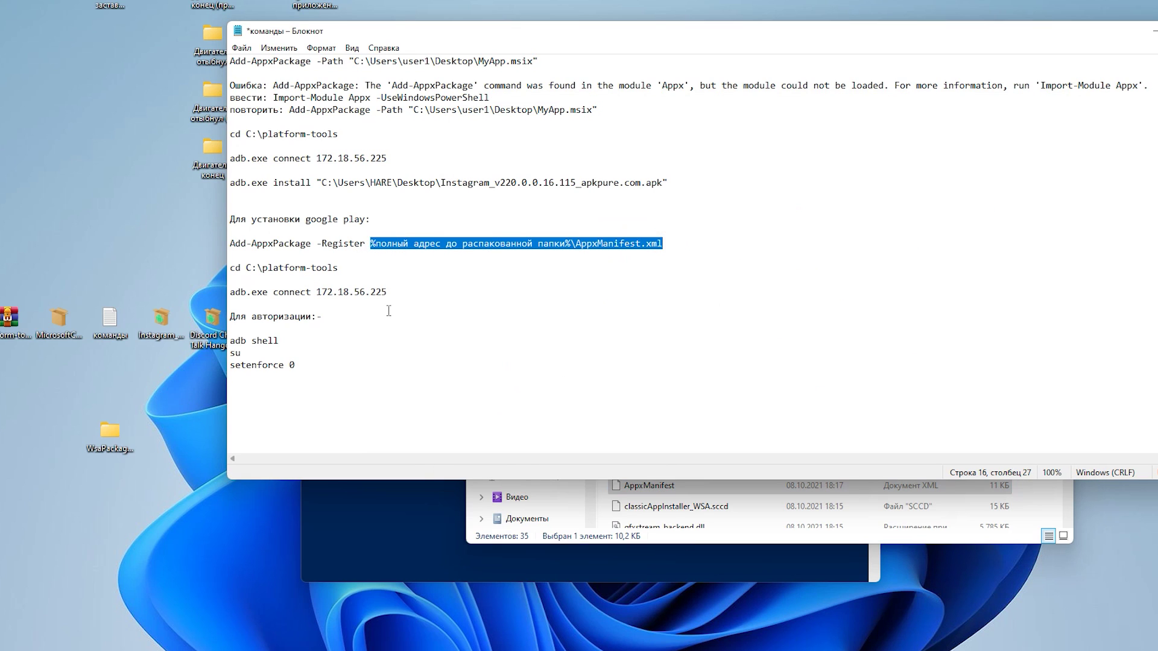
type("\"C:\\Users\\HARE\\Desktop\\WsaPackage_1.7.32815.0_x64_Release-Nightly\\AppxManifest.xml\"")
- Copy the completed Add-AppxPackage -Register command from Notepad, run it in the administrator PowerShell, and bring up the installed apps
left_click_drag(821, 244, 230, 244)
key("super+c")
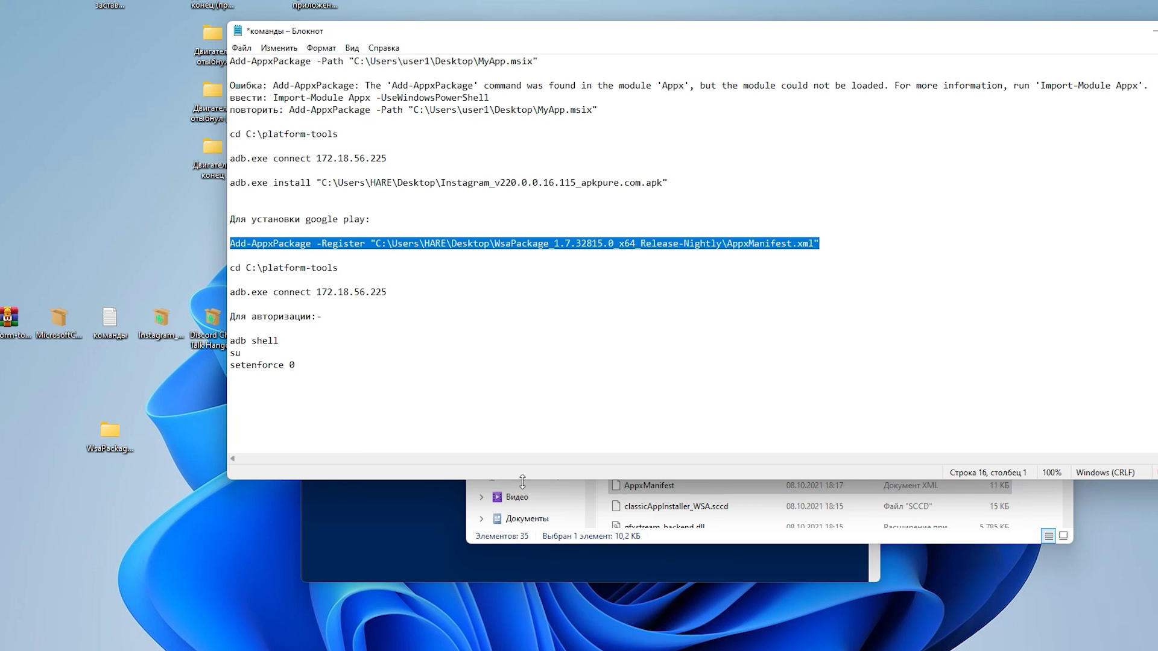
key("alt+Tab")
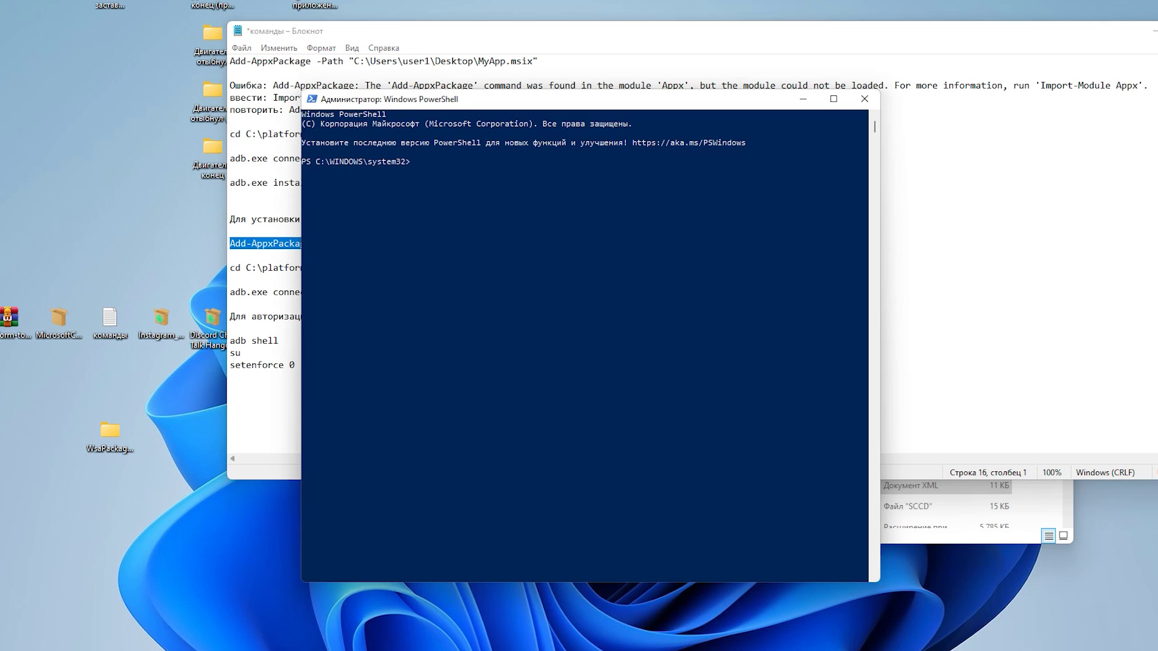
right_click(417, 165)
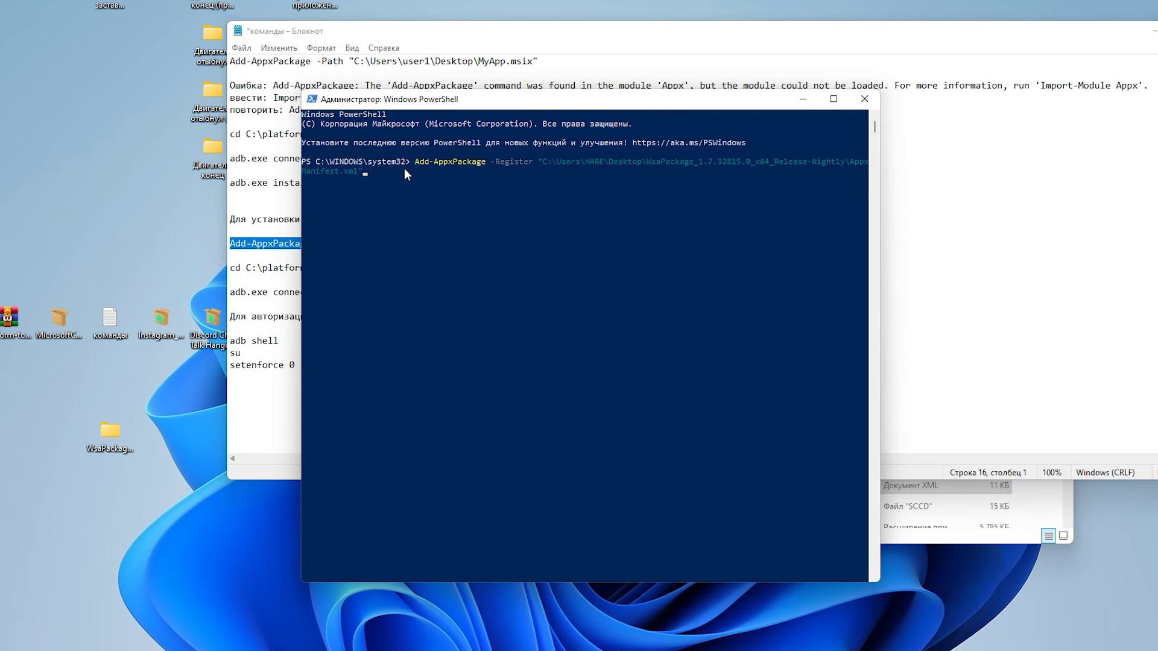
key("Return")
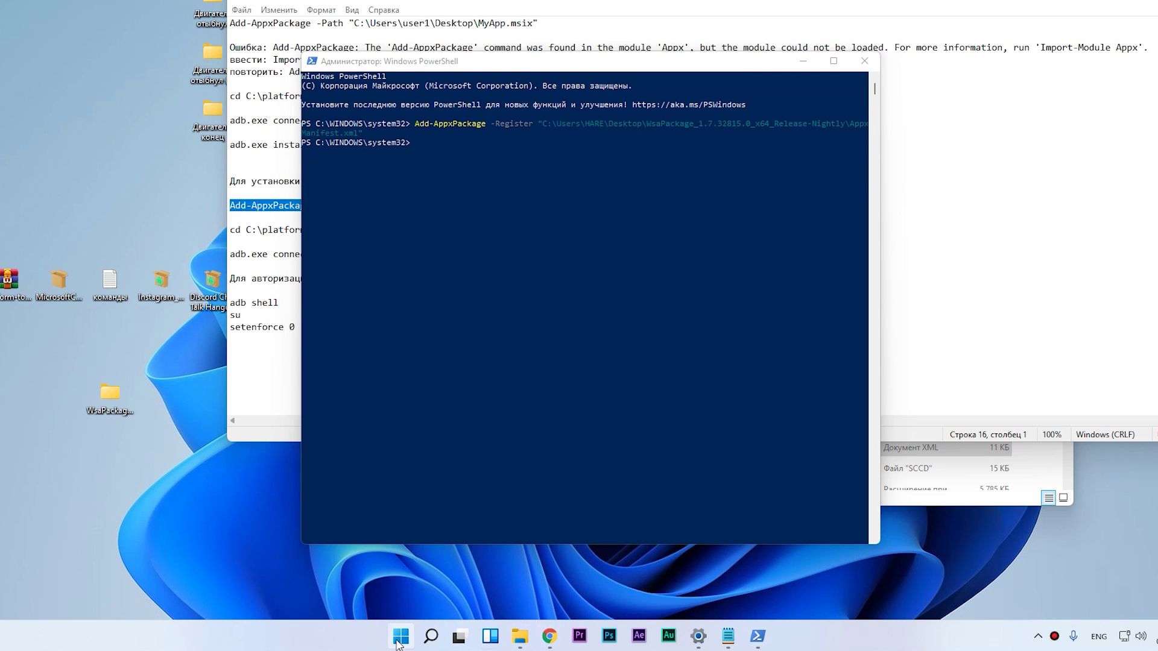
left_click(399, 636)
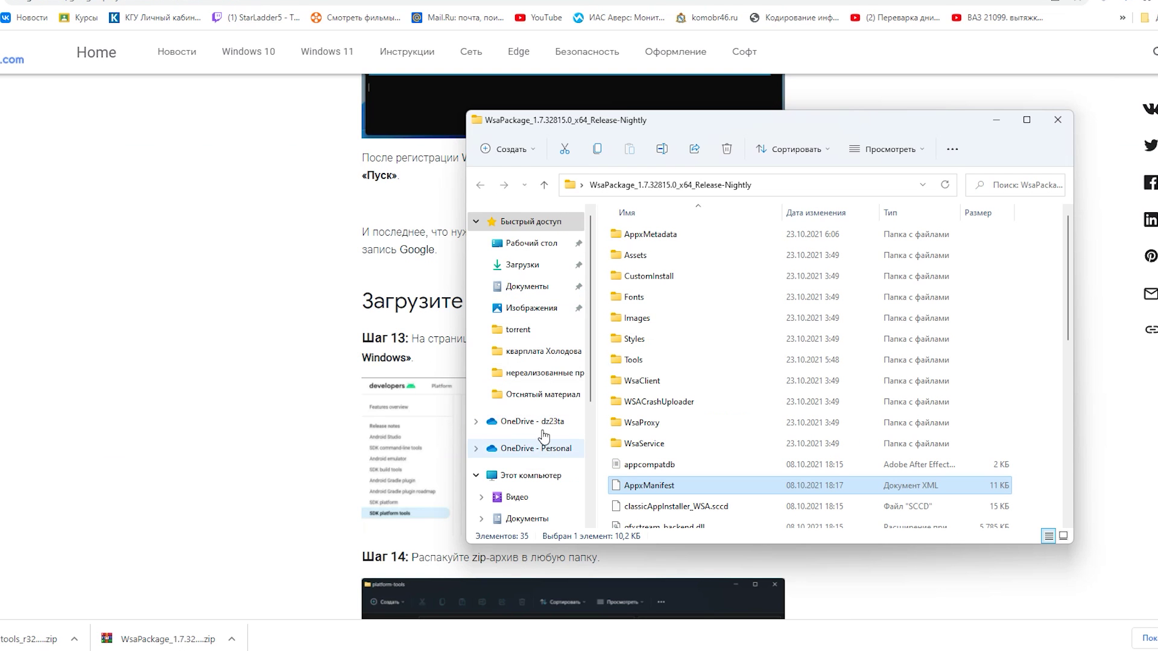
- Browse drive C in File Explorer and change the PowerShell directory with cd C:\platform-tools, using the Notepad commands
left_click(519, 476)
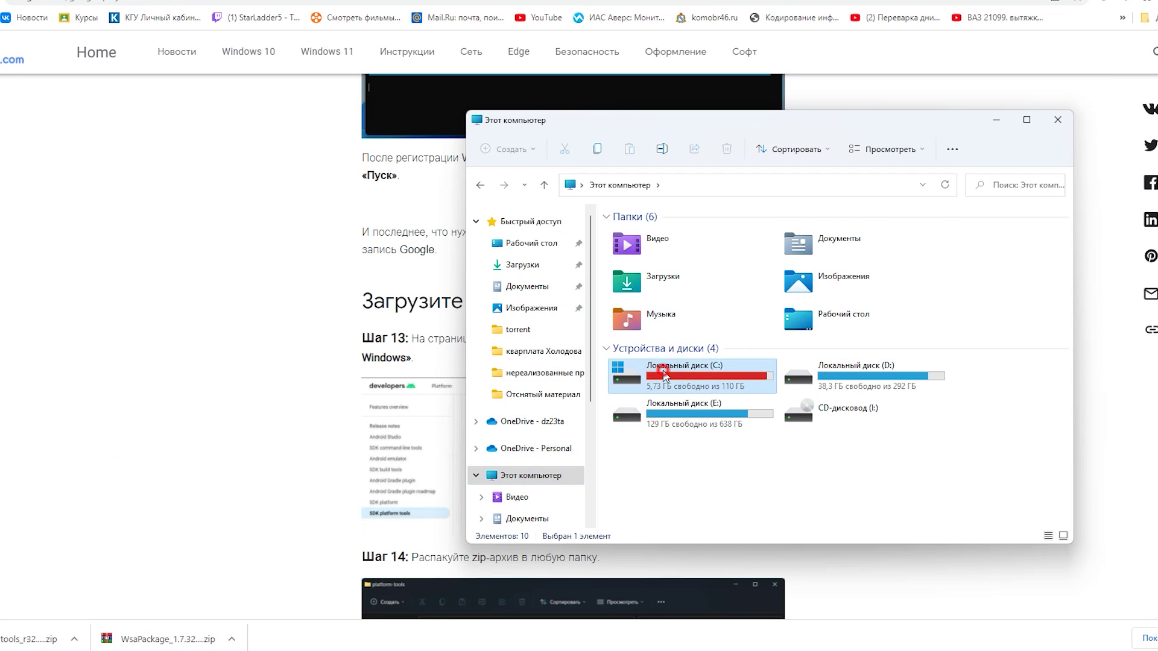
double_click(645, 368)
left_click(651, 276)
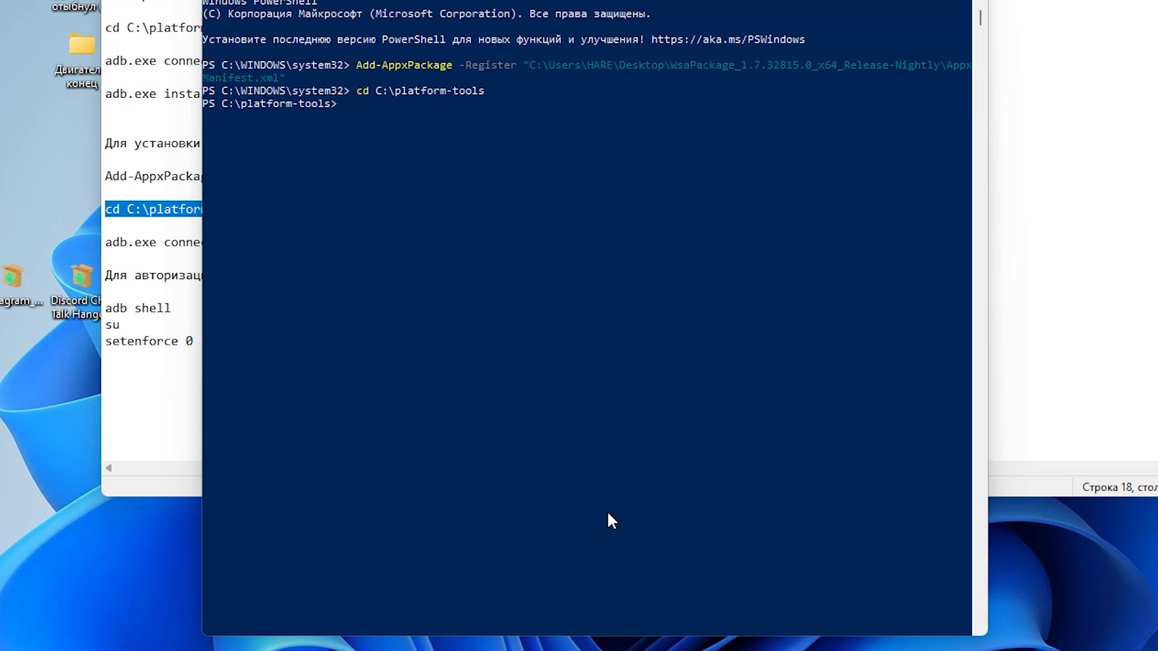
key("alt+Tab")
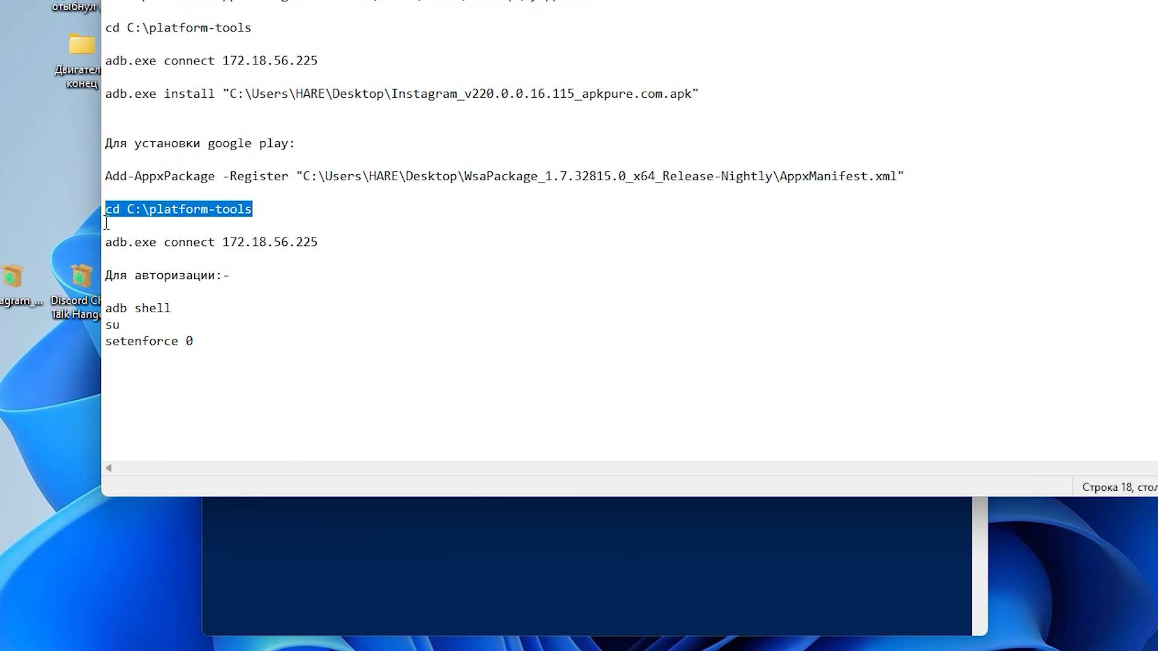
key("alt+Tab")
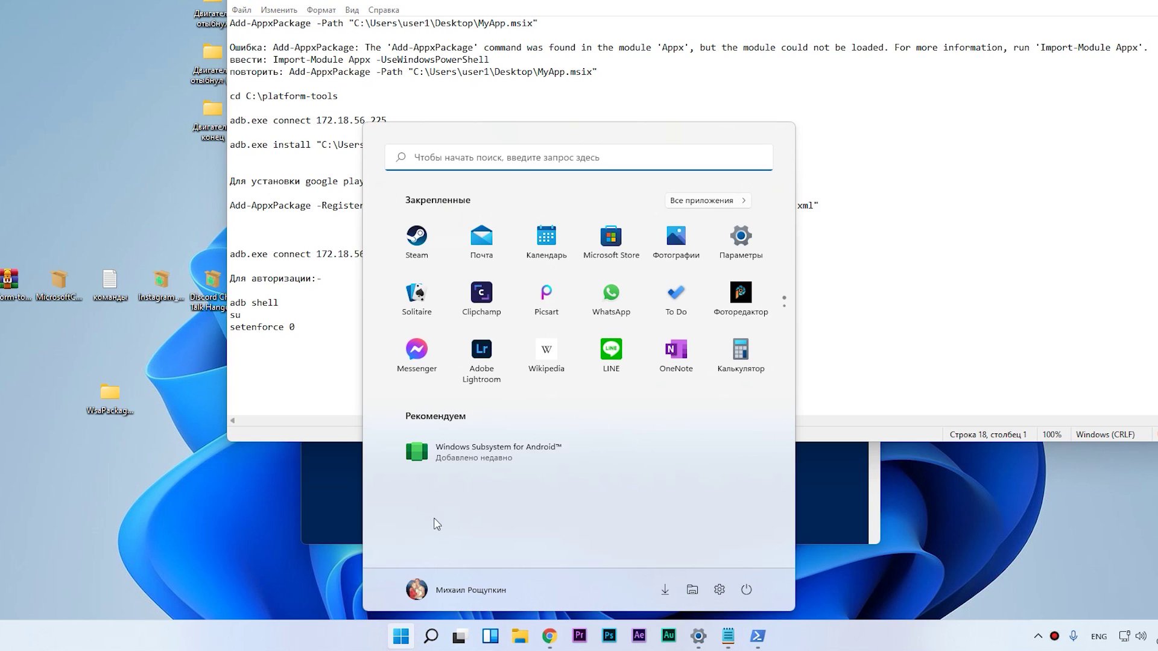
- Open the Windows Subsystem for Android settings and launch Files, declining to share diagnostic data
left_click(474, 453)
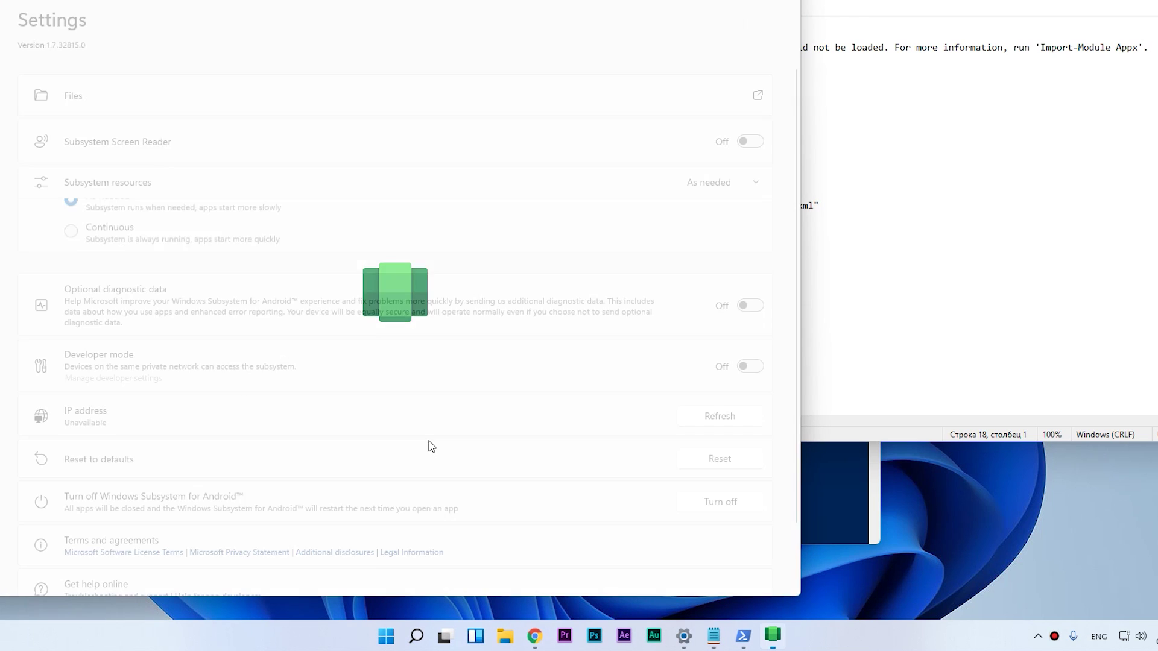
left_click(758, 97)
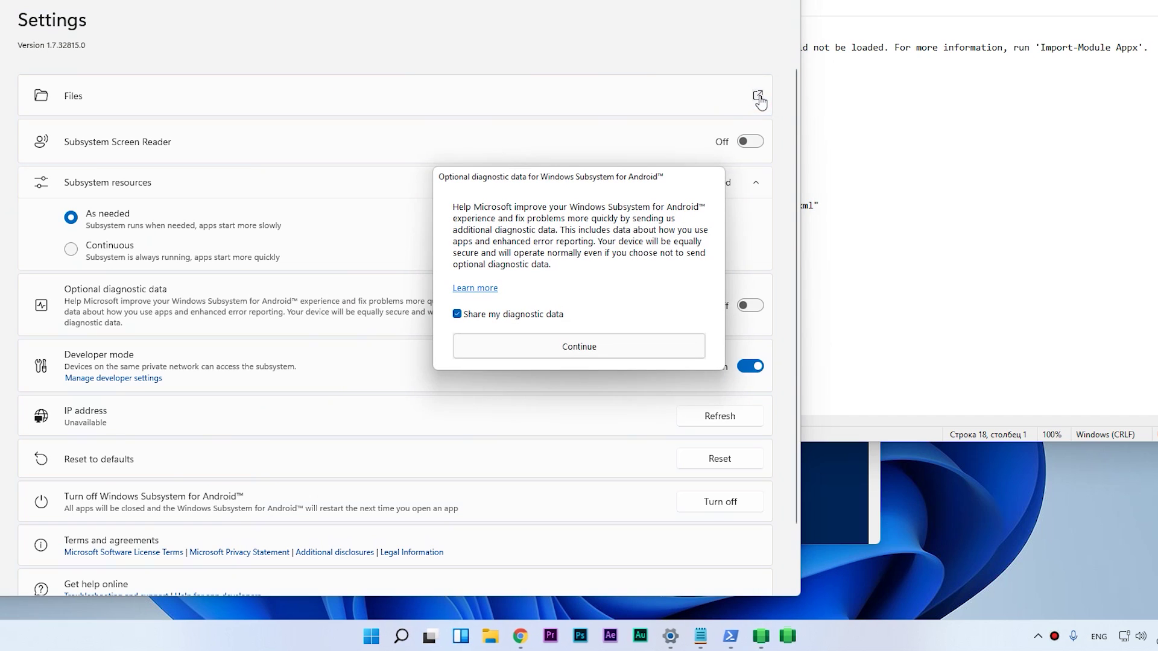
left_click(457, 315)
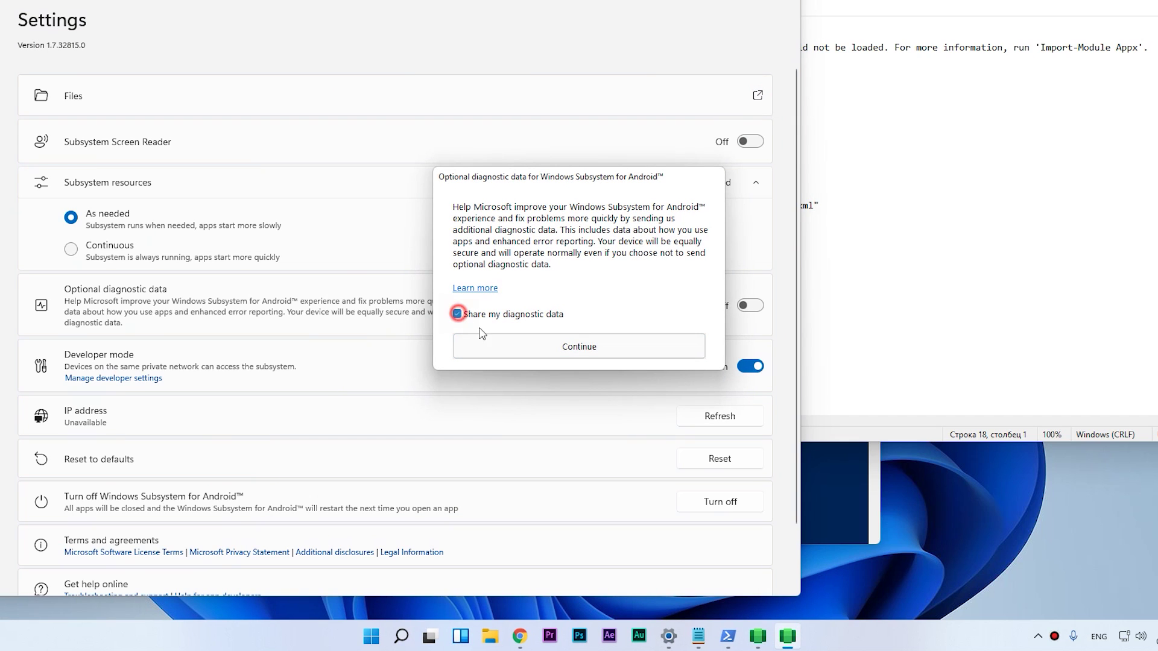
left_click(485, 343)
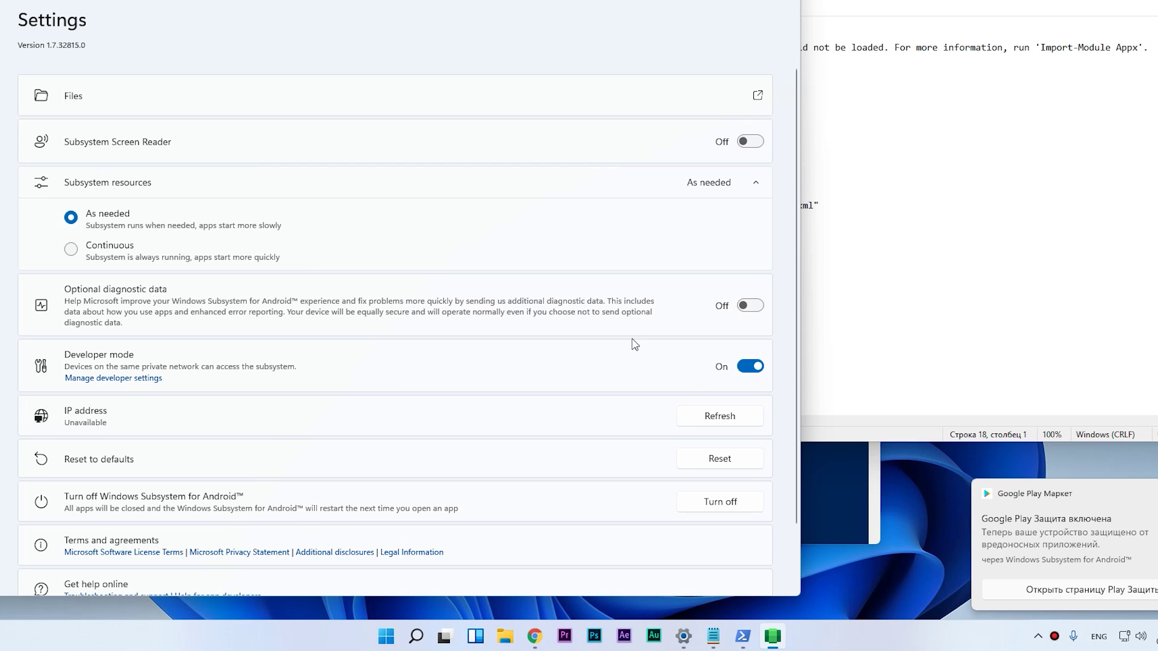
- Refresh the subsystem's IP address in its settings and copy the address
left_click(694, 418)
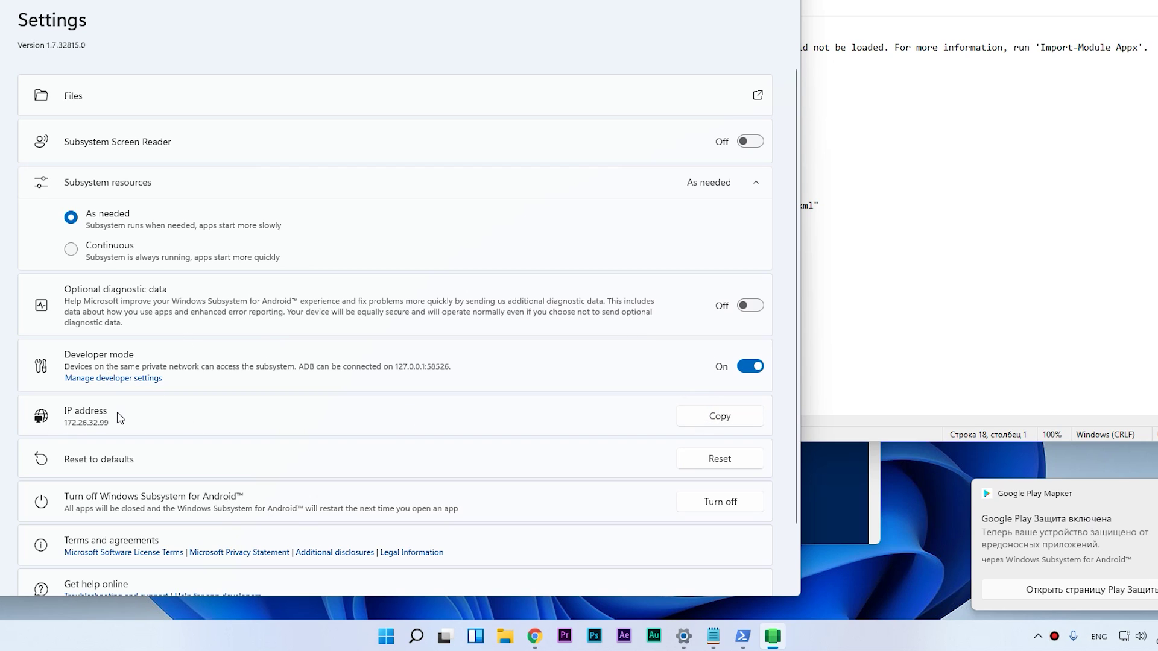
mouse_move(713, 644)
left_click(740, 640)
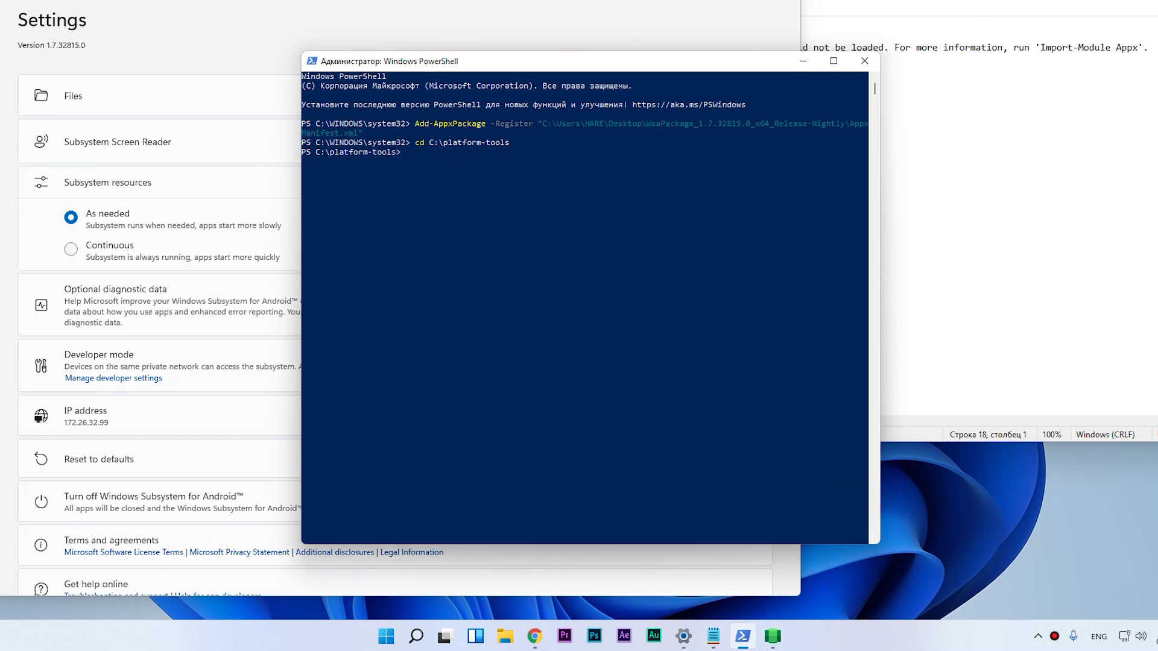
key("alt+Tab")
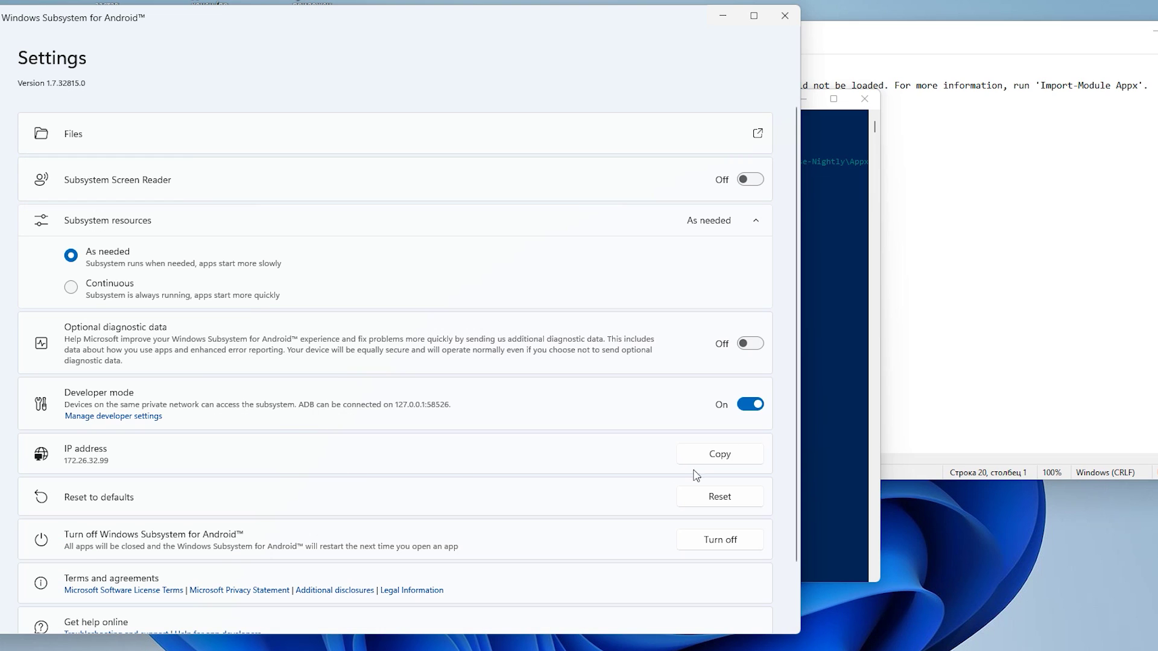
left_click(727, 455)
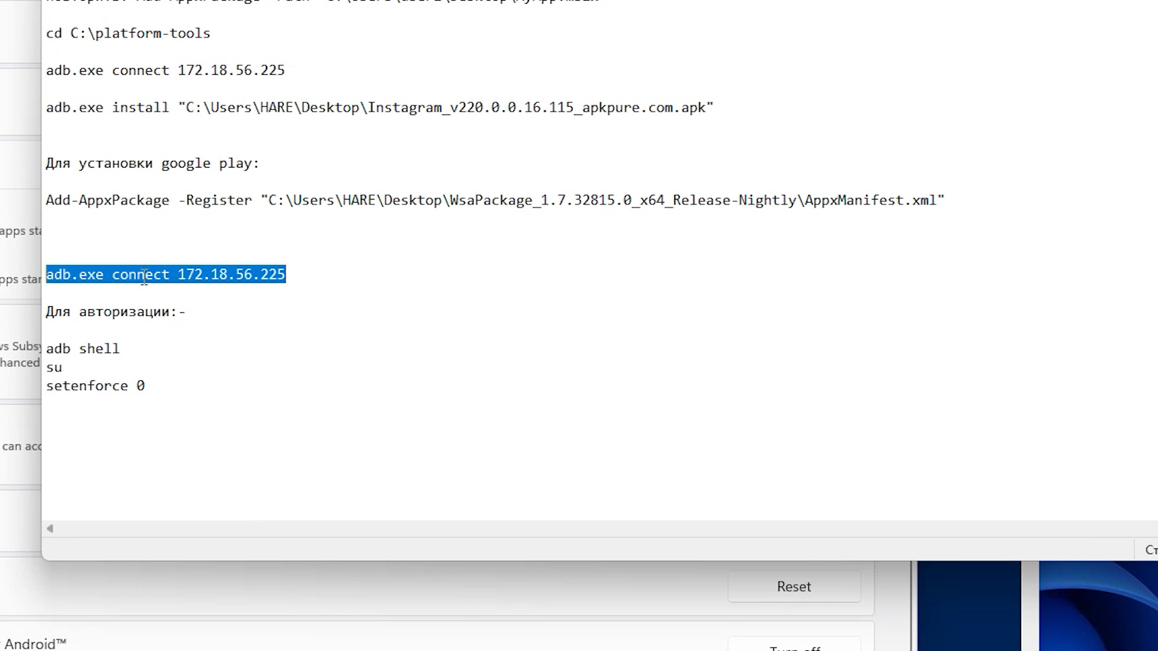
- Replace the address in the adb.exe connect command of the Notepad Google Play section with 172.26.32.99
left_click(144, 277)
left_click_drag(287, 276, 182, 276)
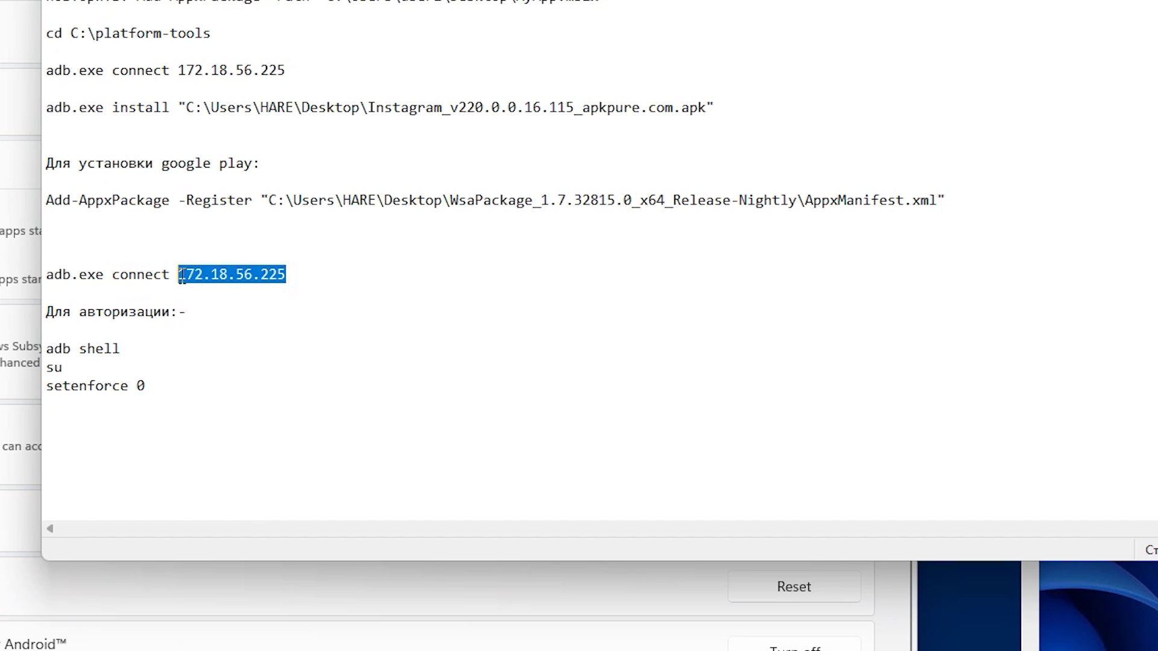
key("ctrl+v")
- Prefix the Google Play section's adb.exe connect command with .\ and copy the whole line
left_click_drag(277, 275, 50, 283)
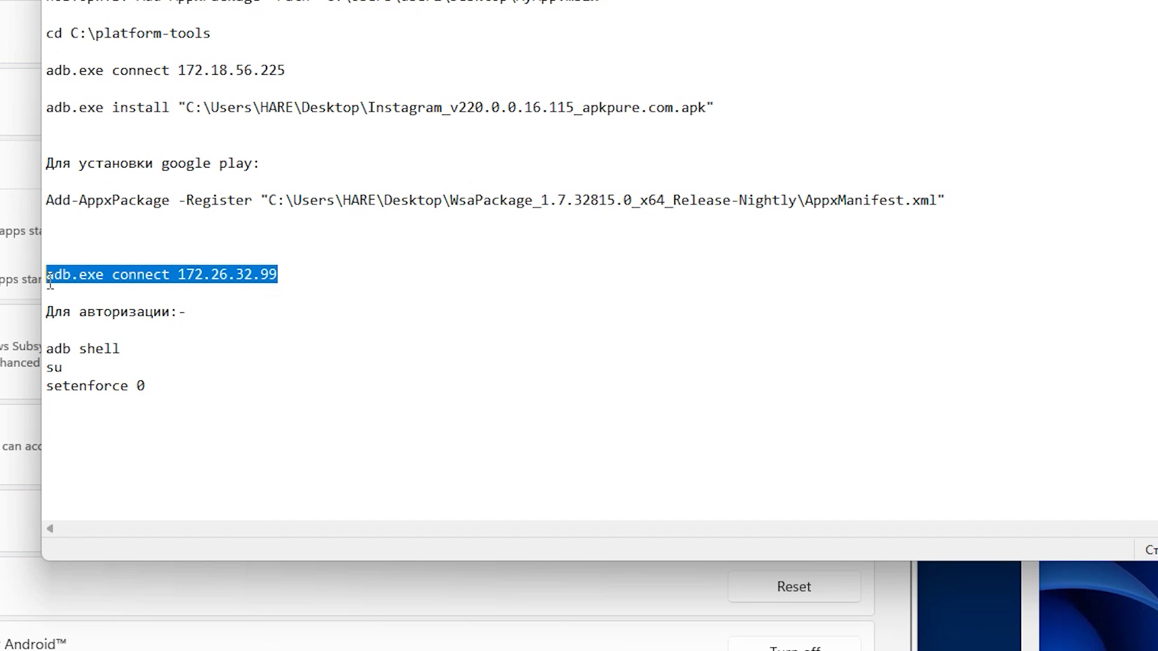
key("Home")
type(".\\")
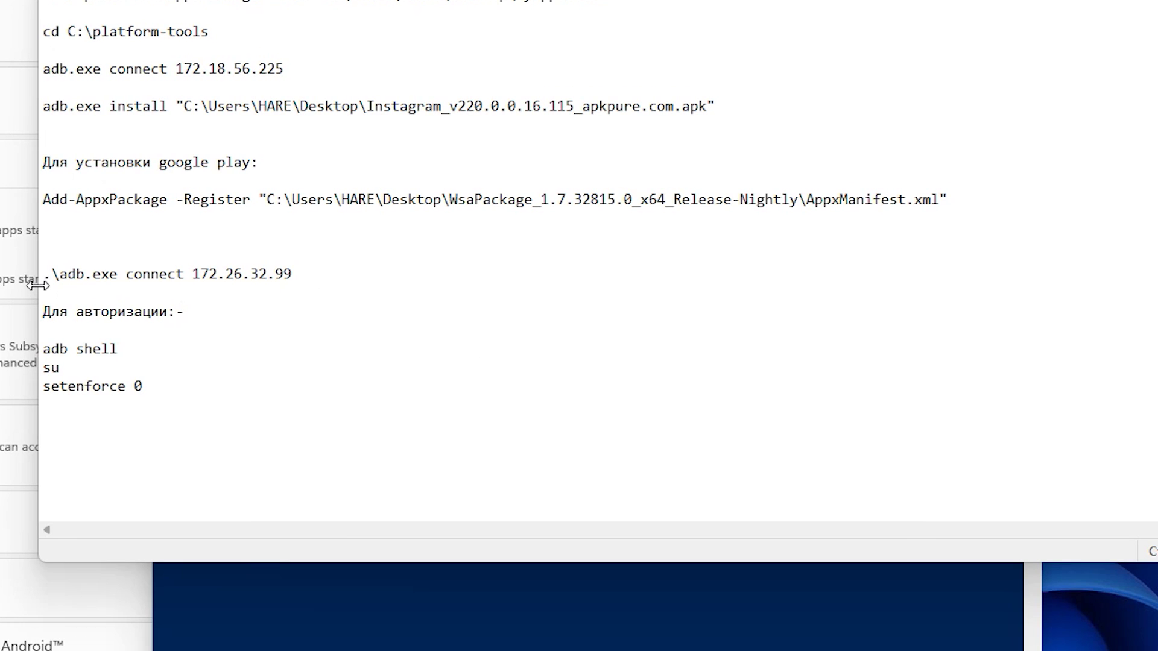
left_click_drag(305, 275, 43, 274)
right_click(68, 273)
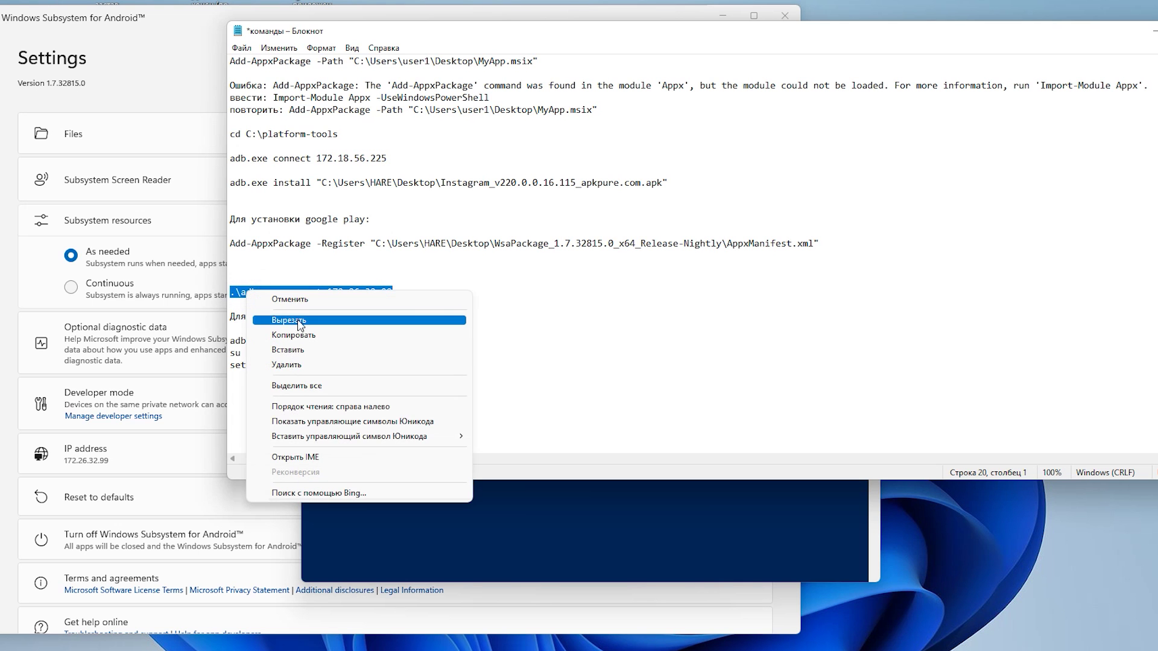
left_click(296, 334)
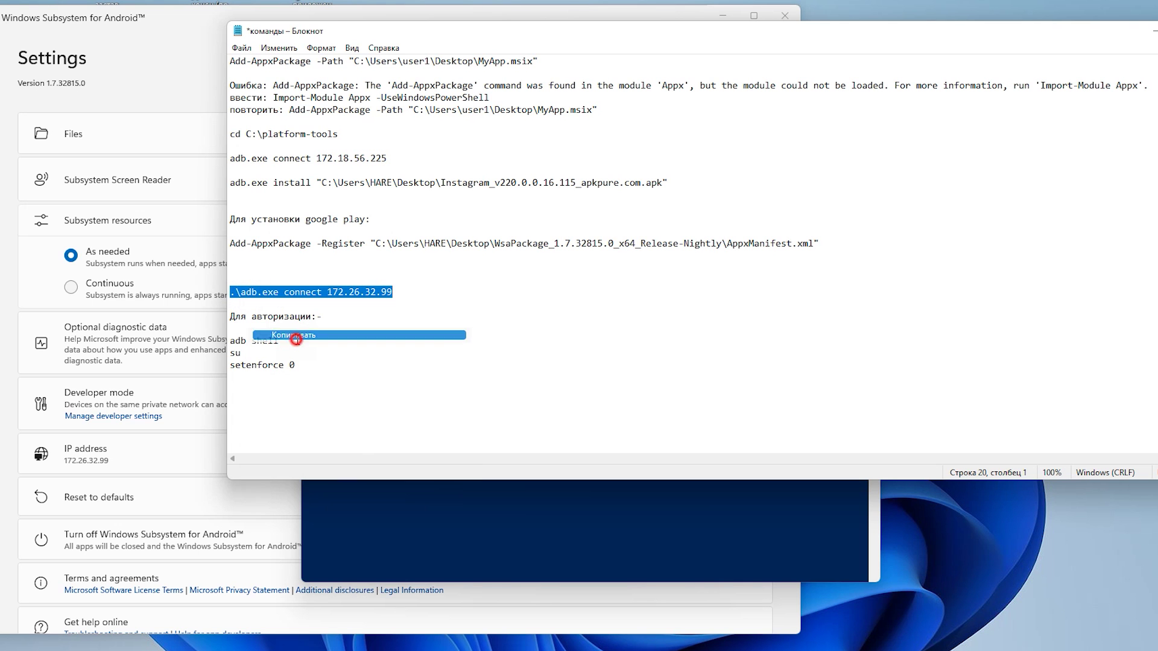
- Run .\adb.exe connect 172.26.32.99 in the administrator PowerShell and check the recently added apps
left_click(483, 524)
left_click(346, 342)
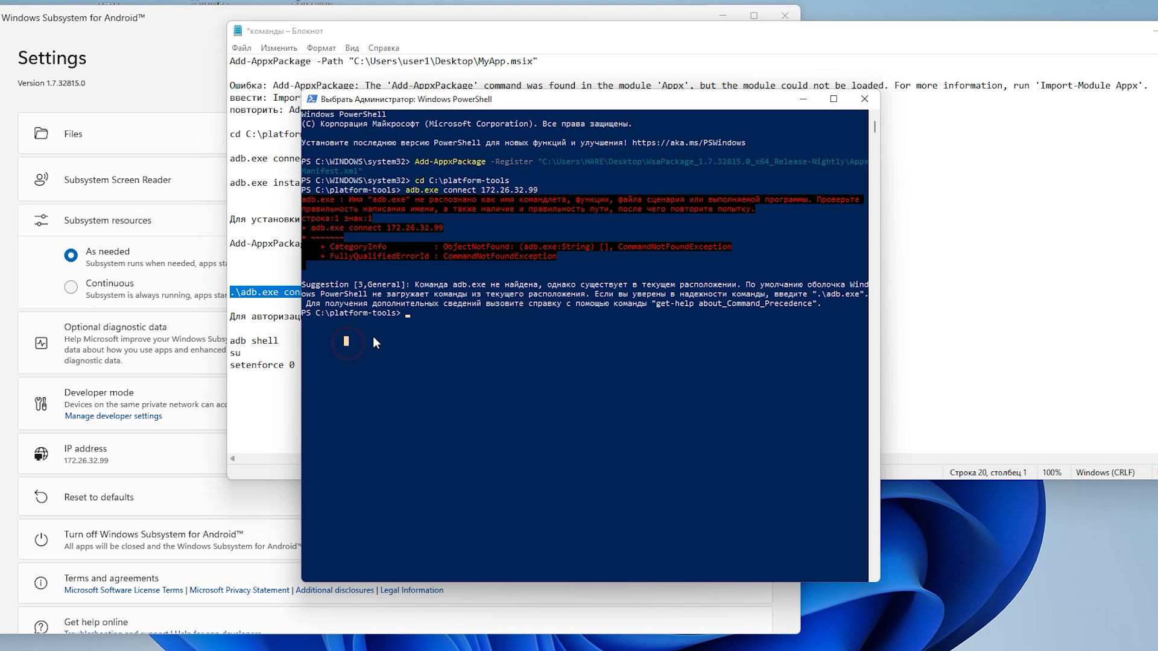
right_click(407, 320)
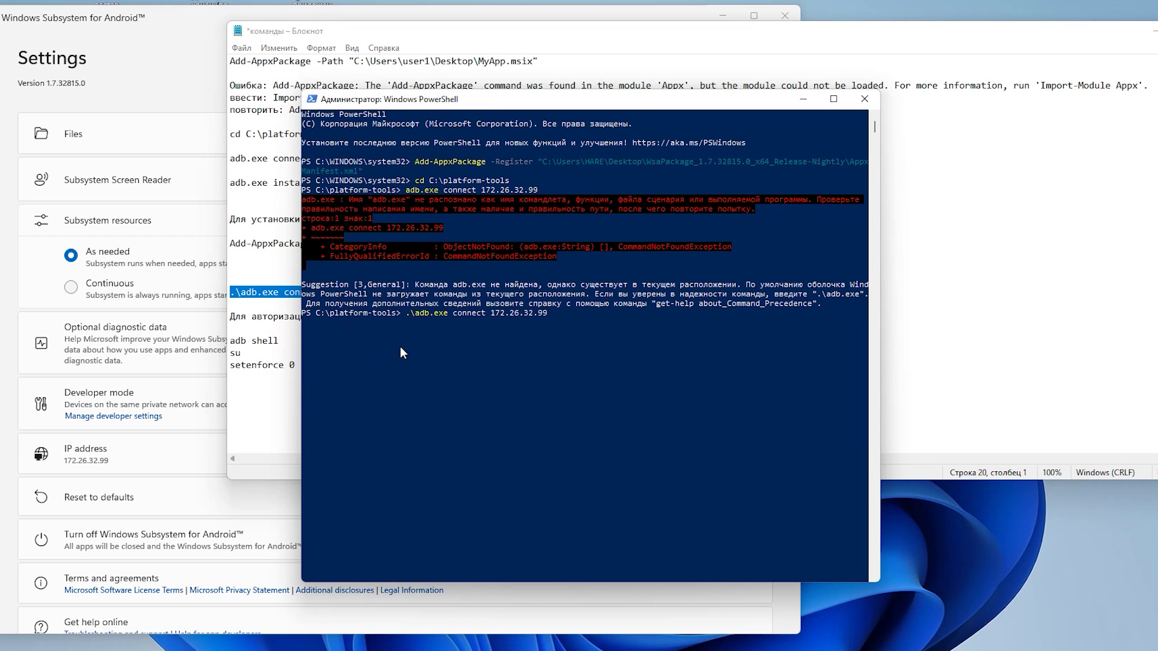
key("Return")
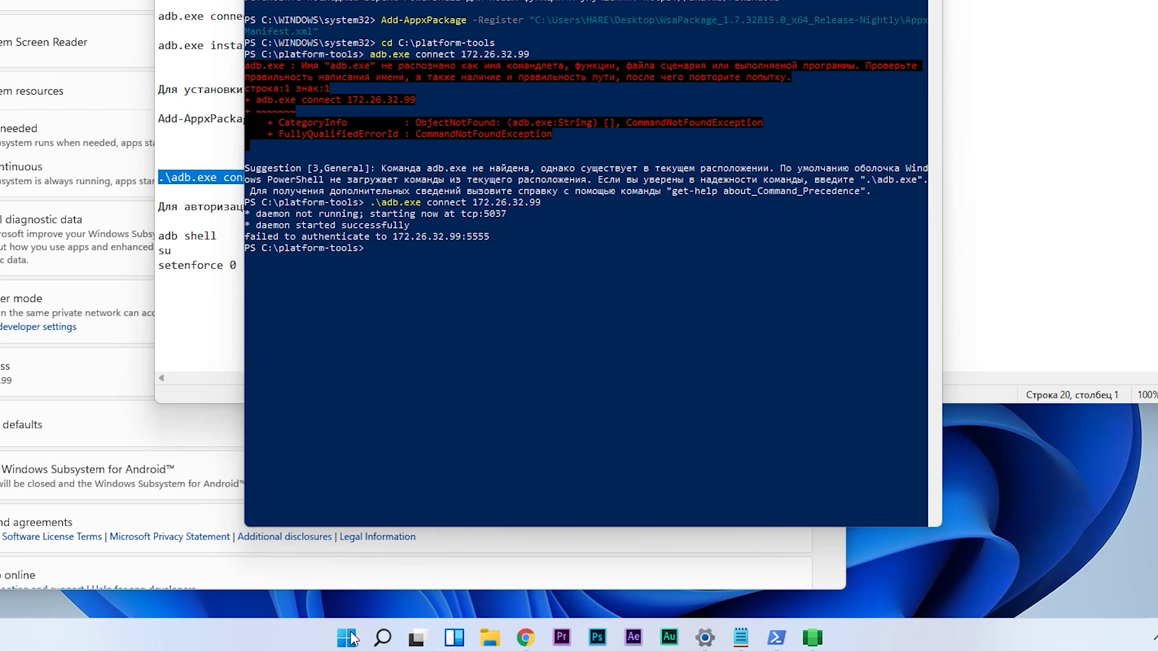
left_click(347, 637)
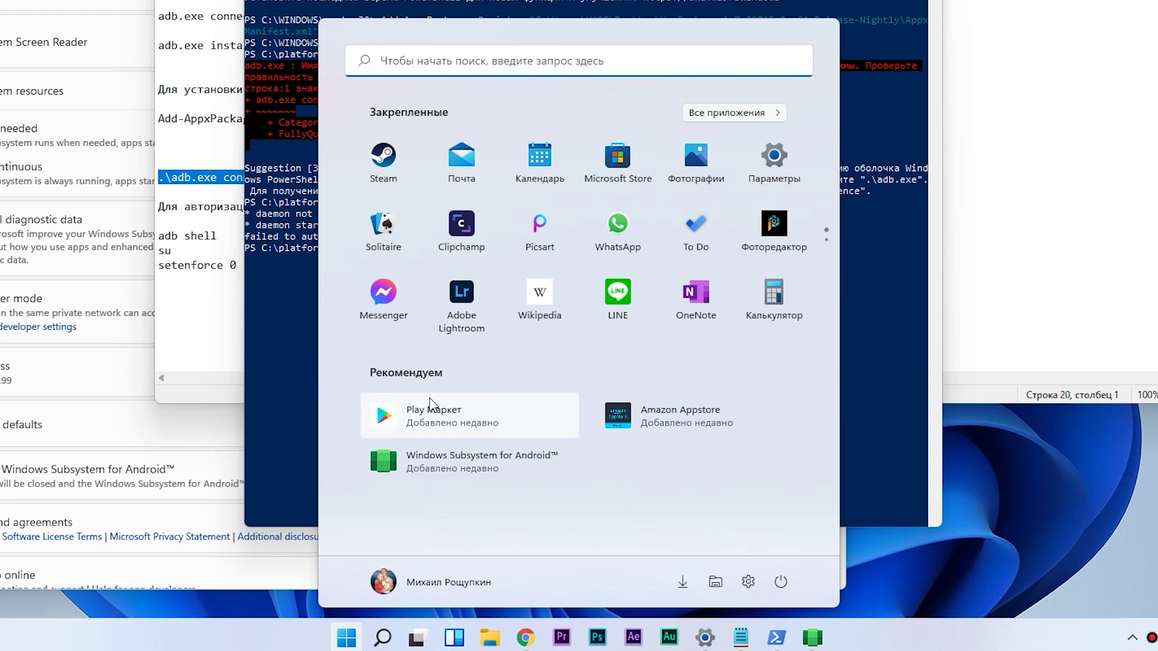
left_click(932, 646)
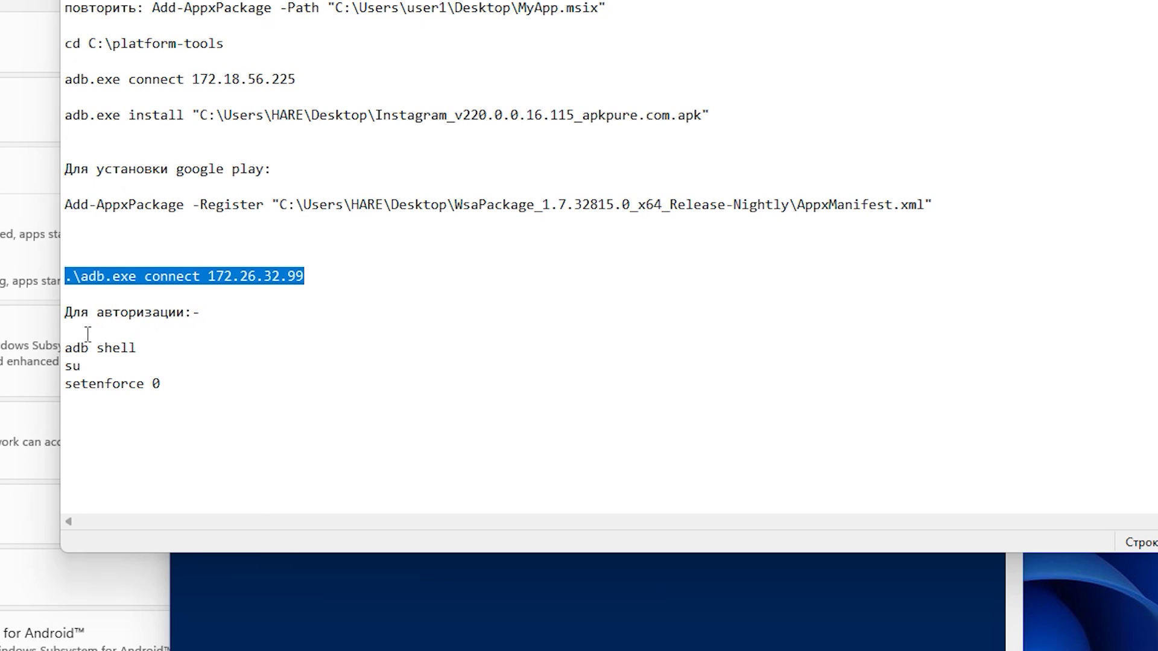
- Add the .\ prefix to the adb shell command in Notepad and run .\adb shell followed by su in PowerShell
left_click(84, 330)
left_click(141, 345)
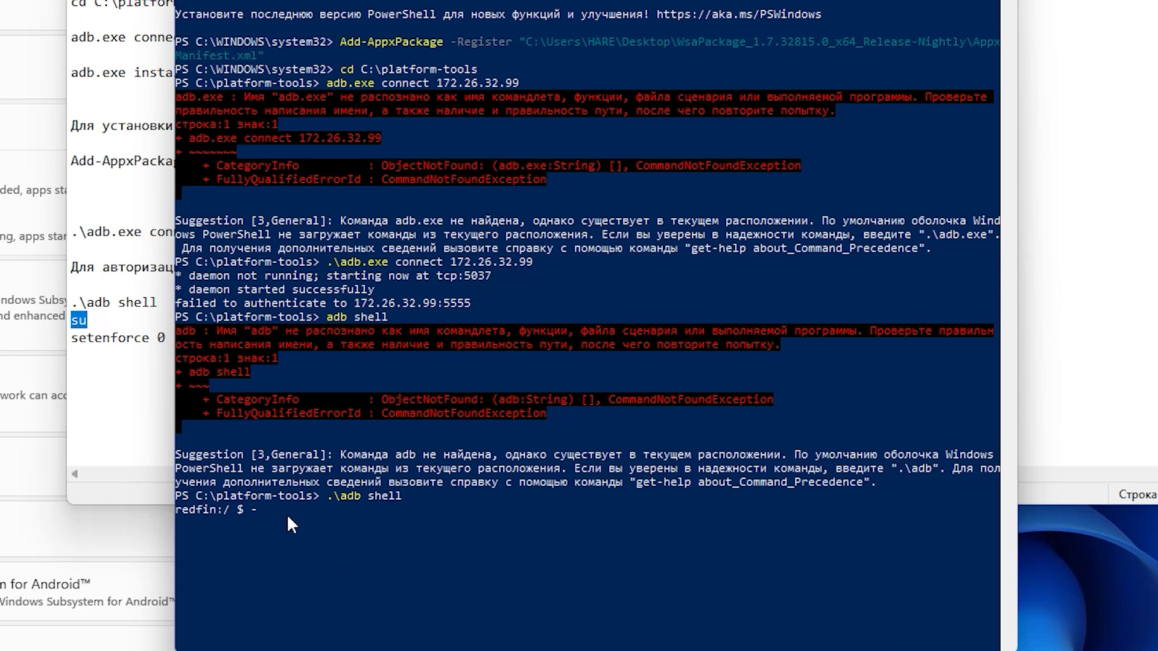
key("Return")
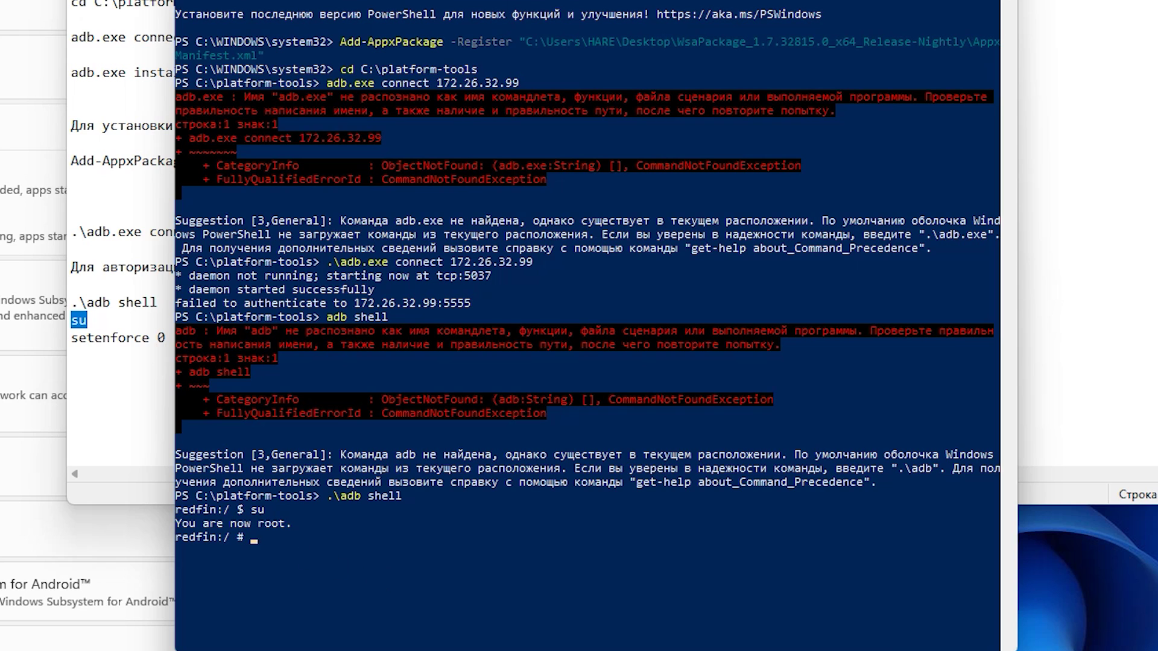
- Copy the setenforce 0 command from Notepad and run it in the PowerShell root shell
key("alt+Tab")
left_click_drag(71, 338, 167, 338)
right_click(99, 340)
left_click(152, 403)
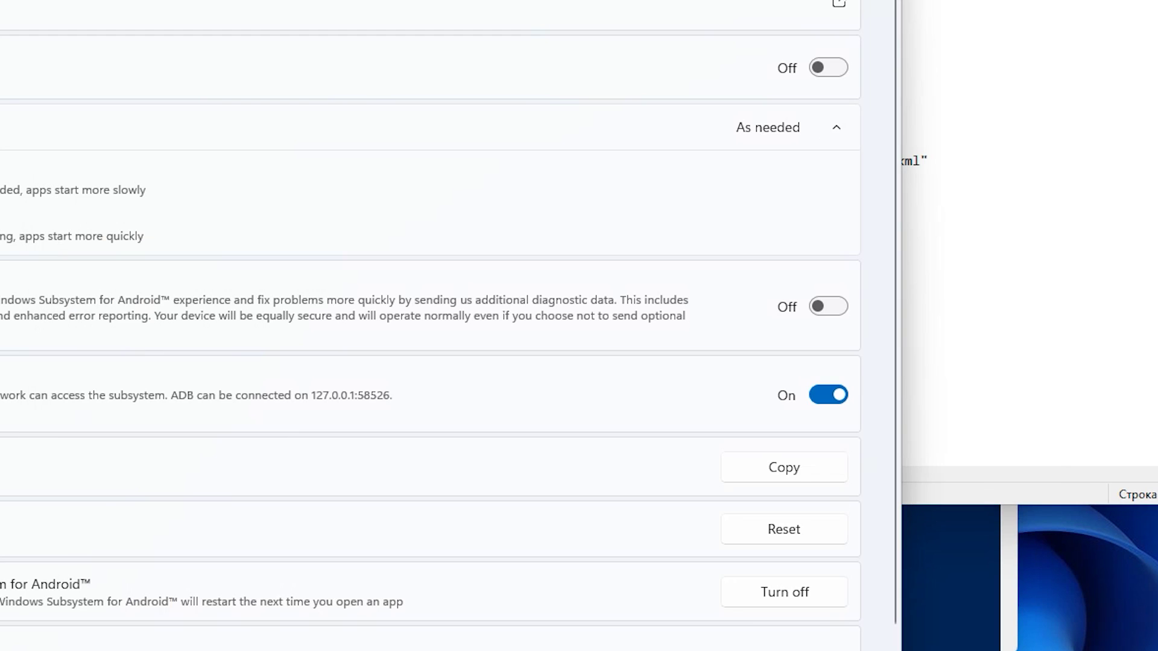
left_click(416, 525)
key("Return")
key("alt+Tab")
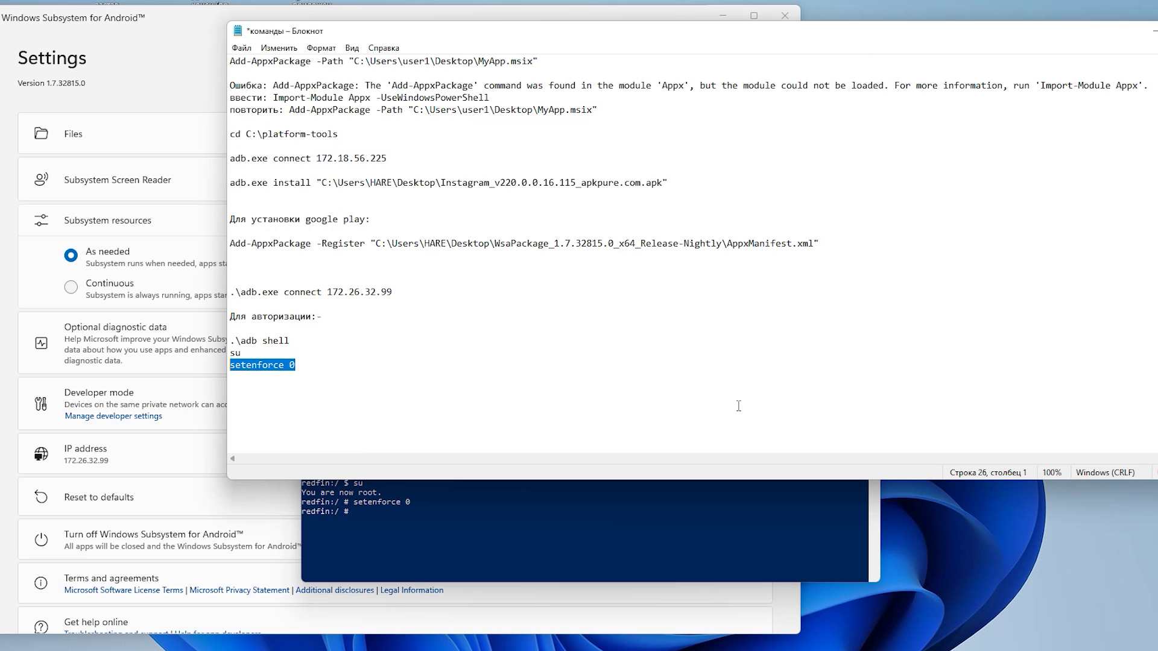
- Move the Notepad window aside and start the Google Play sign-in in Play Market
left_click_drag(370, 35, 310, 69)
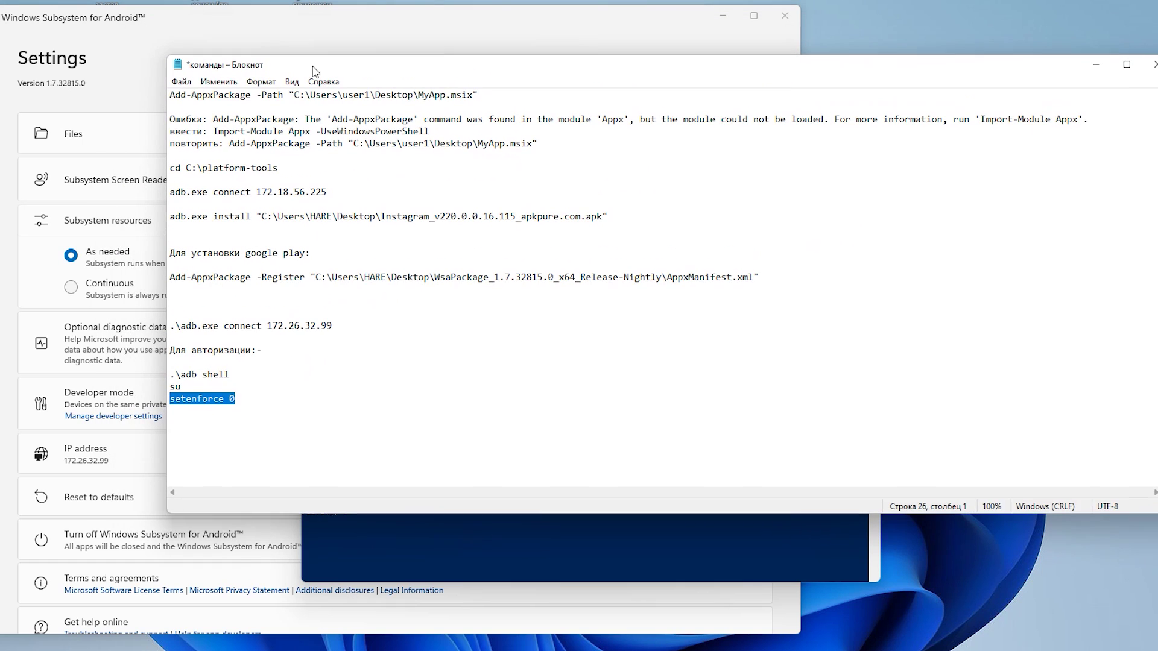
left_click(174, 375)
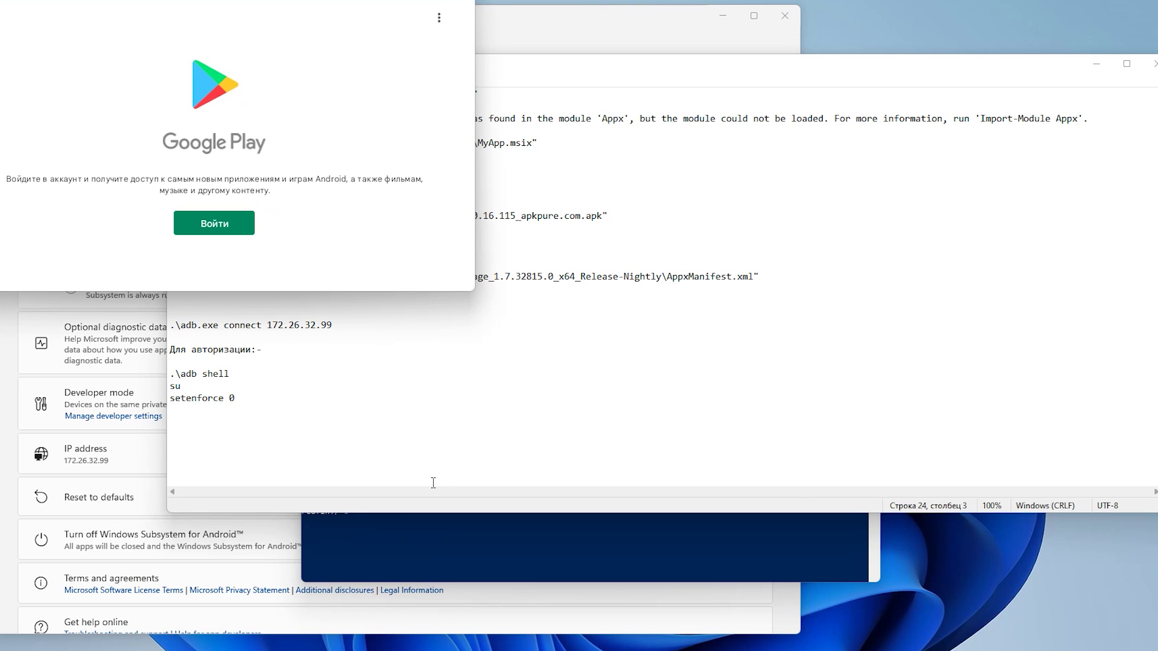
left_click(207, 228)
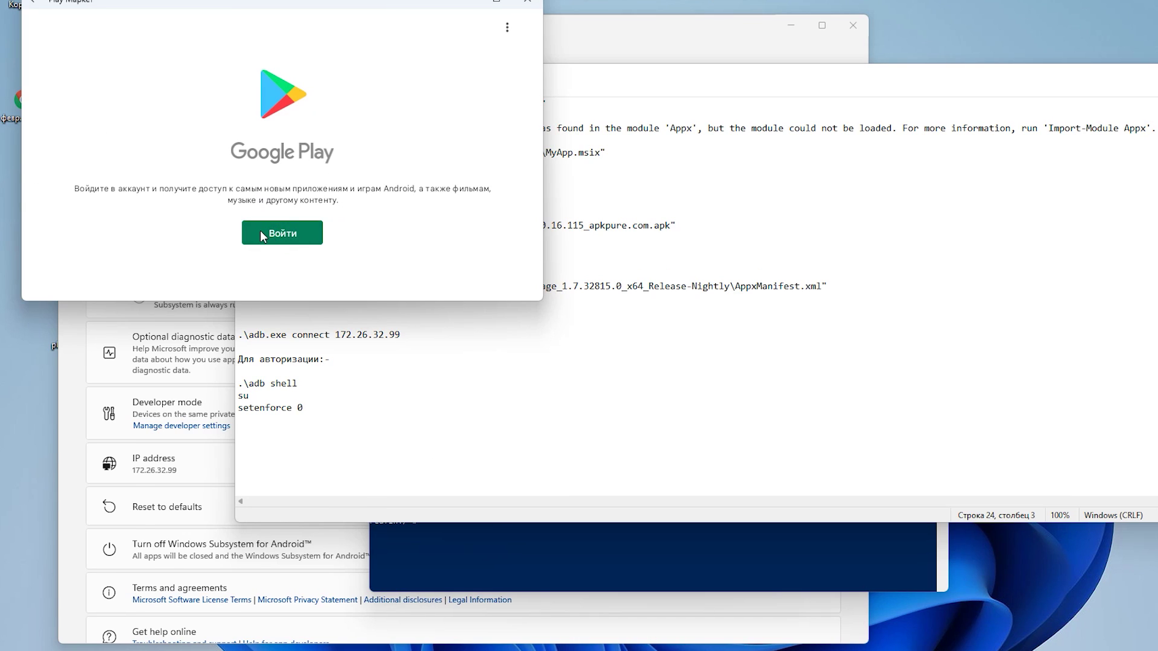